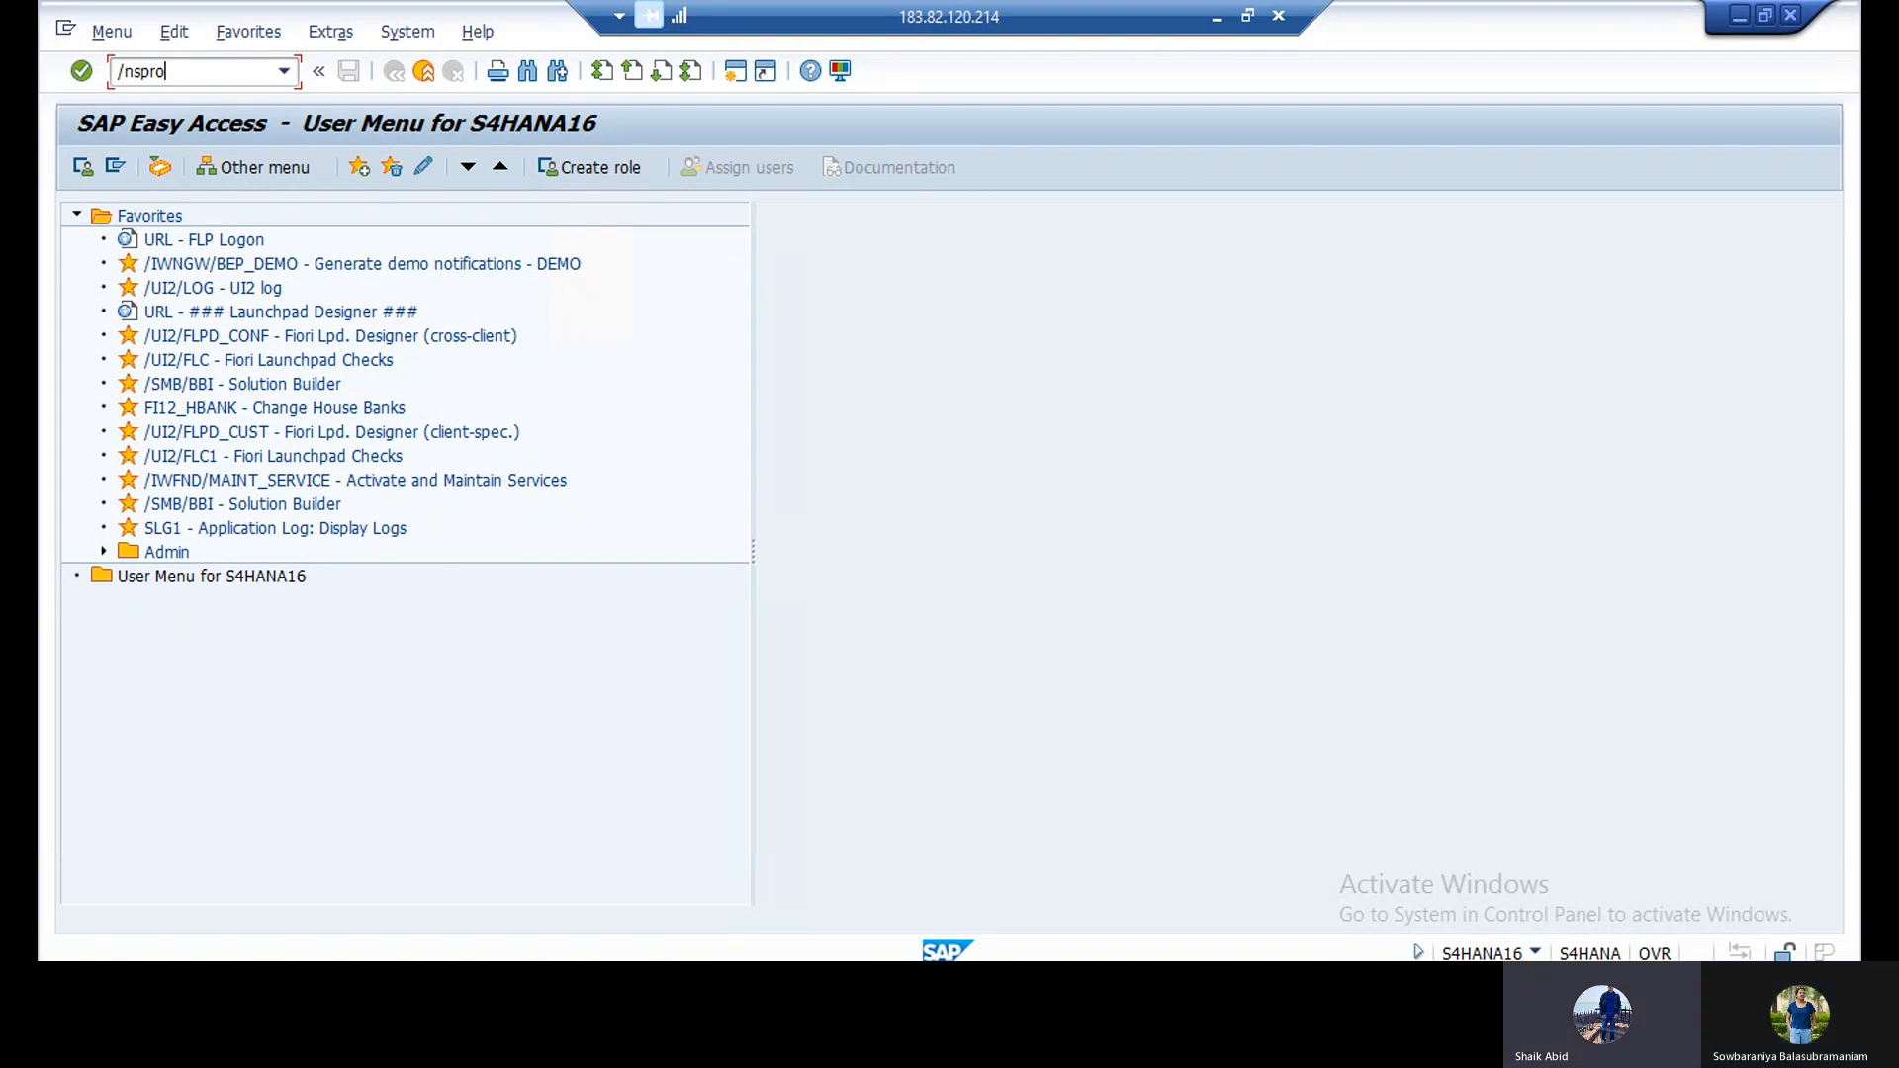
Open the SAP Reference IMG through transaction /nspro and expand Financial Accounting, Financial Accounting Global Settings, Ledgers, down to Ledger.
key("Return")
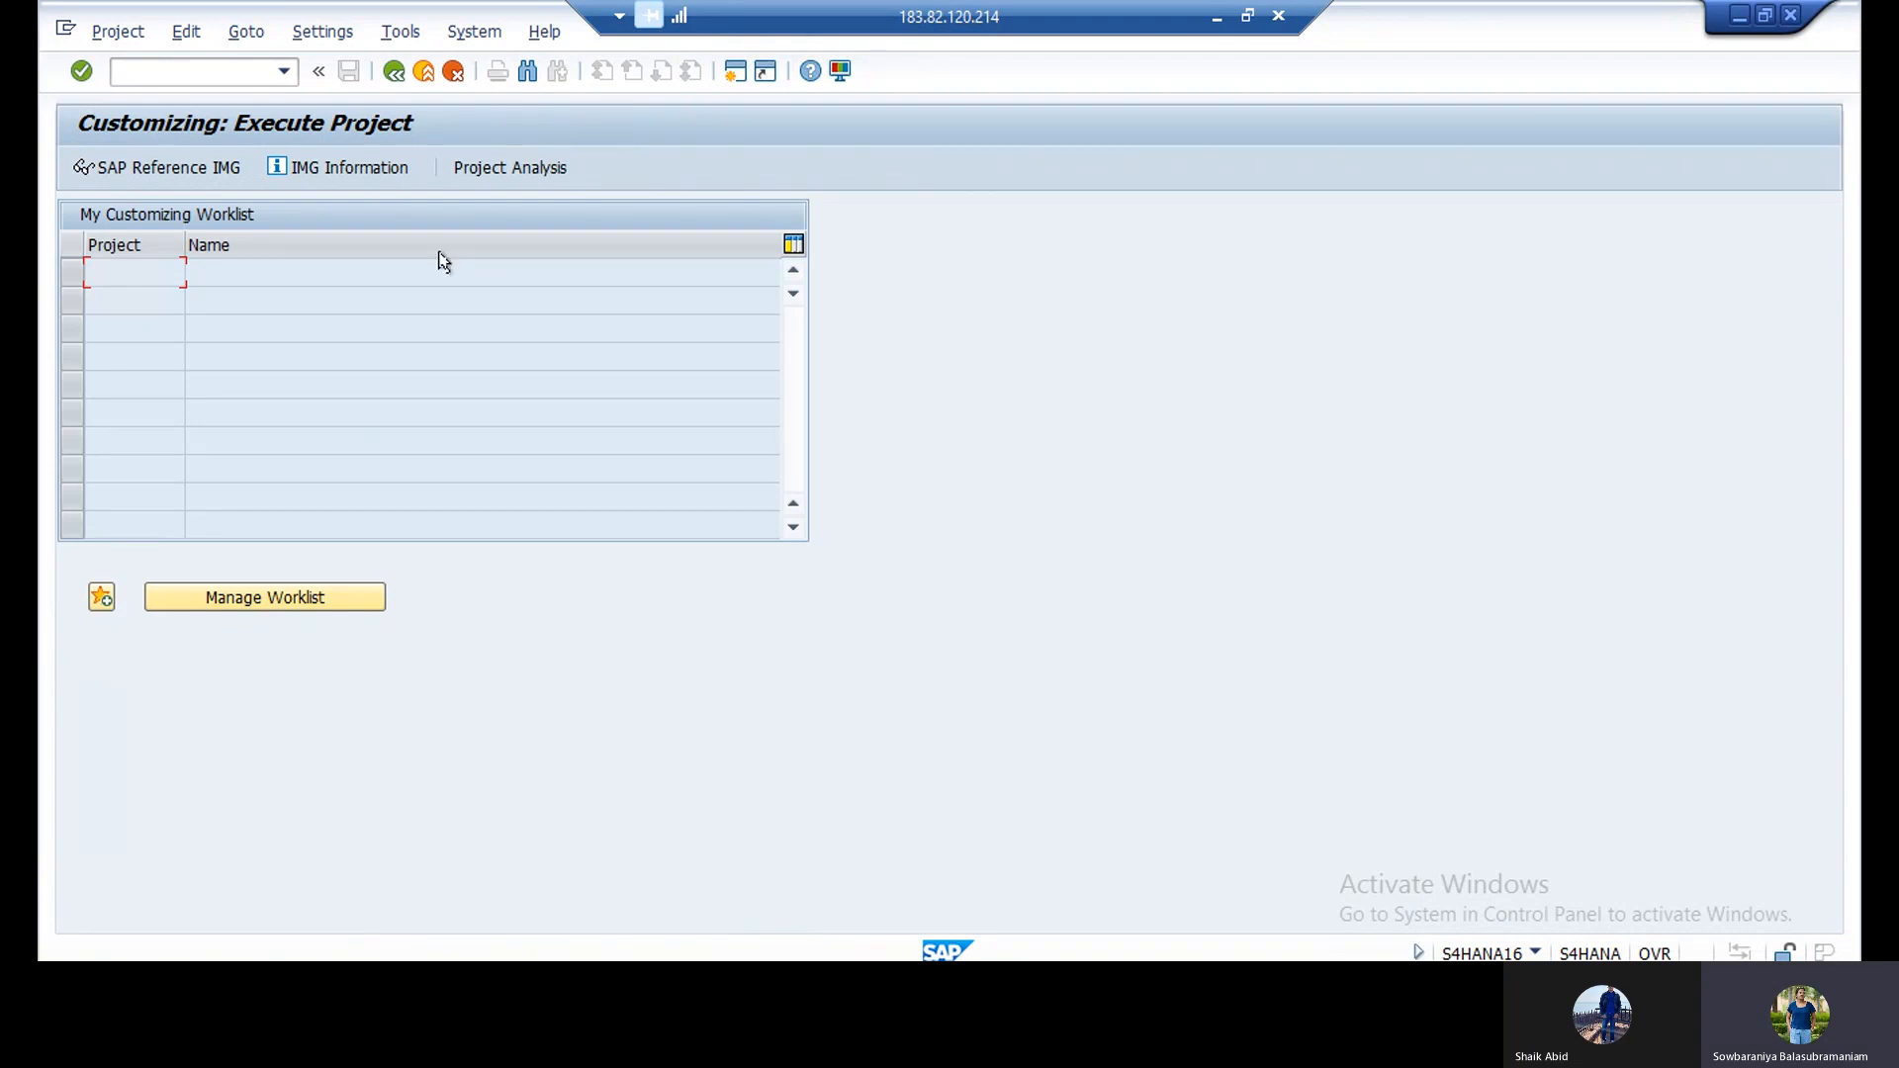
left_click(106, 170)
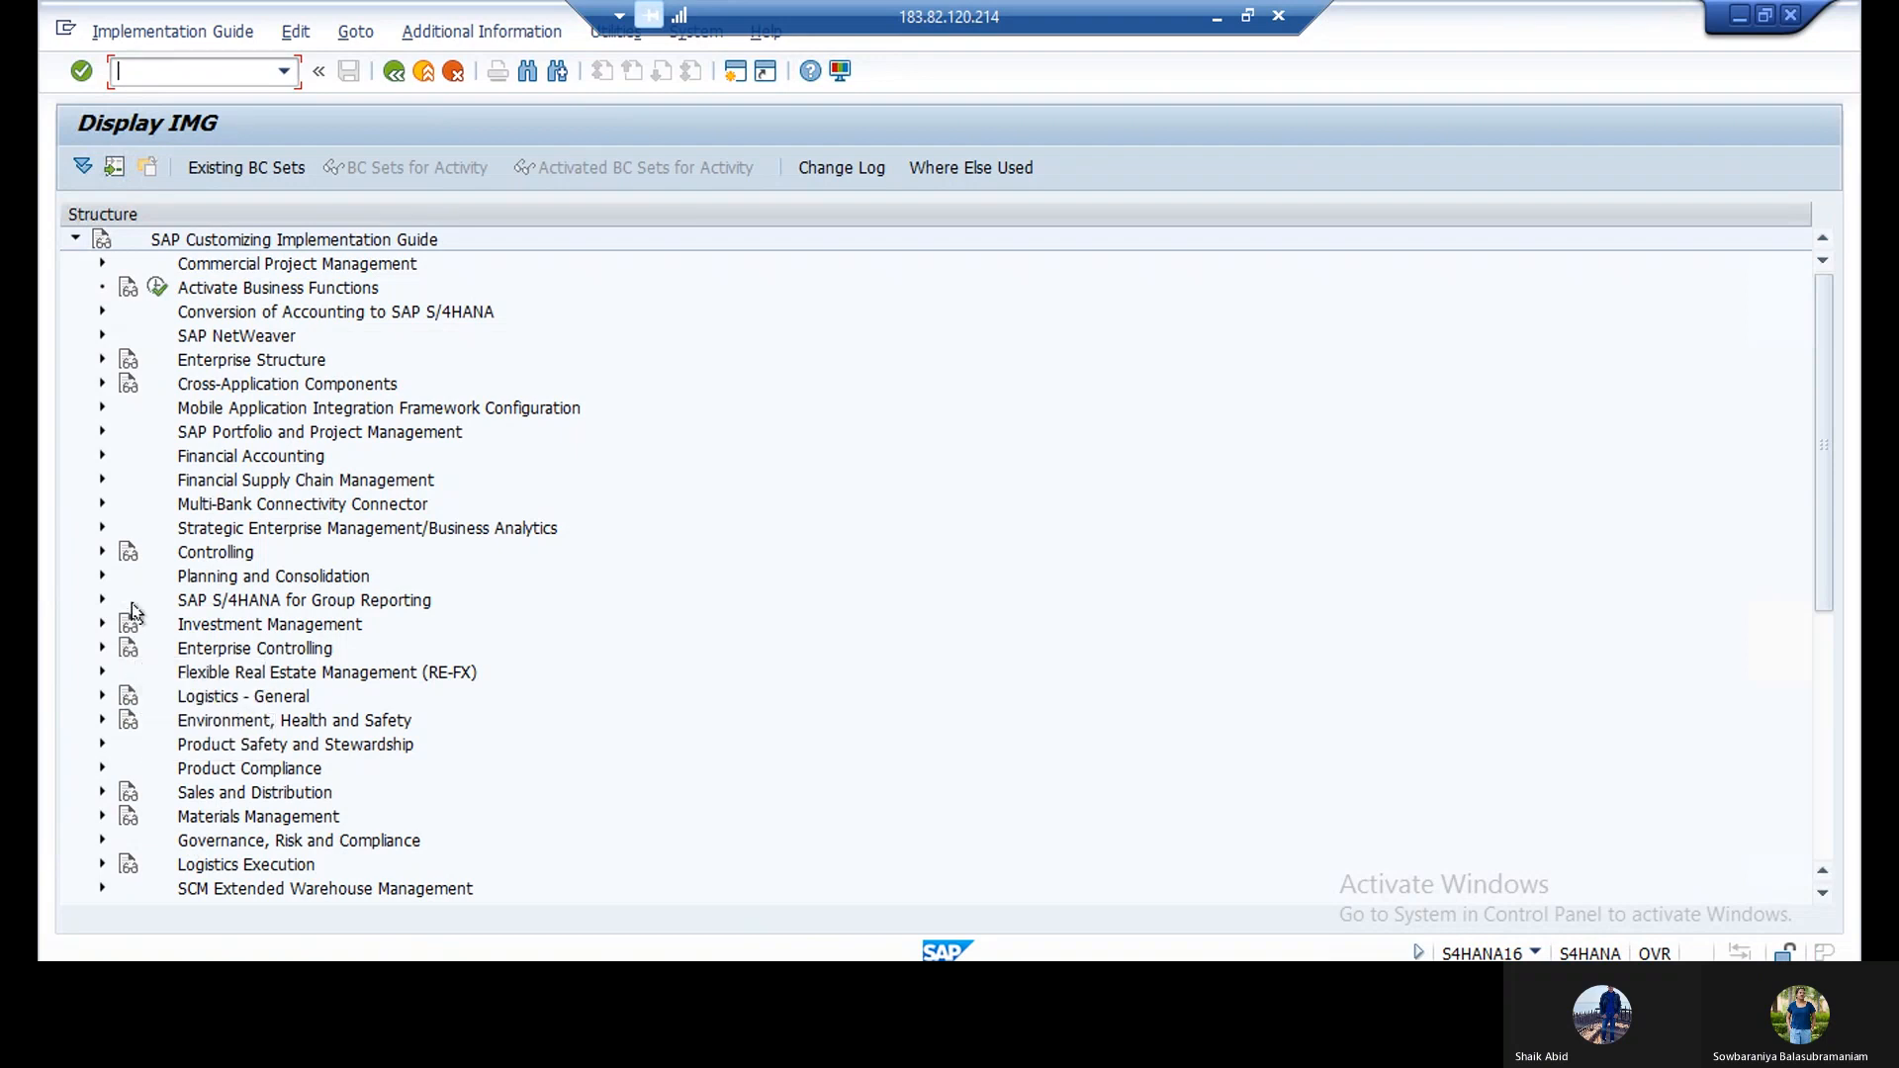
left_click(102, 458)
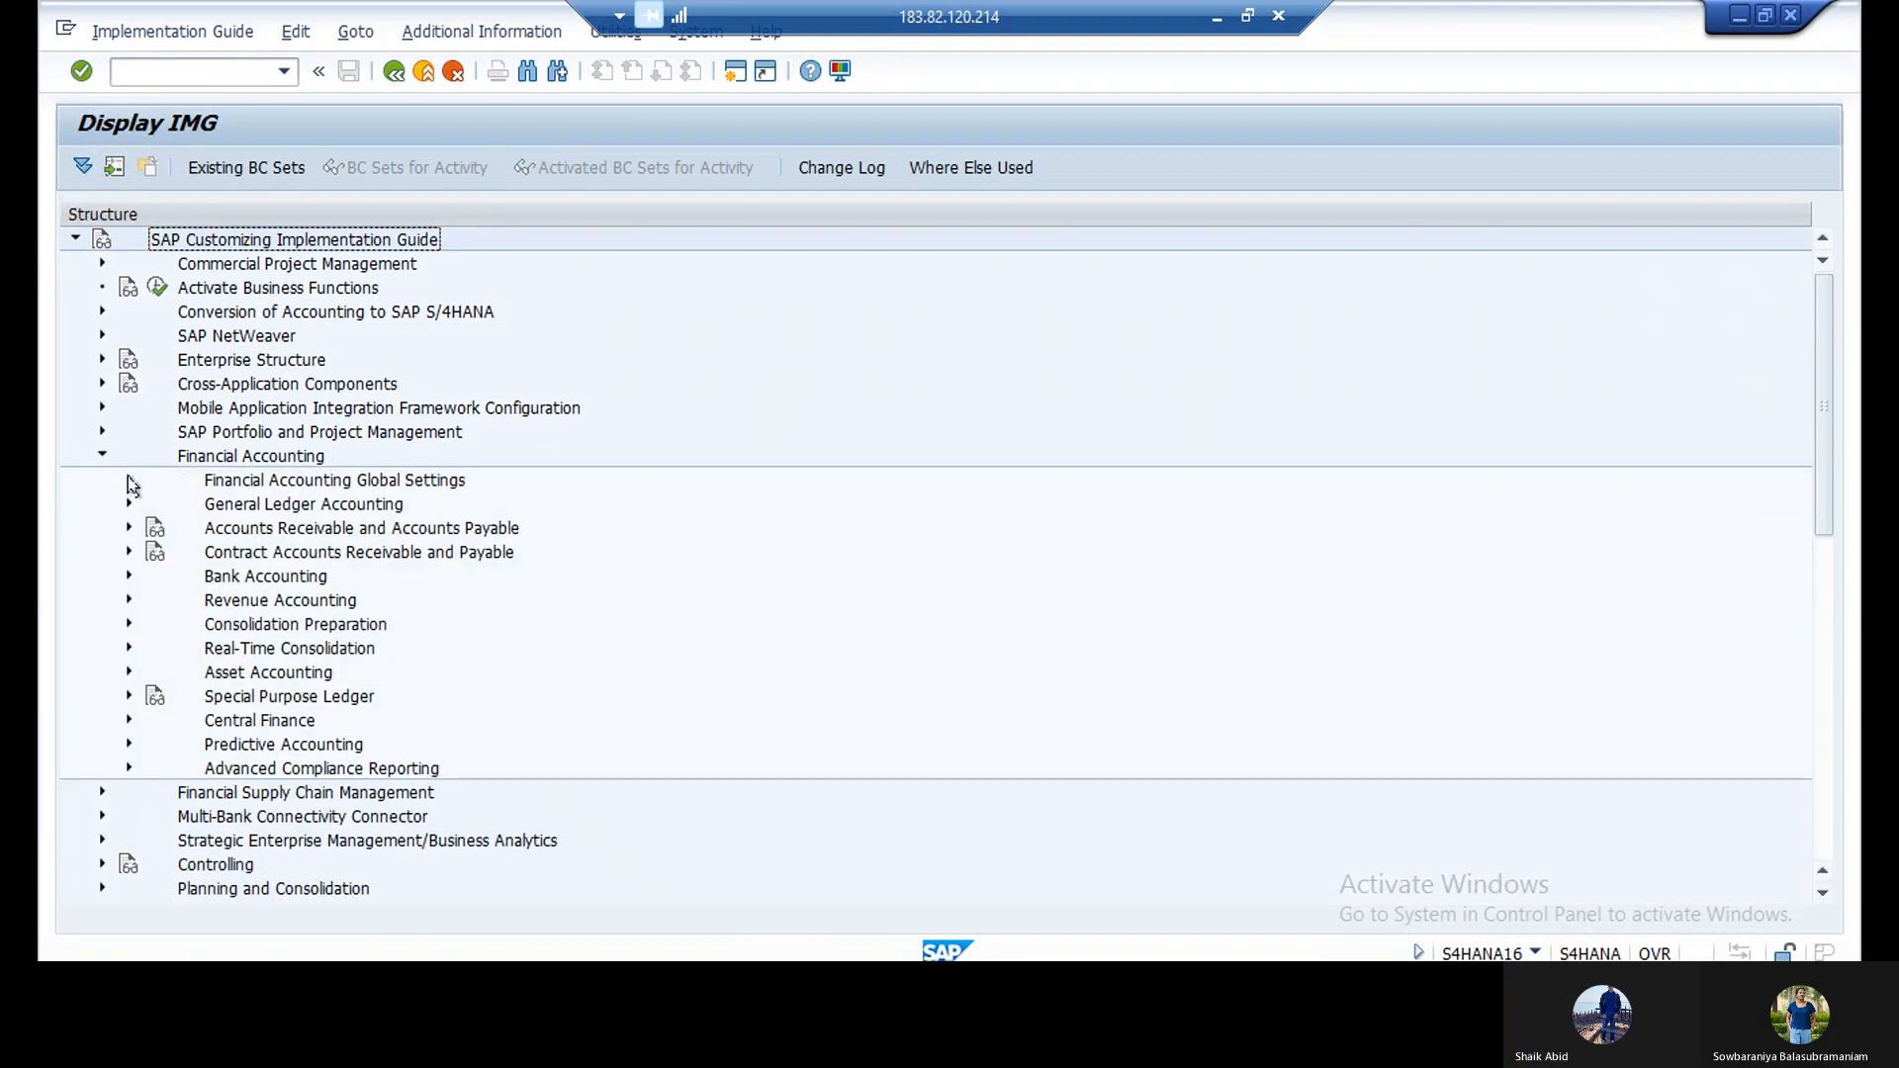
left_click(128, 481)
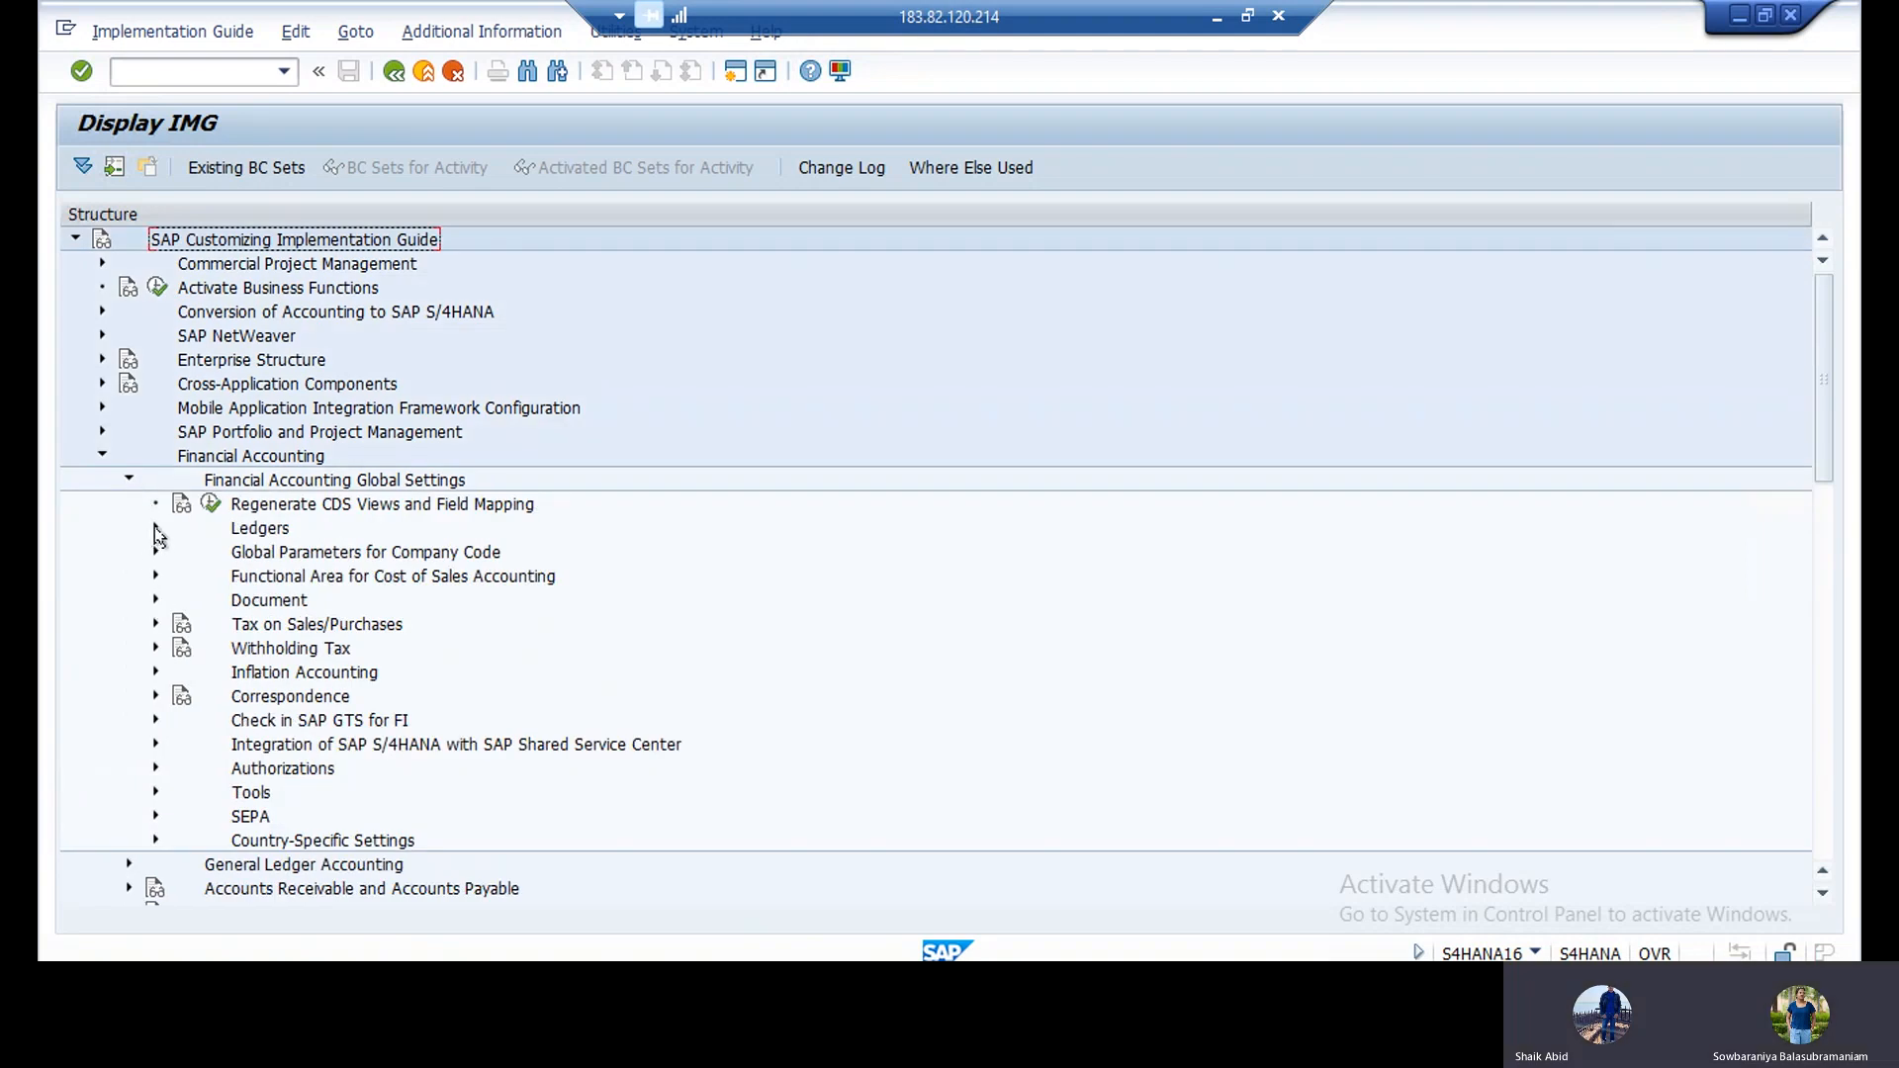
left_click(155, 528)
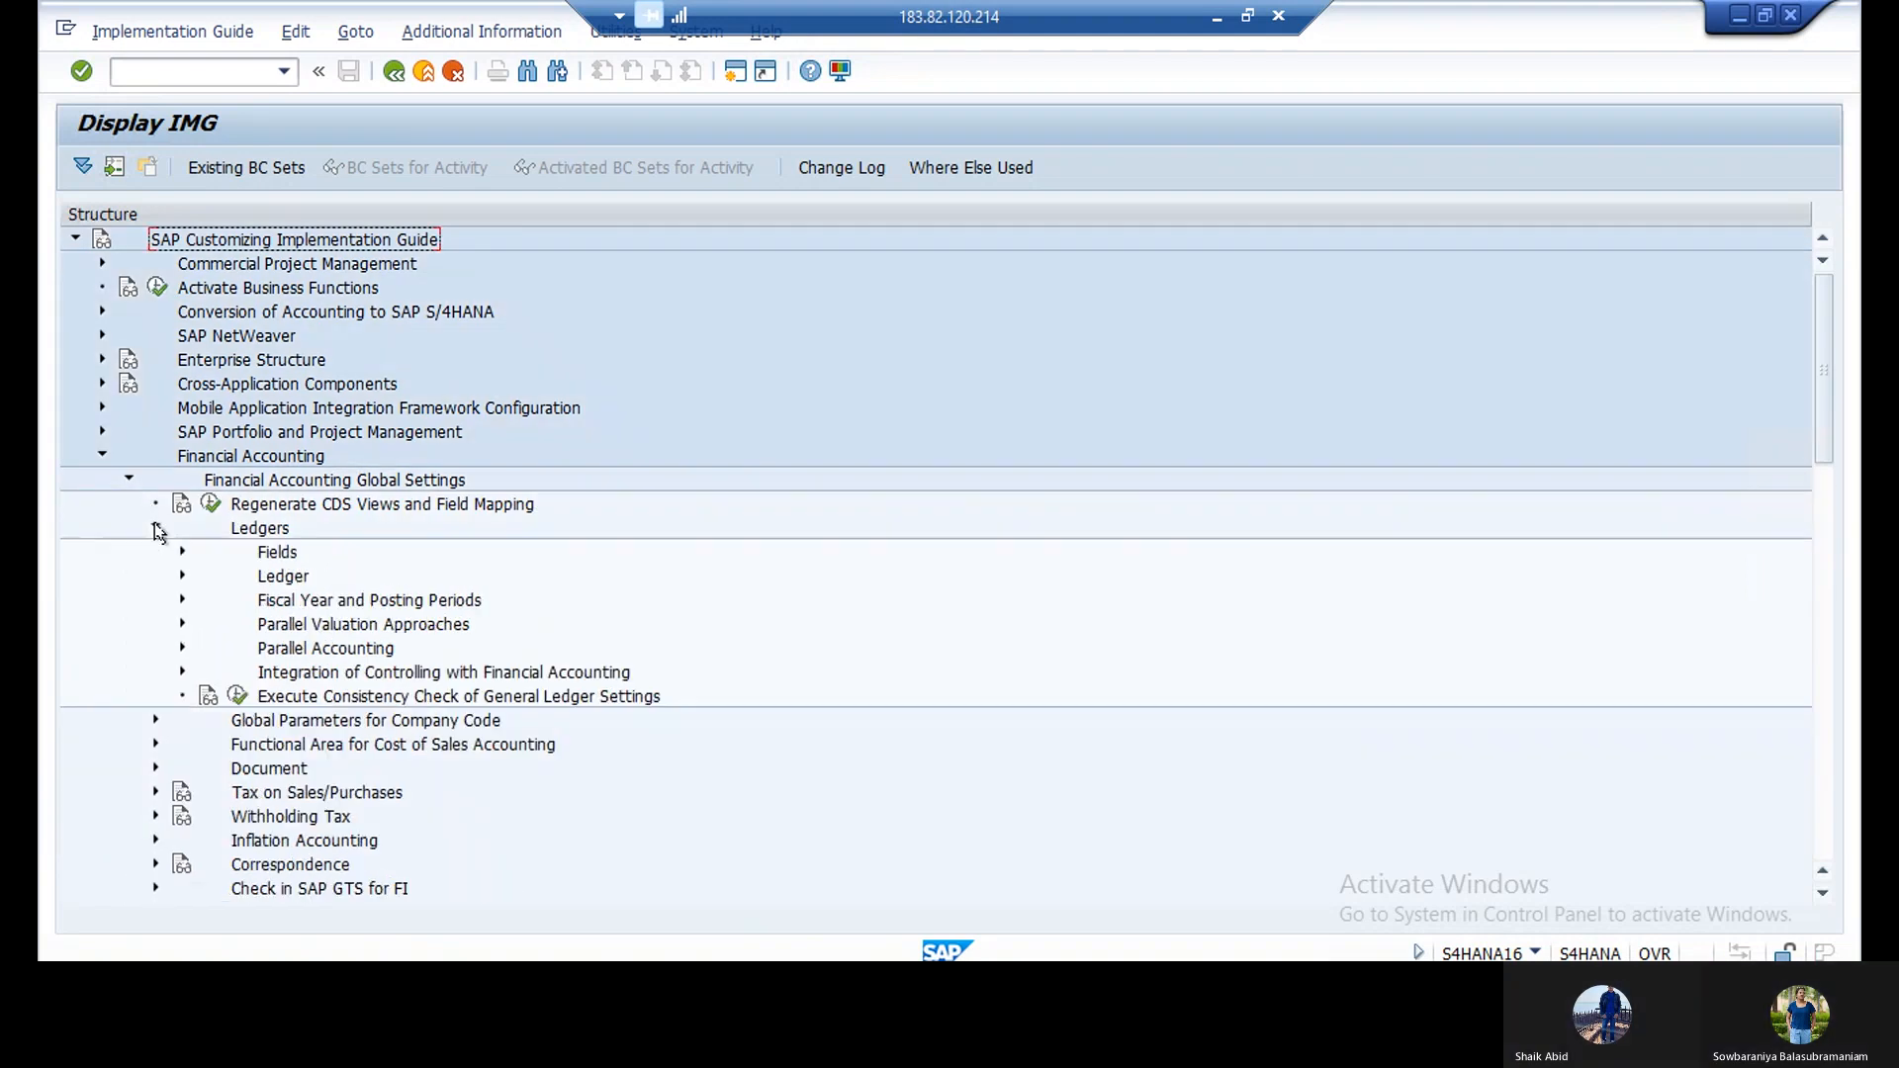
left_click(182, 578)
left_click(182, 578)
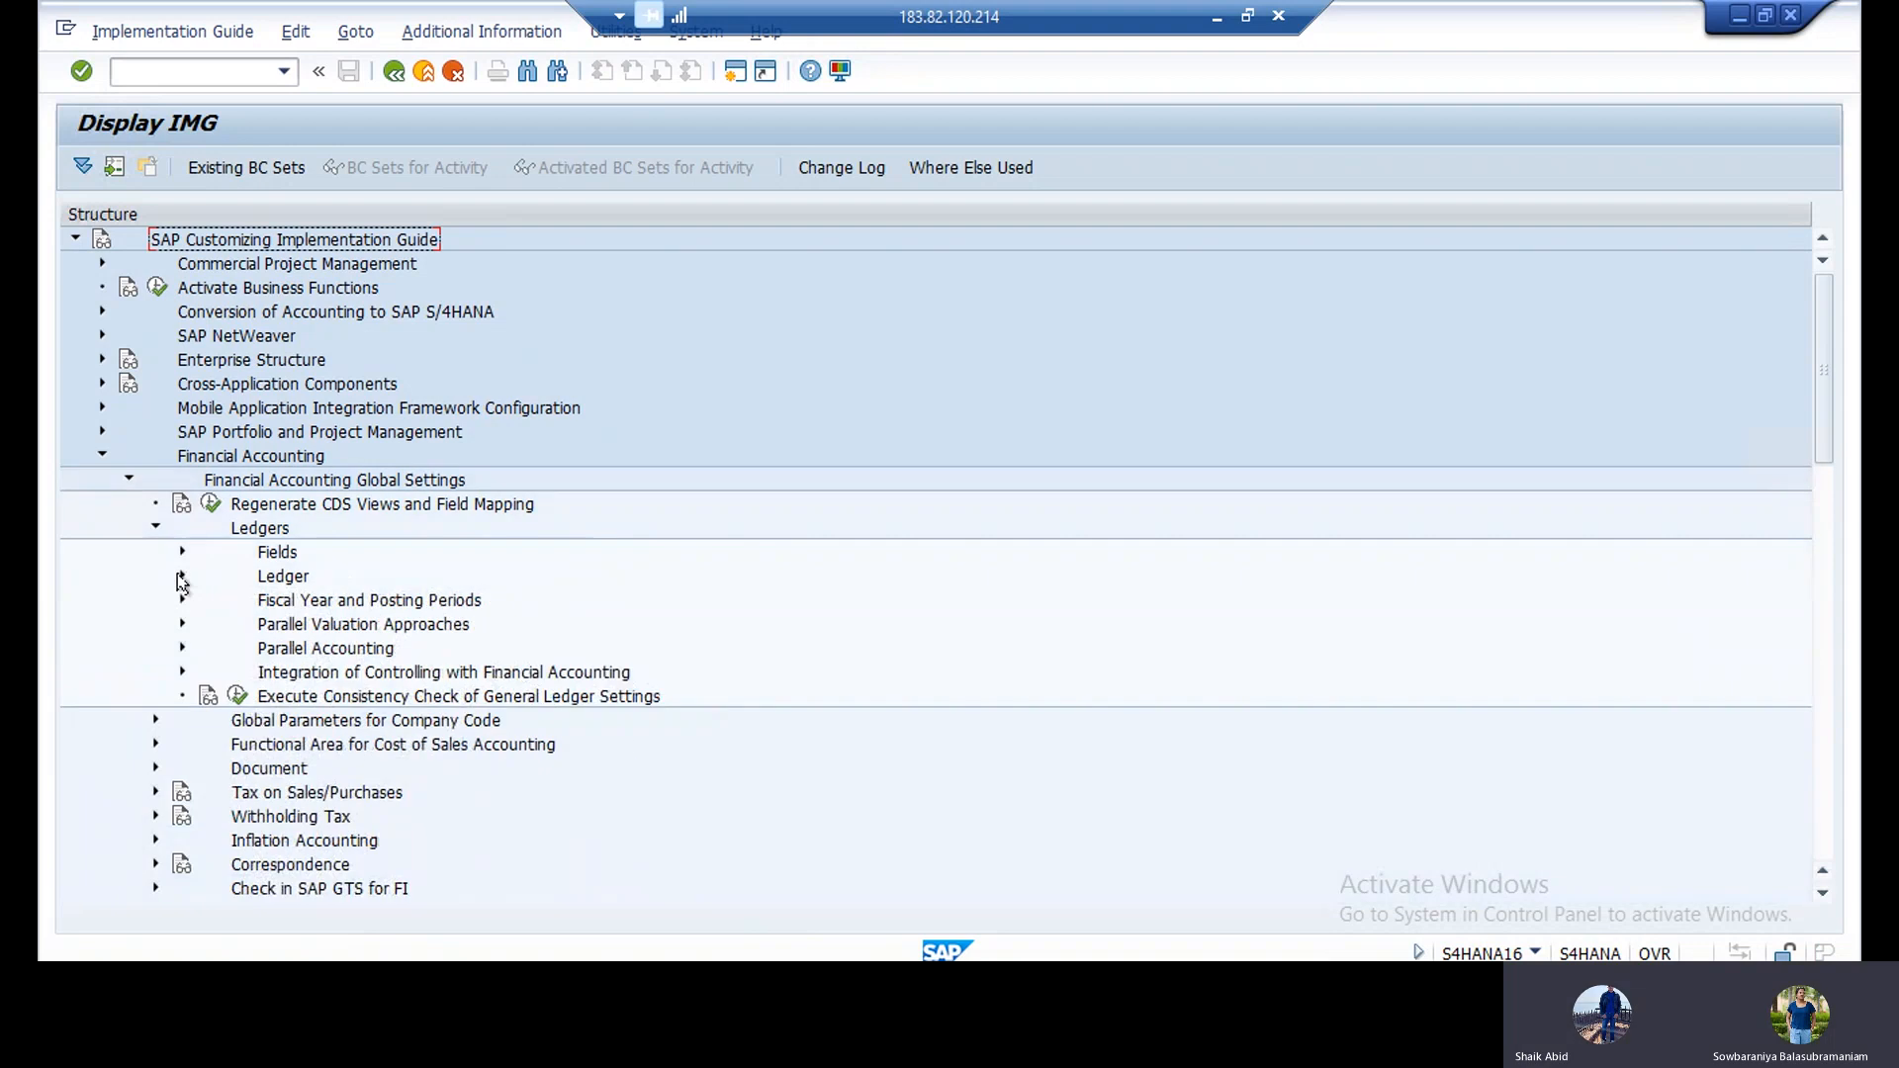
left_click(182, 578)
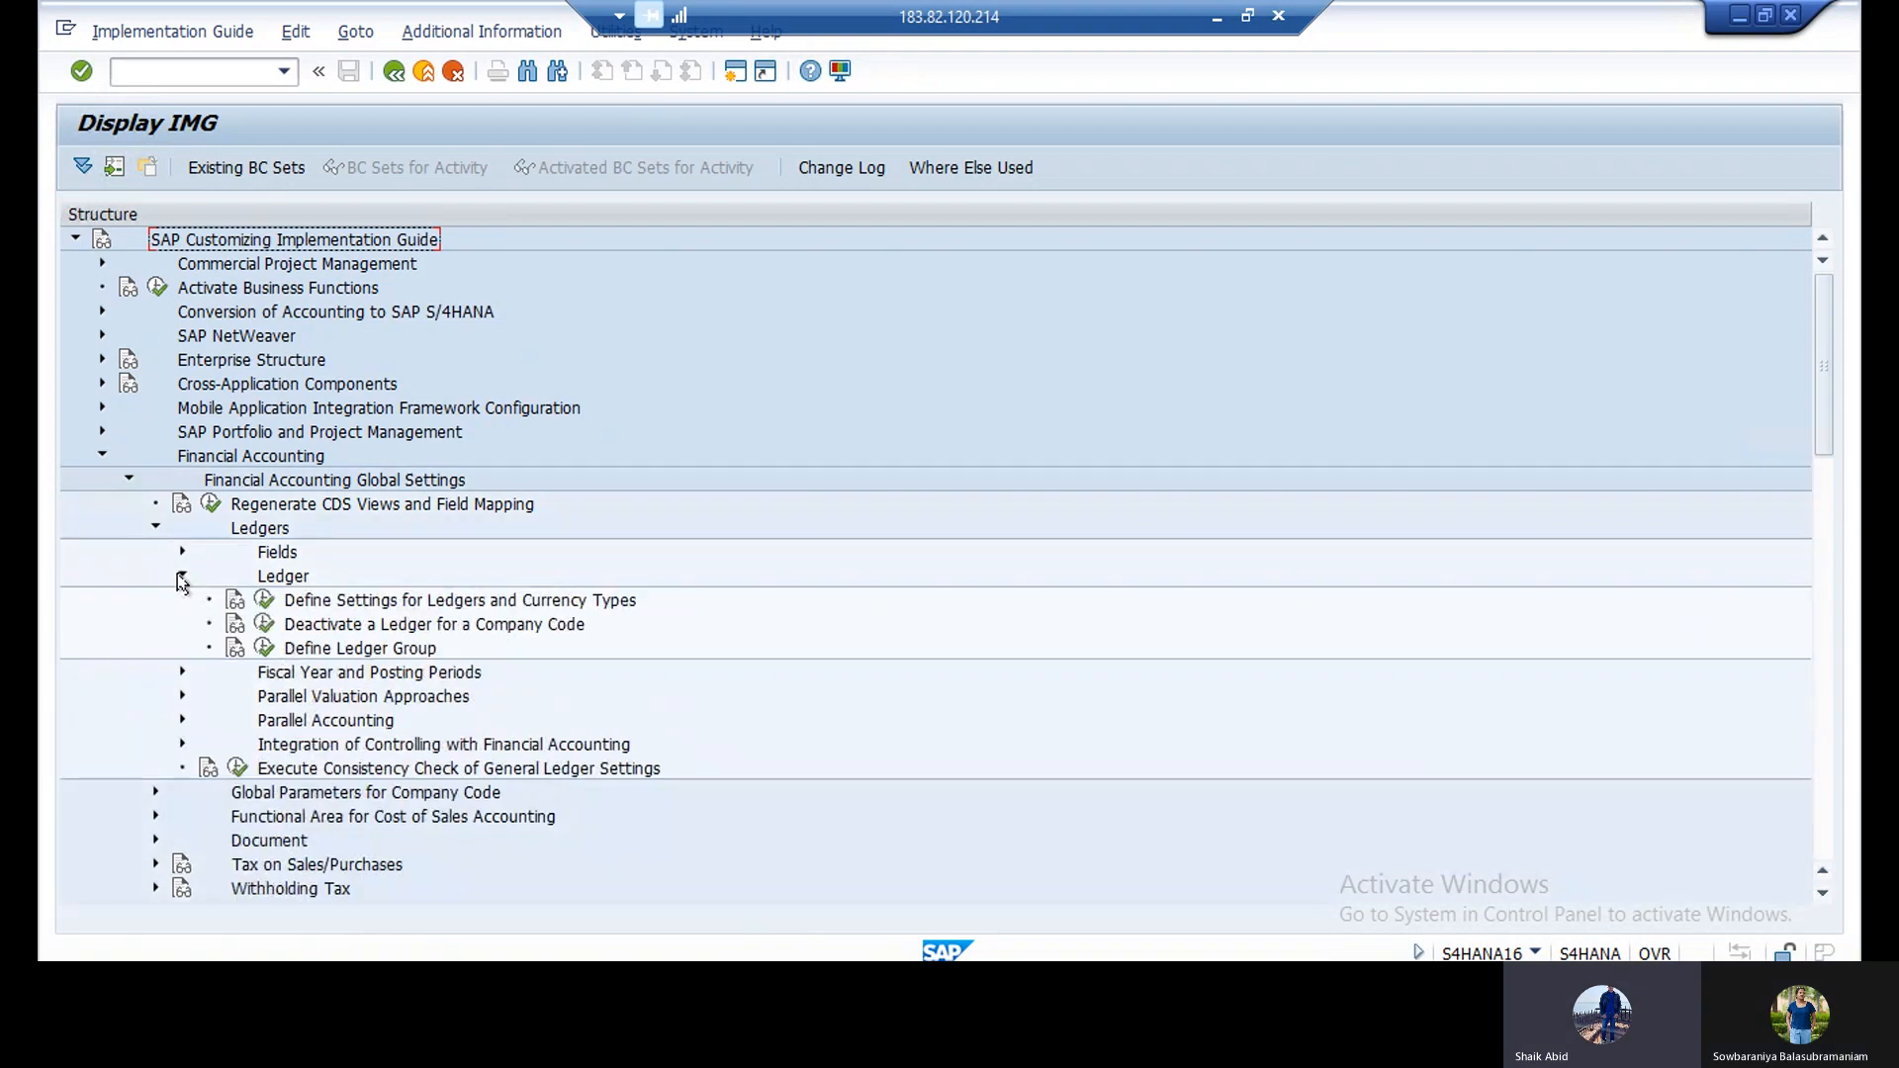
Execute Define Settings for Ledgers and Currency Types, dismiss the consistency check messages and go to the Ledger overview.
left_click(265, 601)
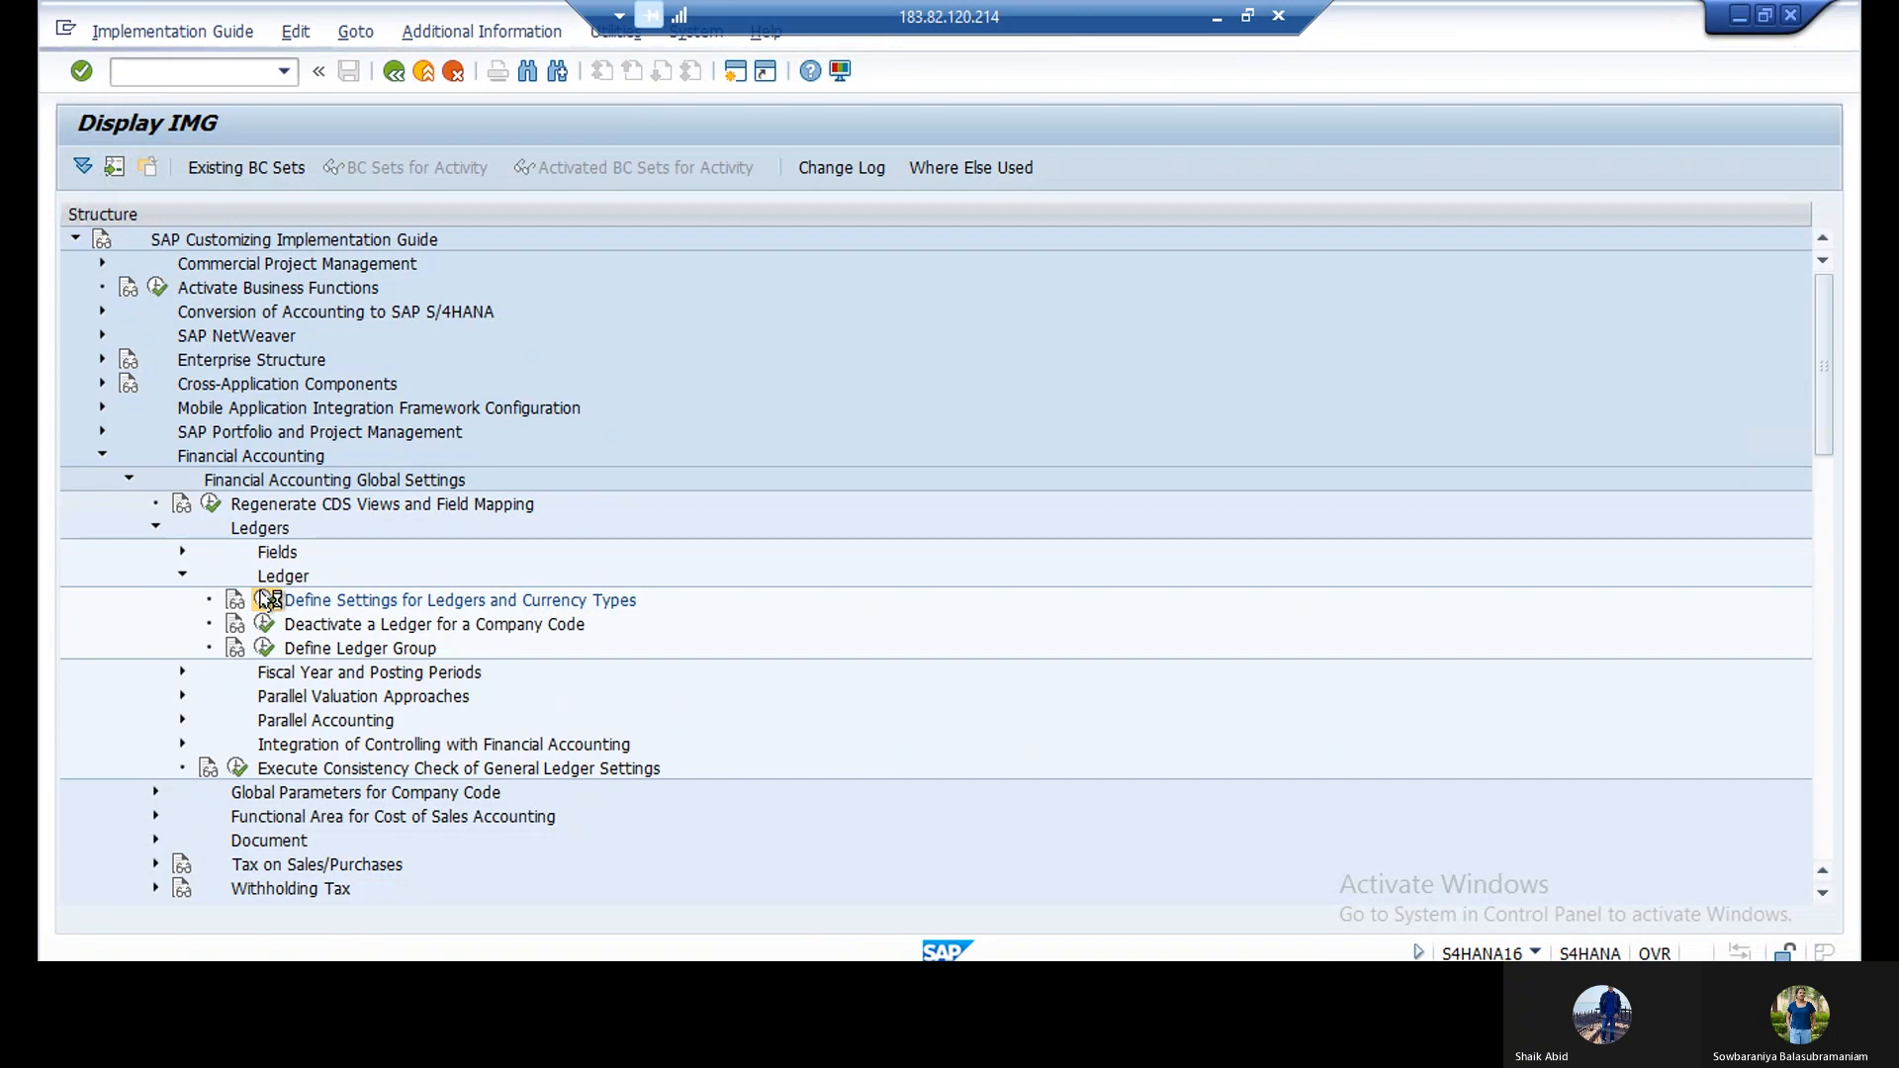
left_click(267, 600)
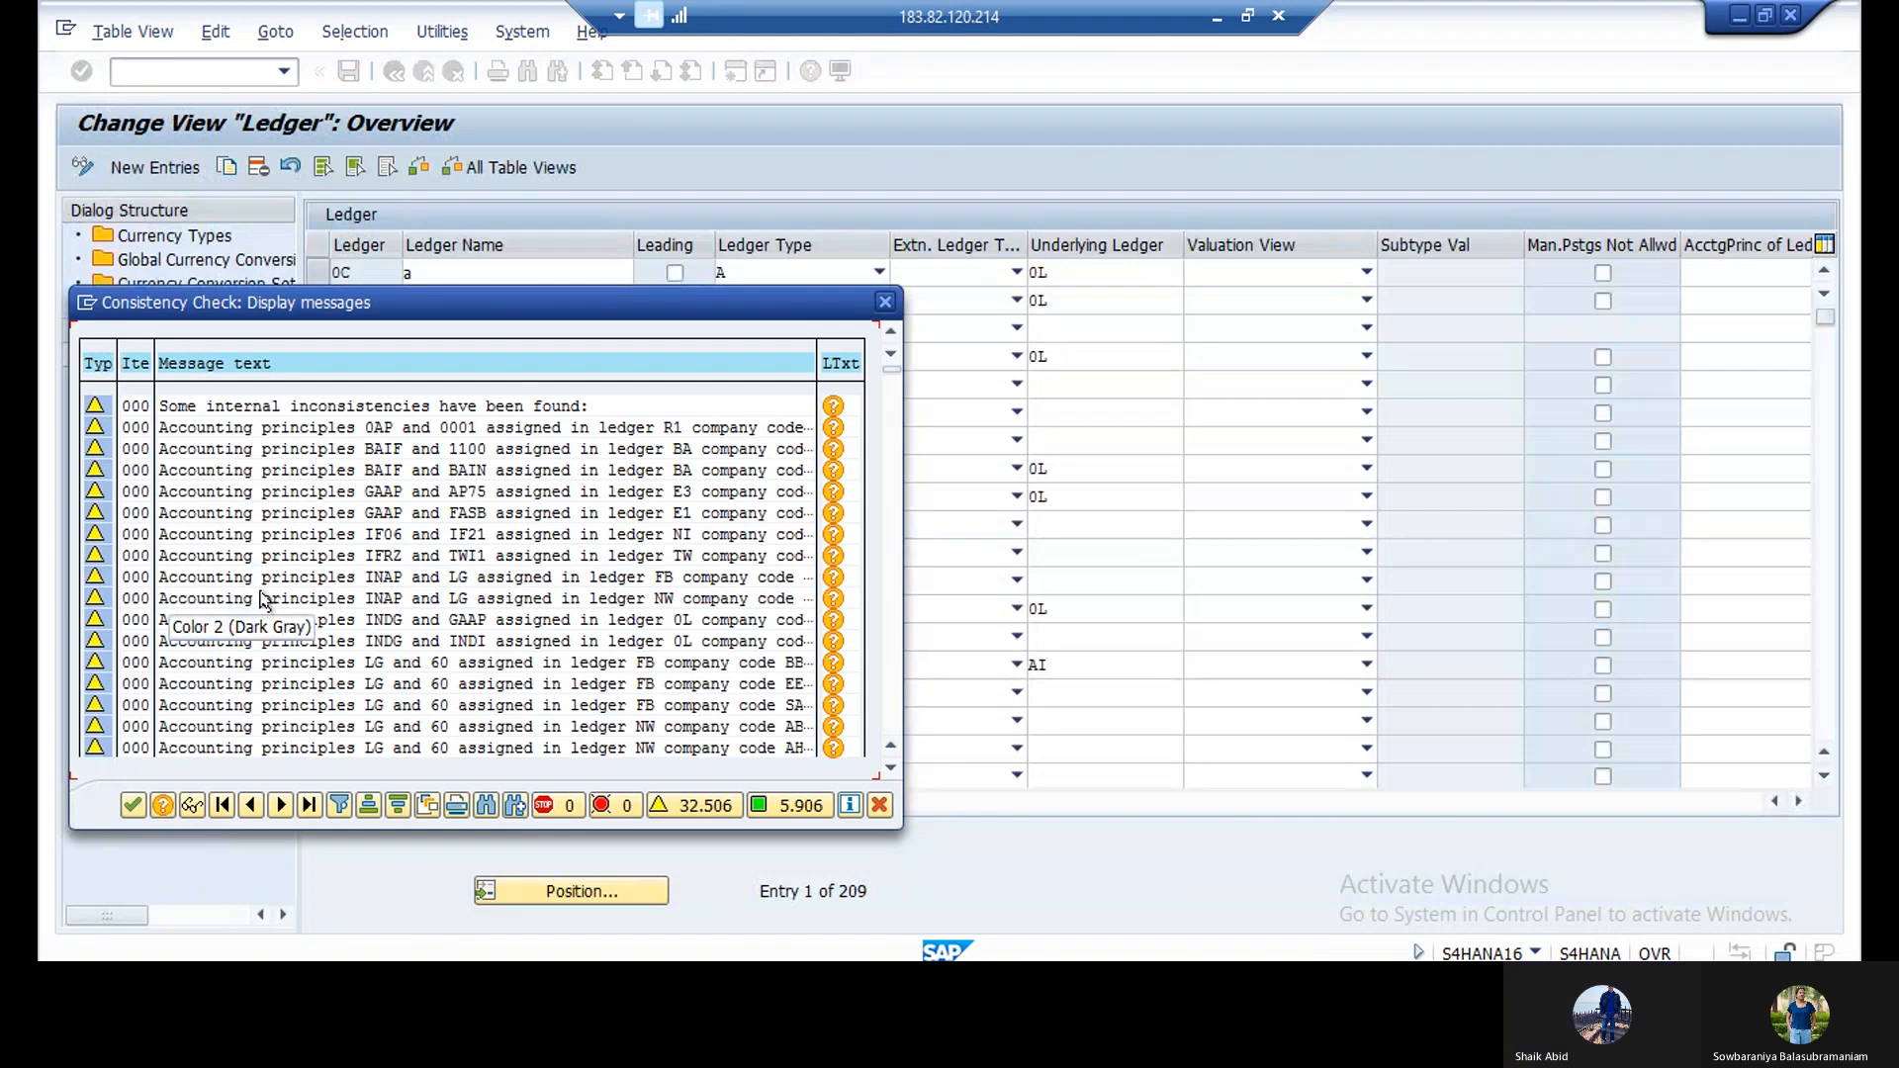
left_click(135, 816)
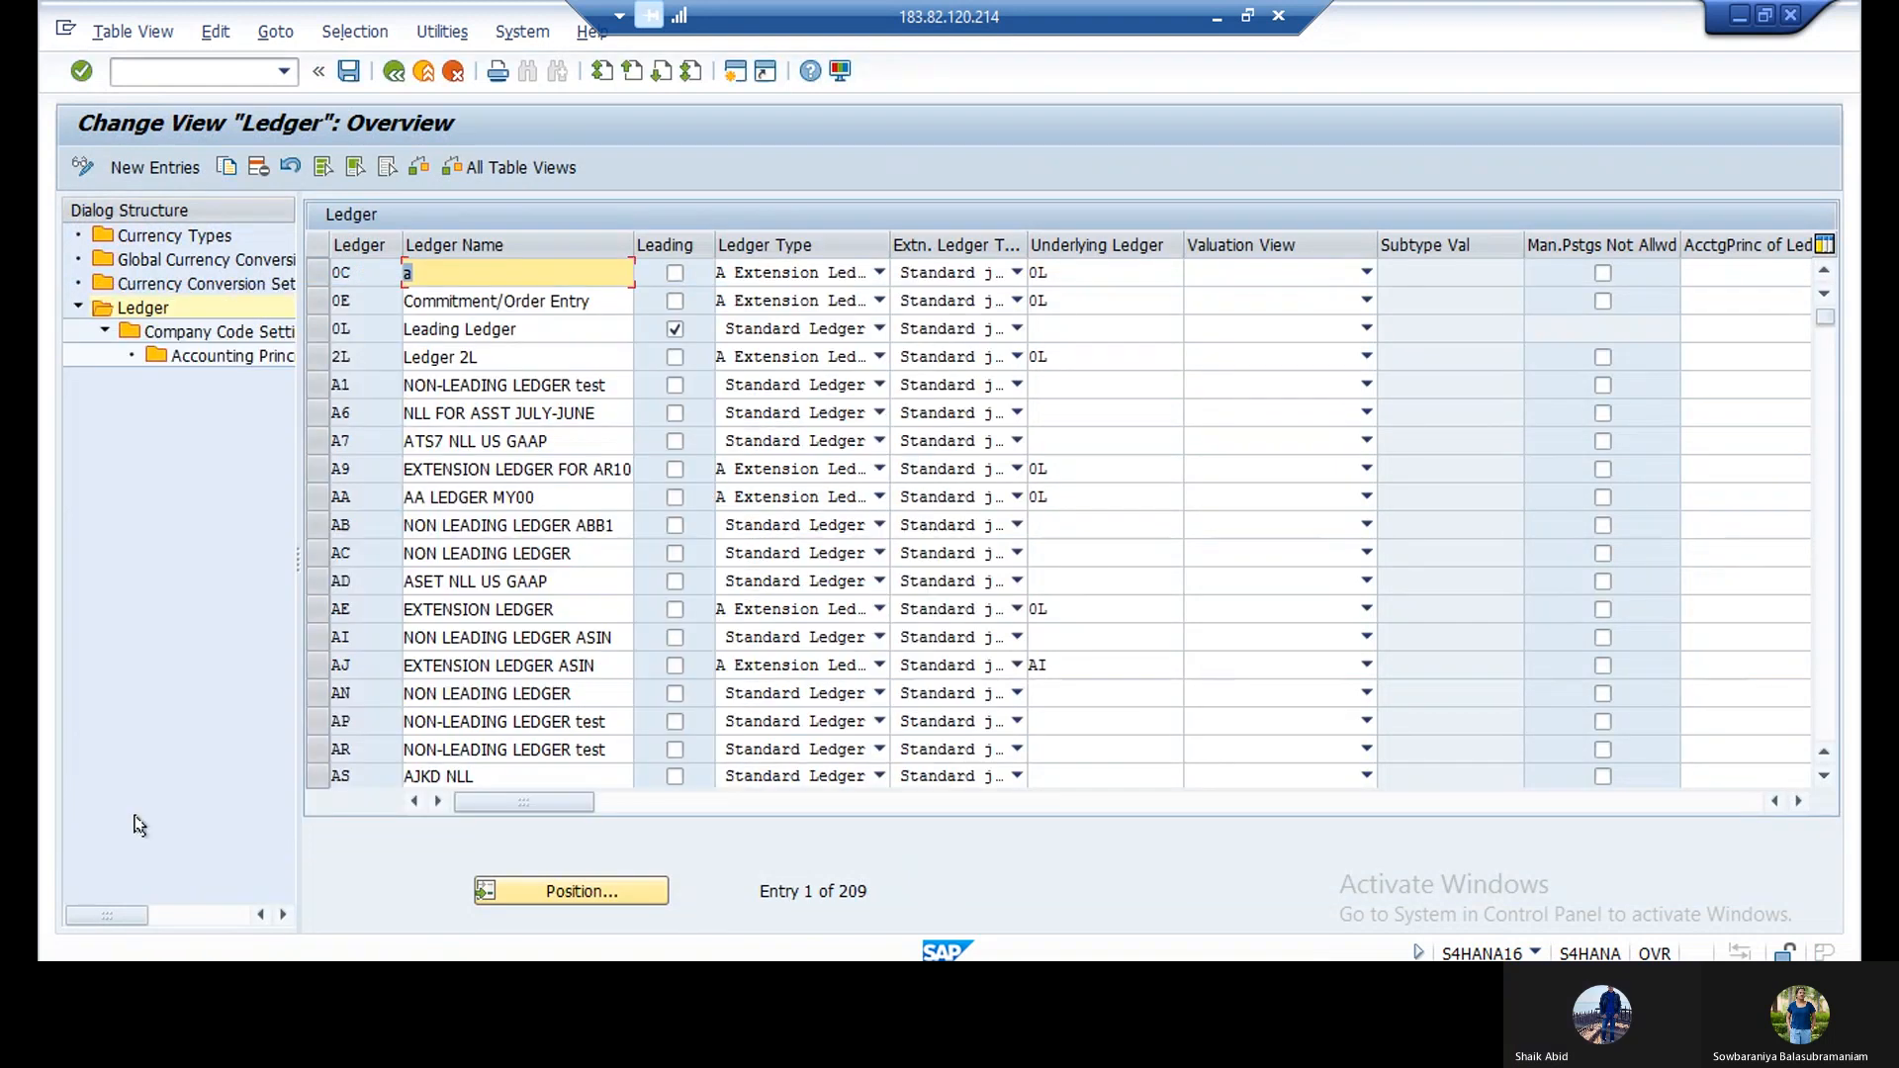
double_click(141, 309)
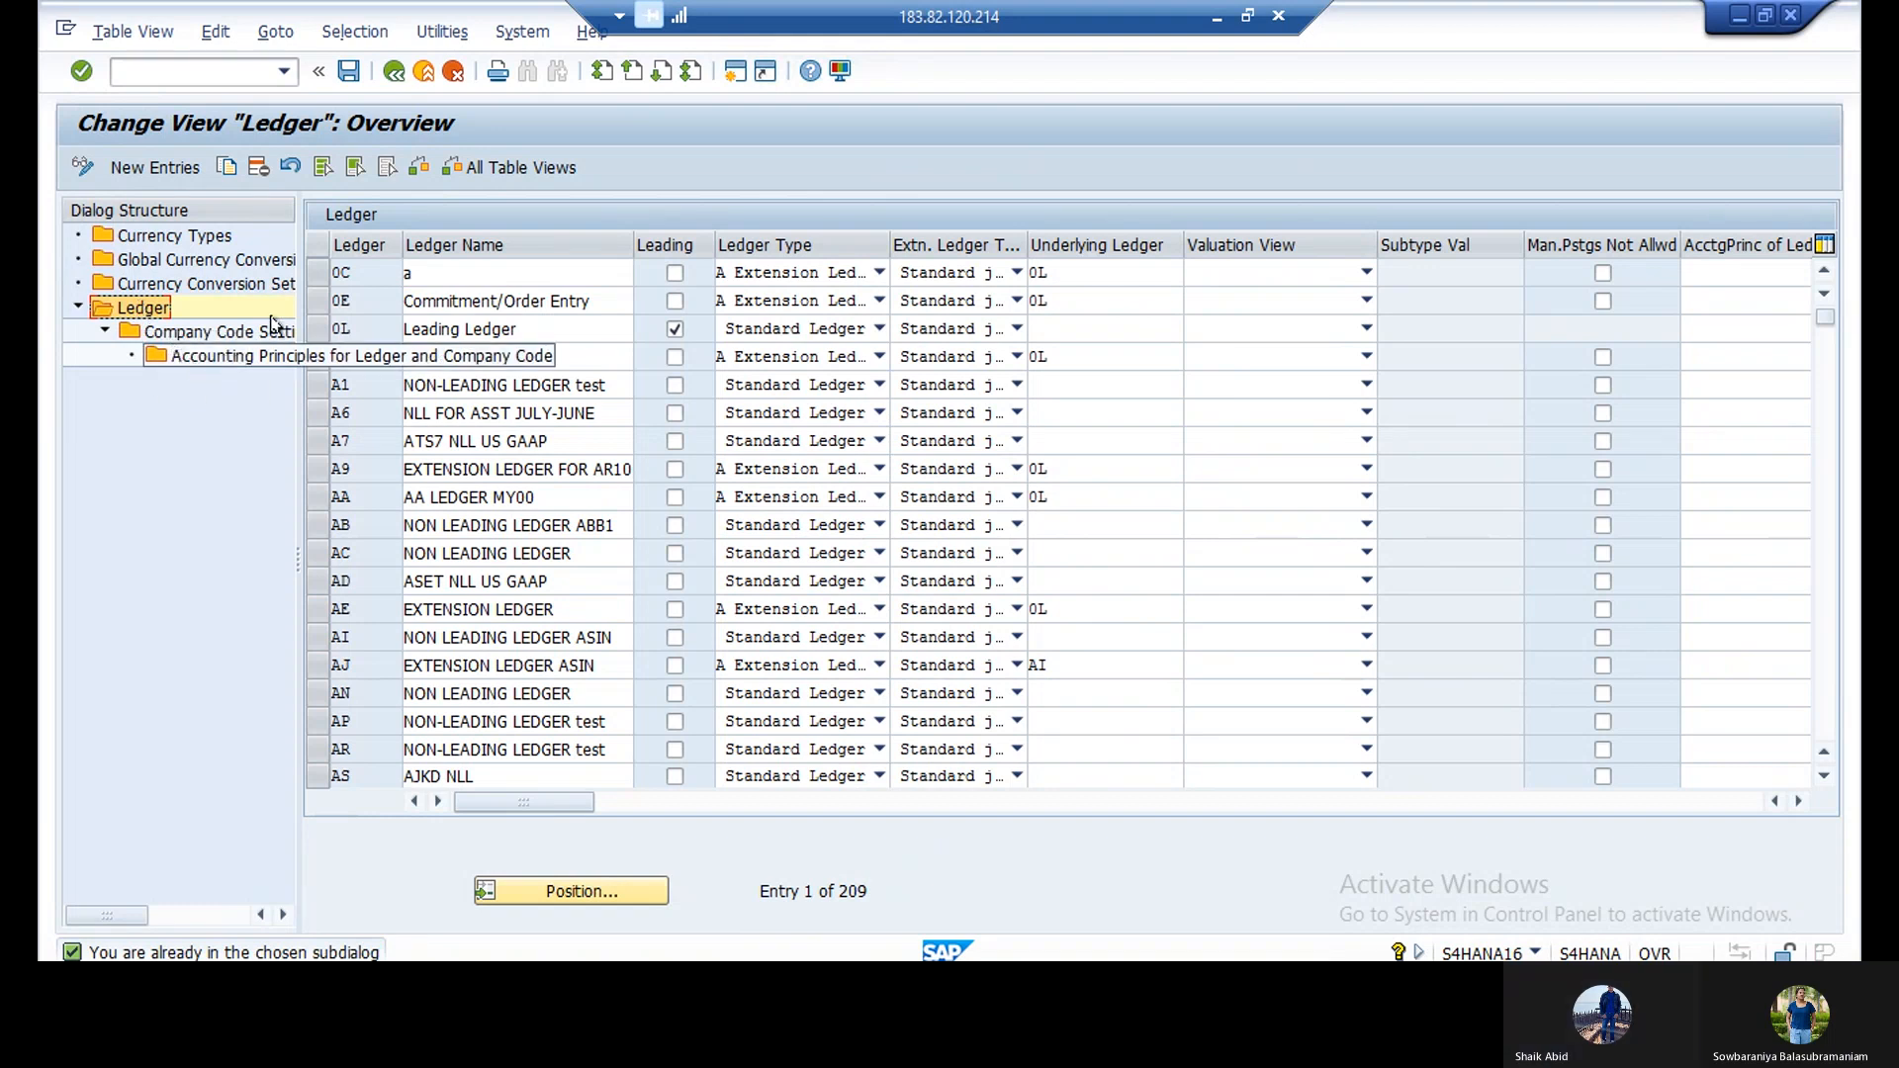
Create a new ledger entry SF named "Extension ledger for Soft" with the ledger type Extension Ledger.
left_click(145, 168)
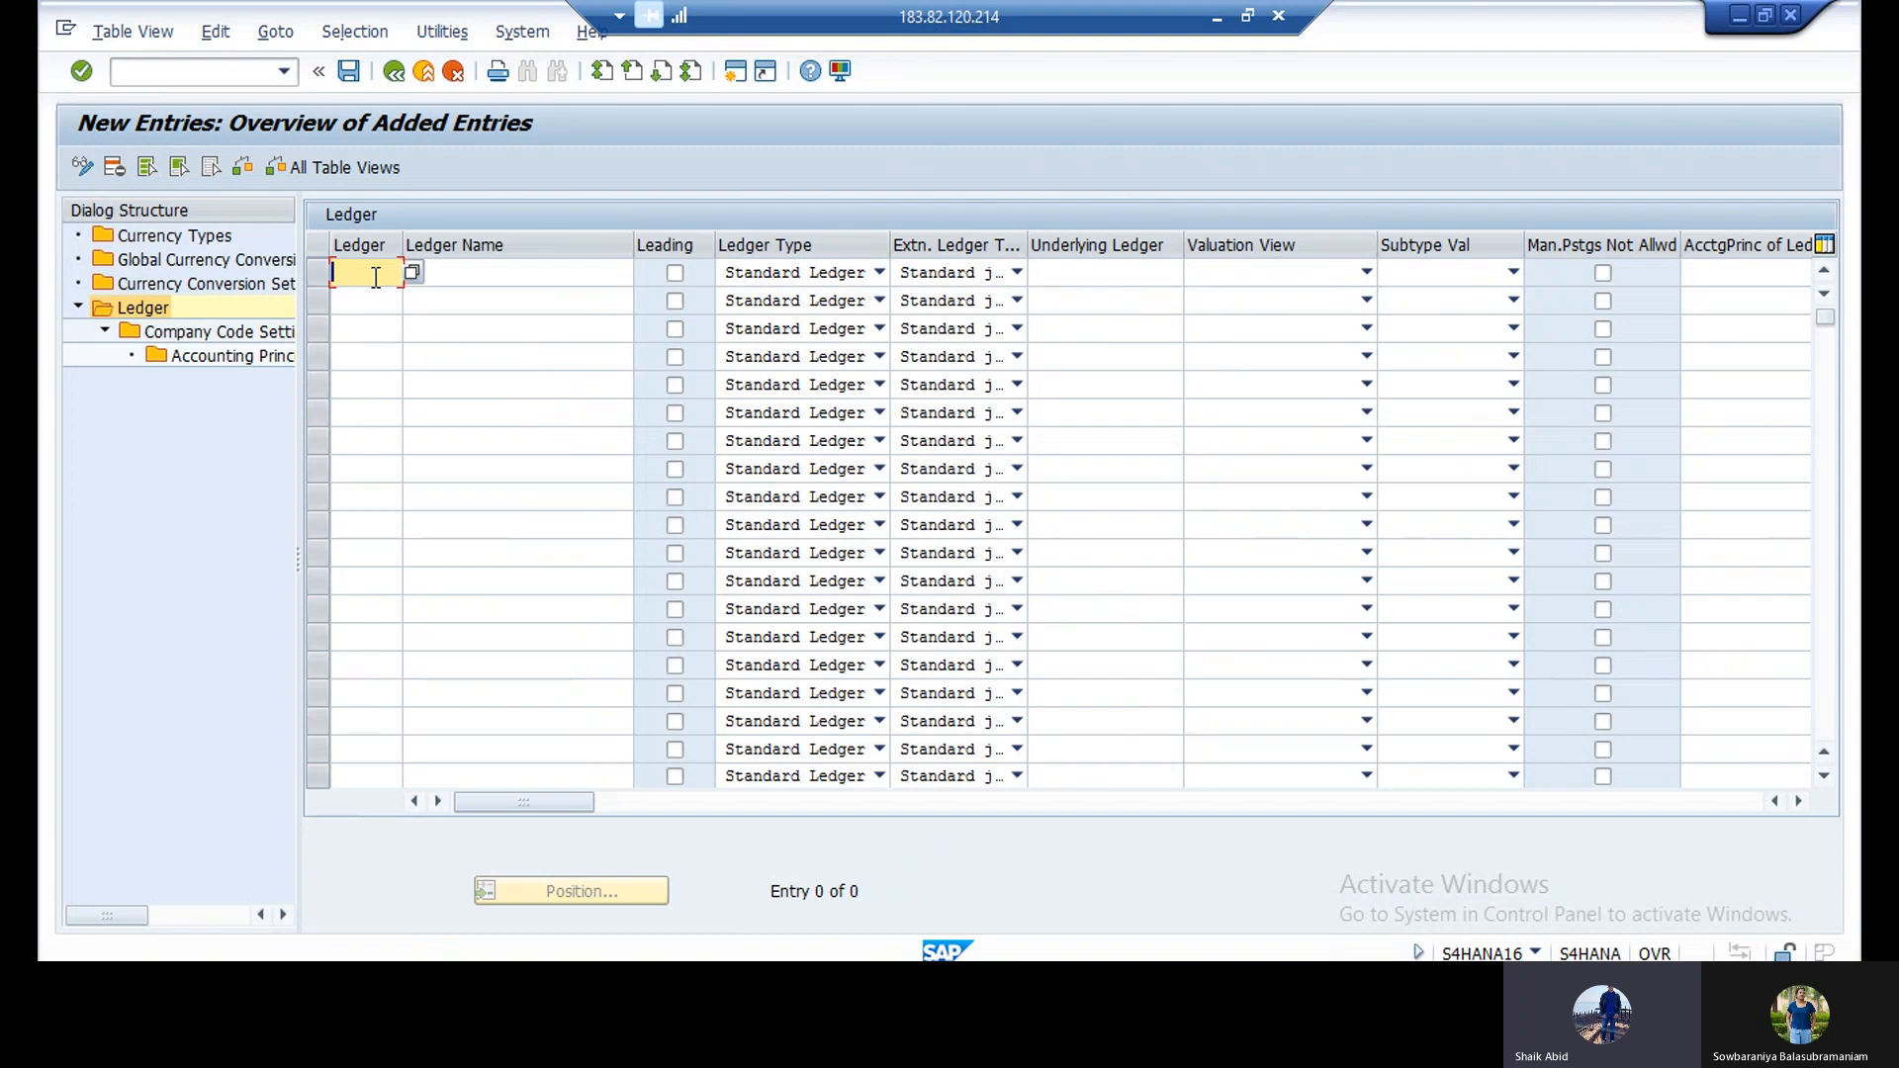
type("SO")
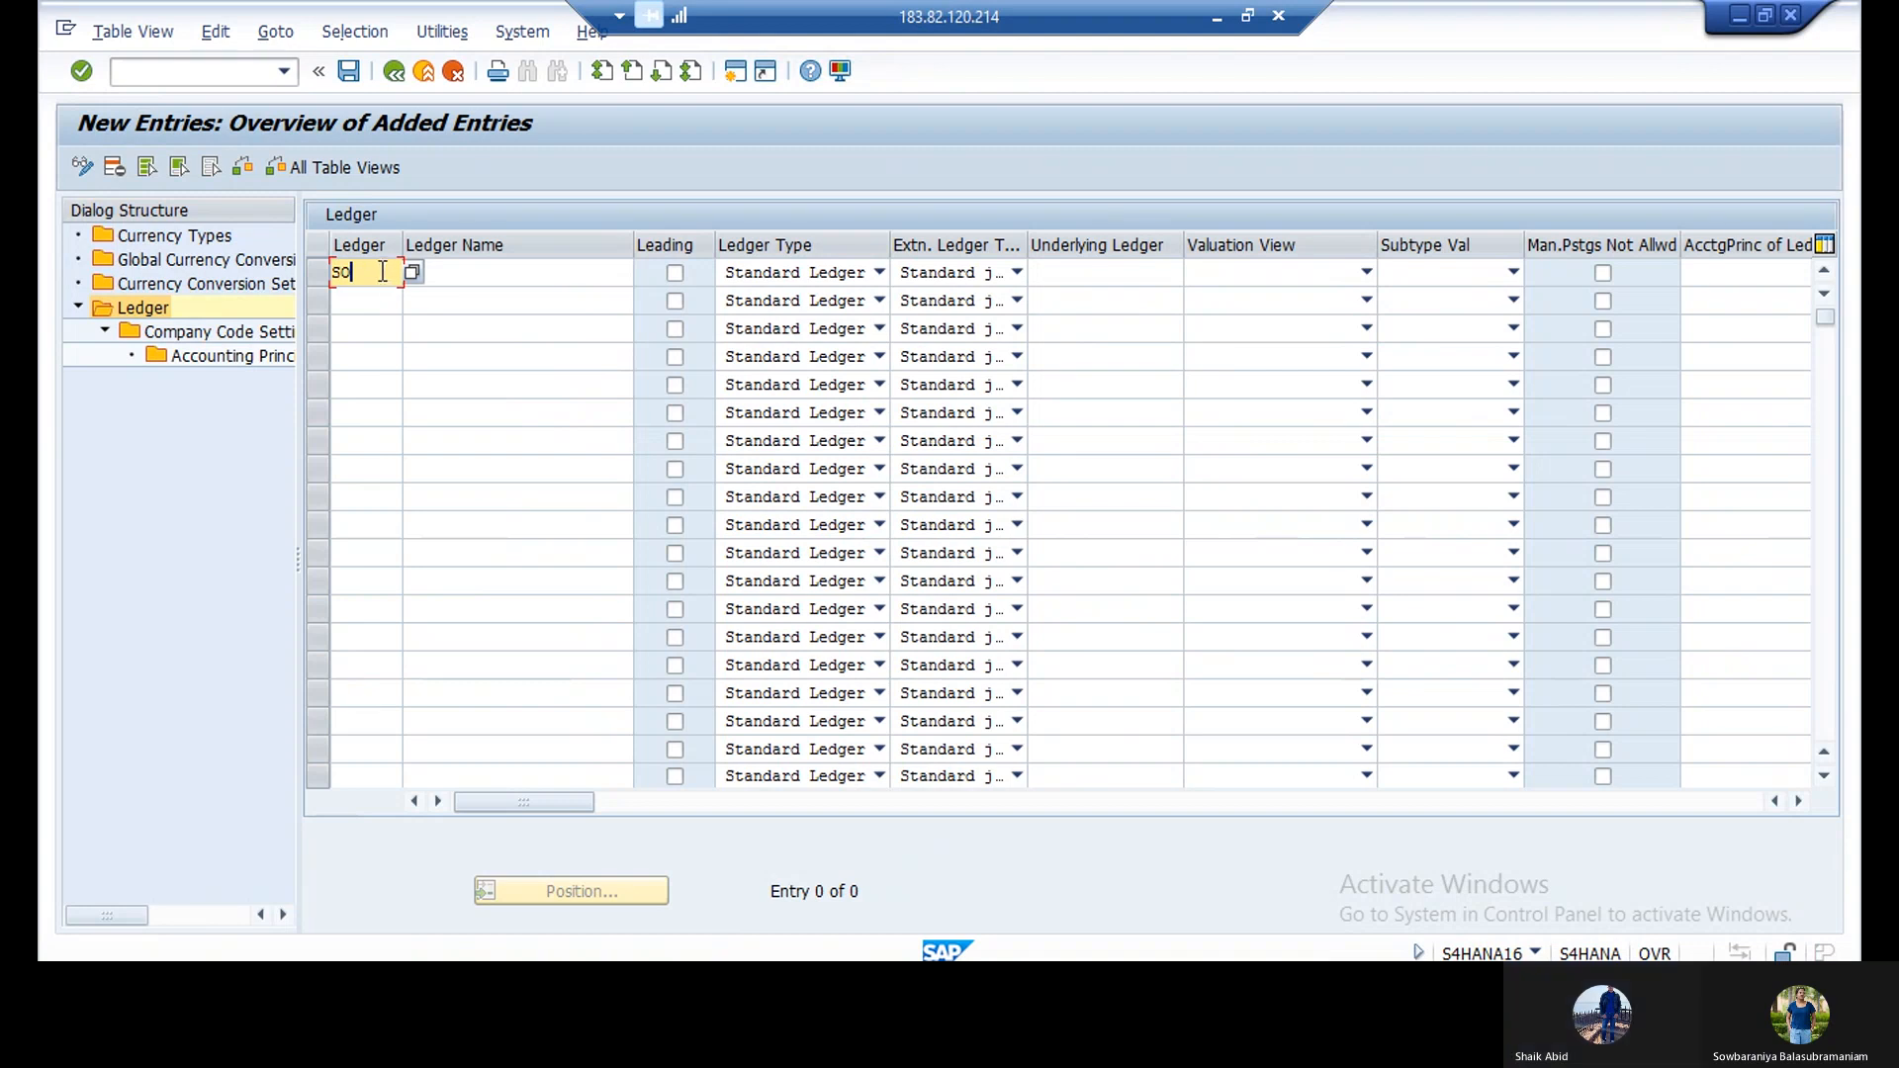
key("BackSpace")
type("f")
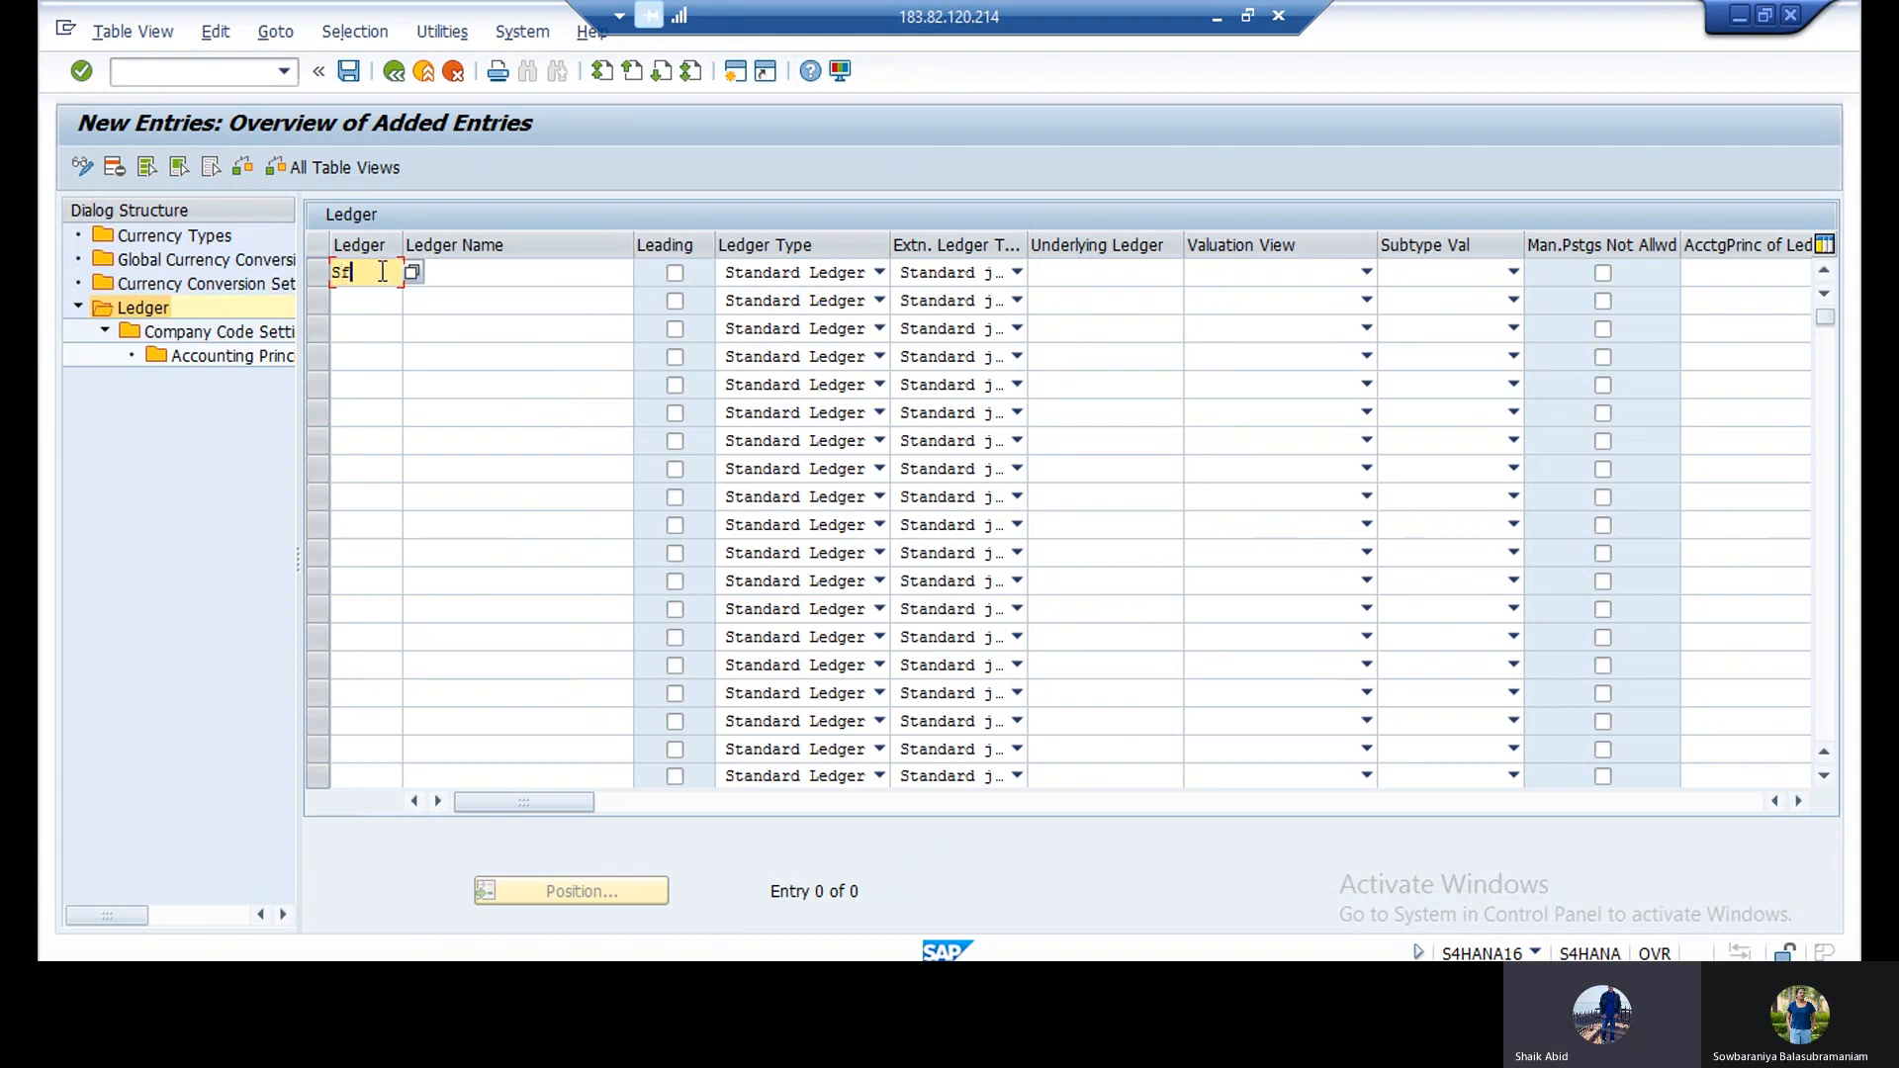
left_click(444, 276)
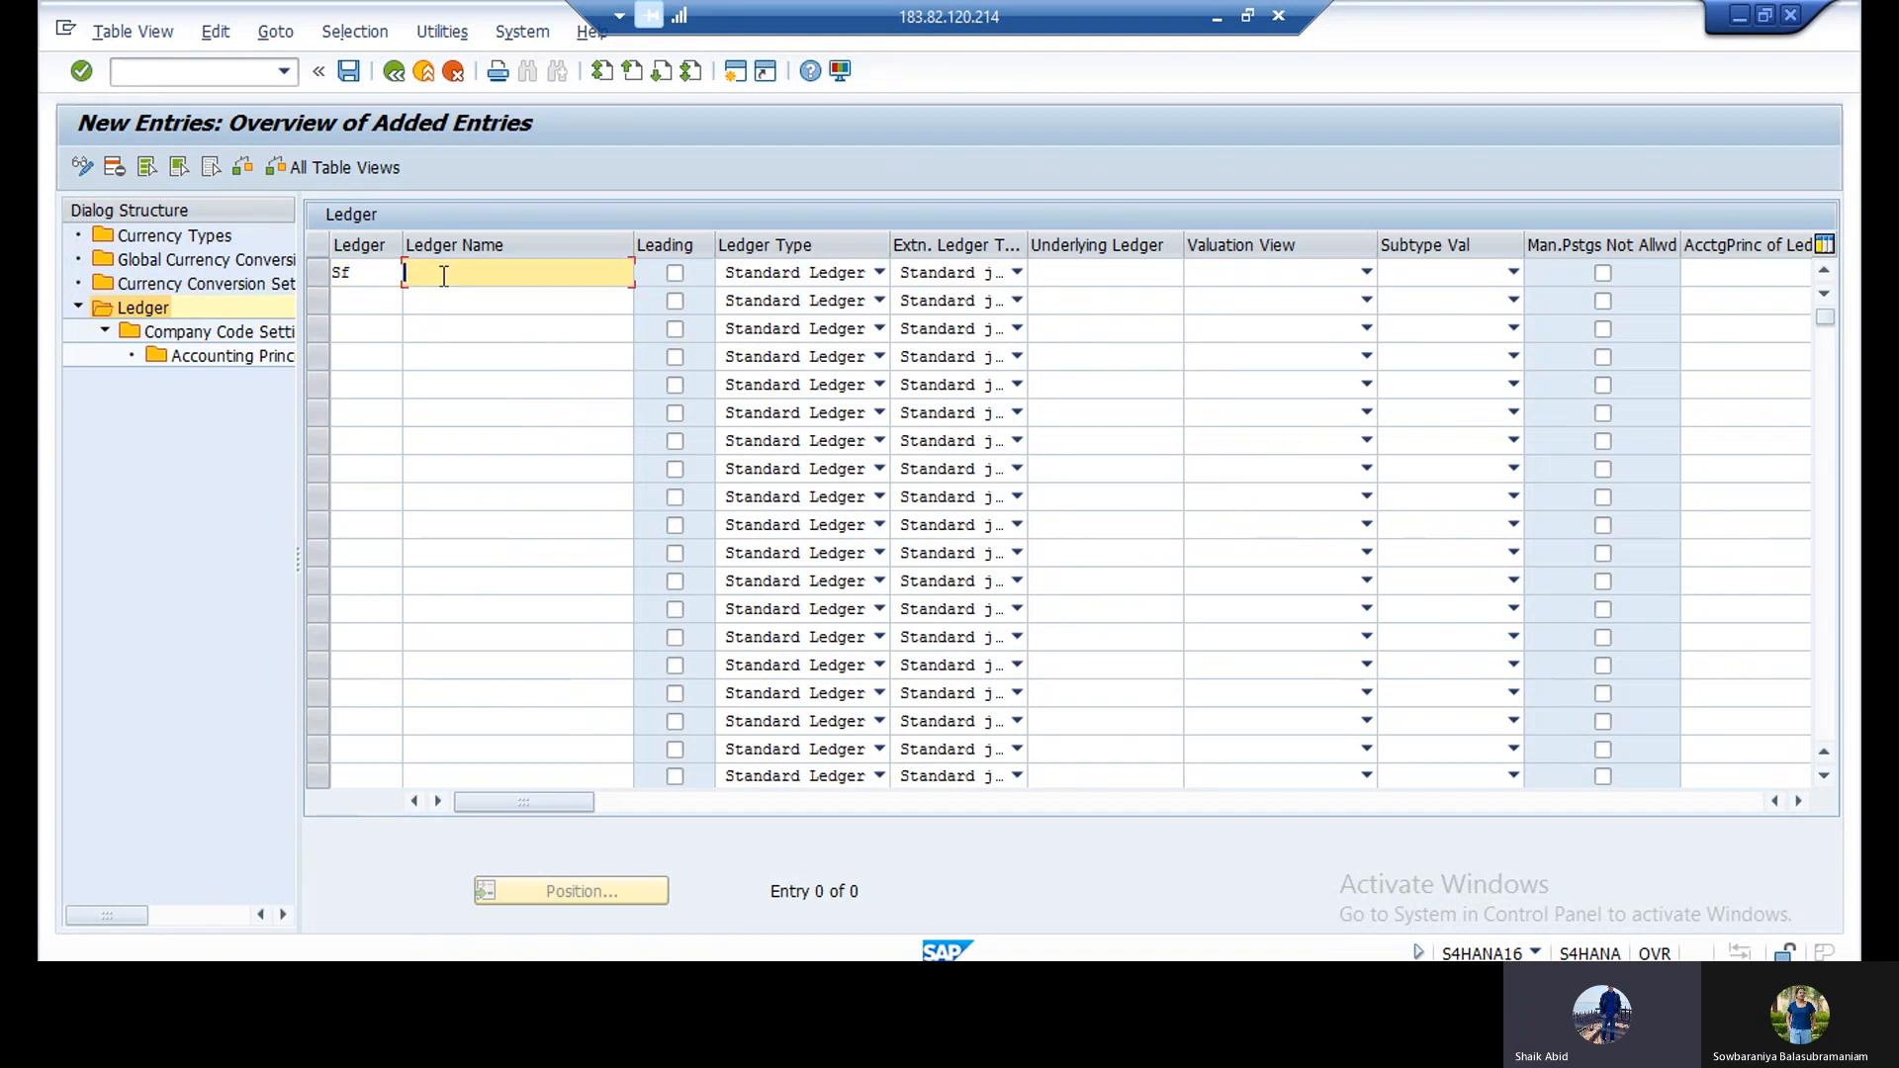
type("Exten")
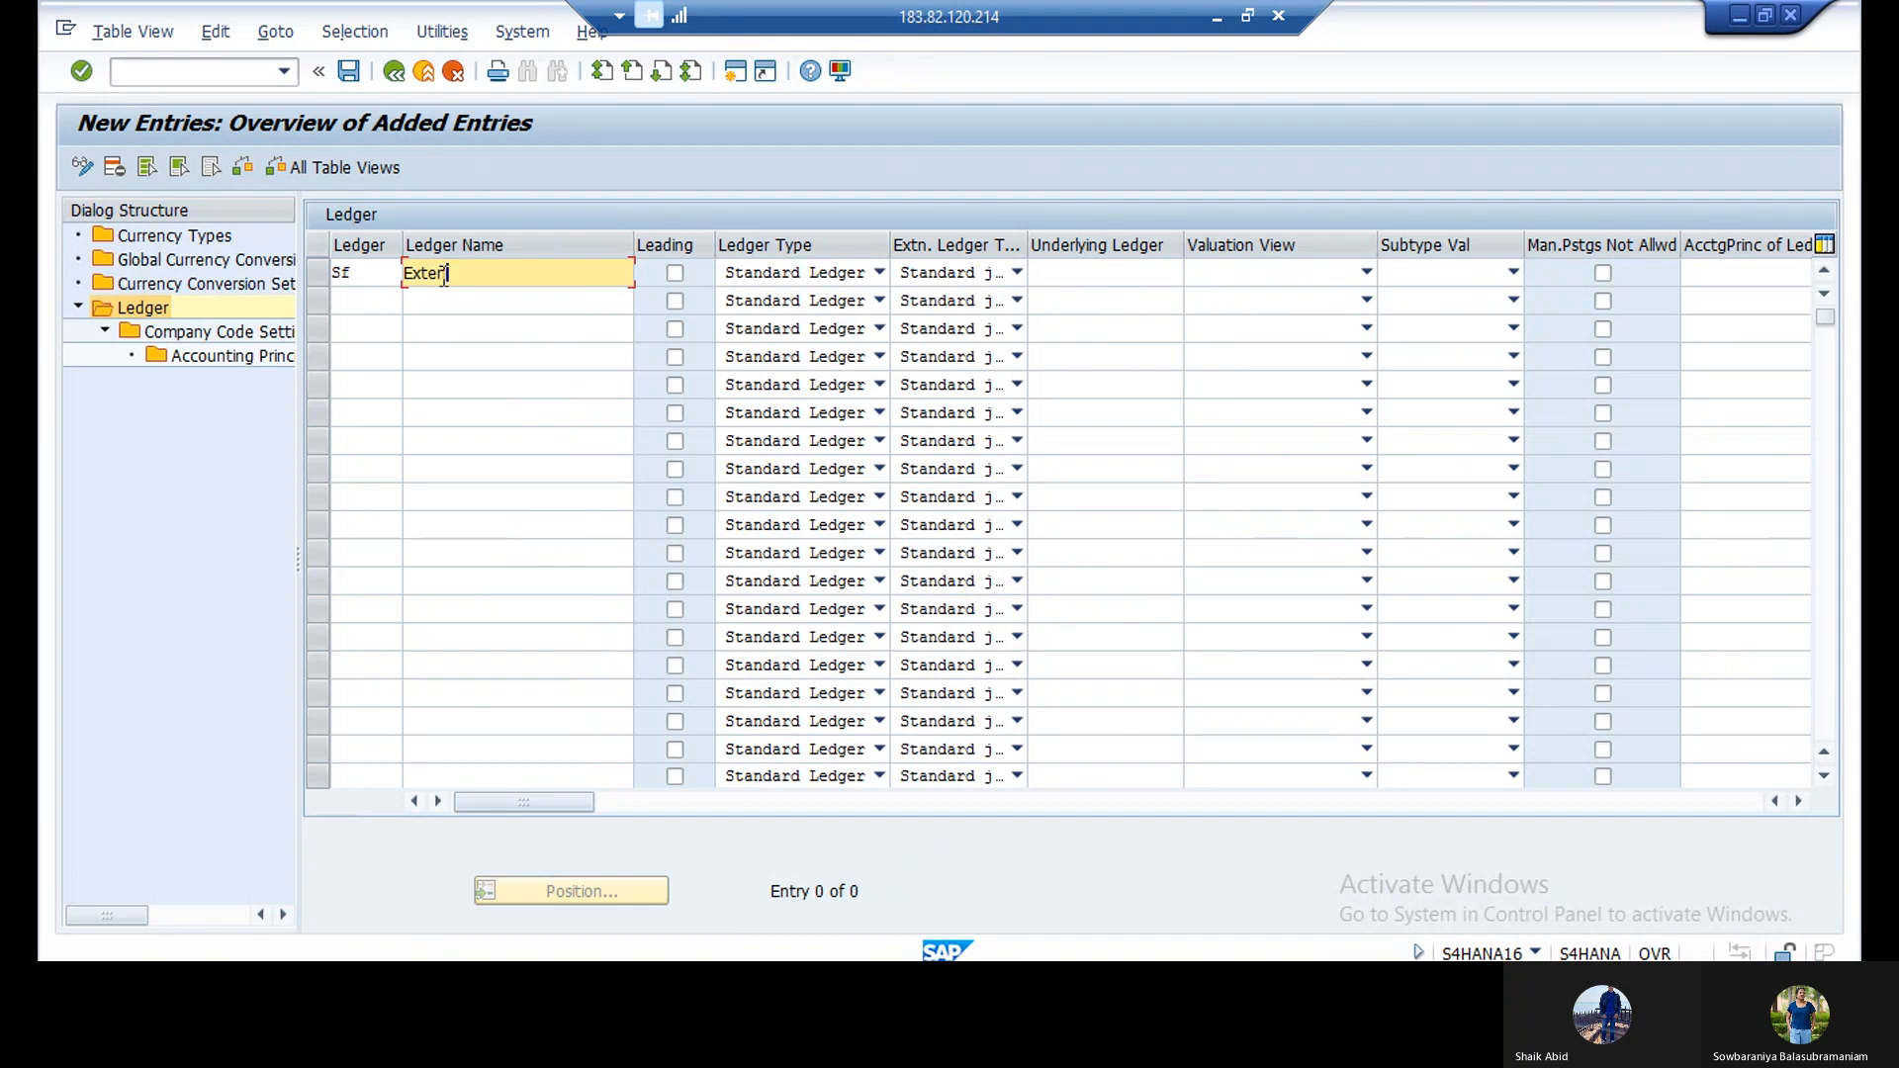
type("sion ledgeer")
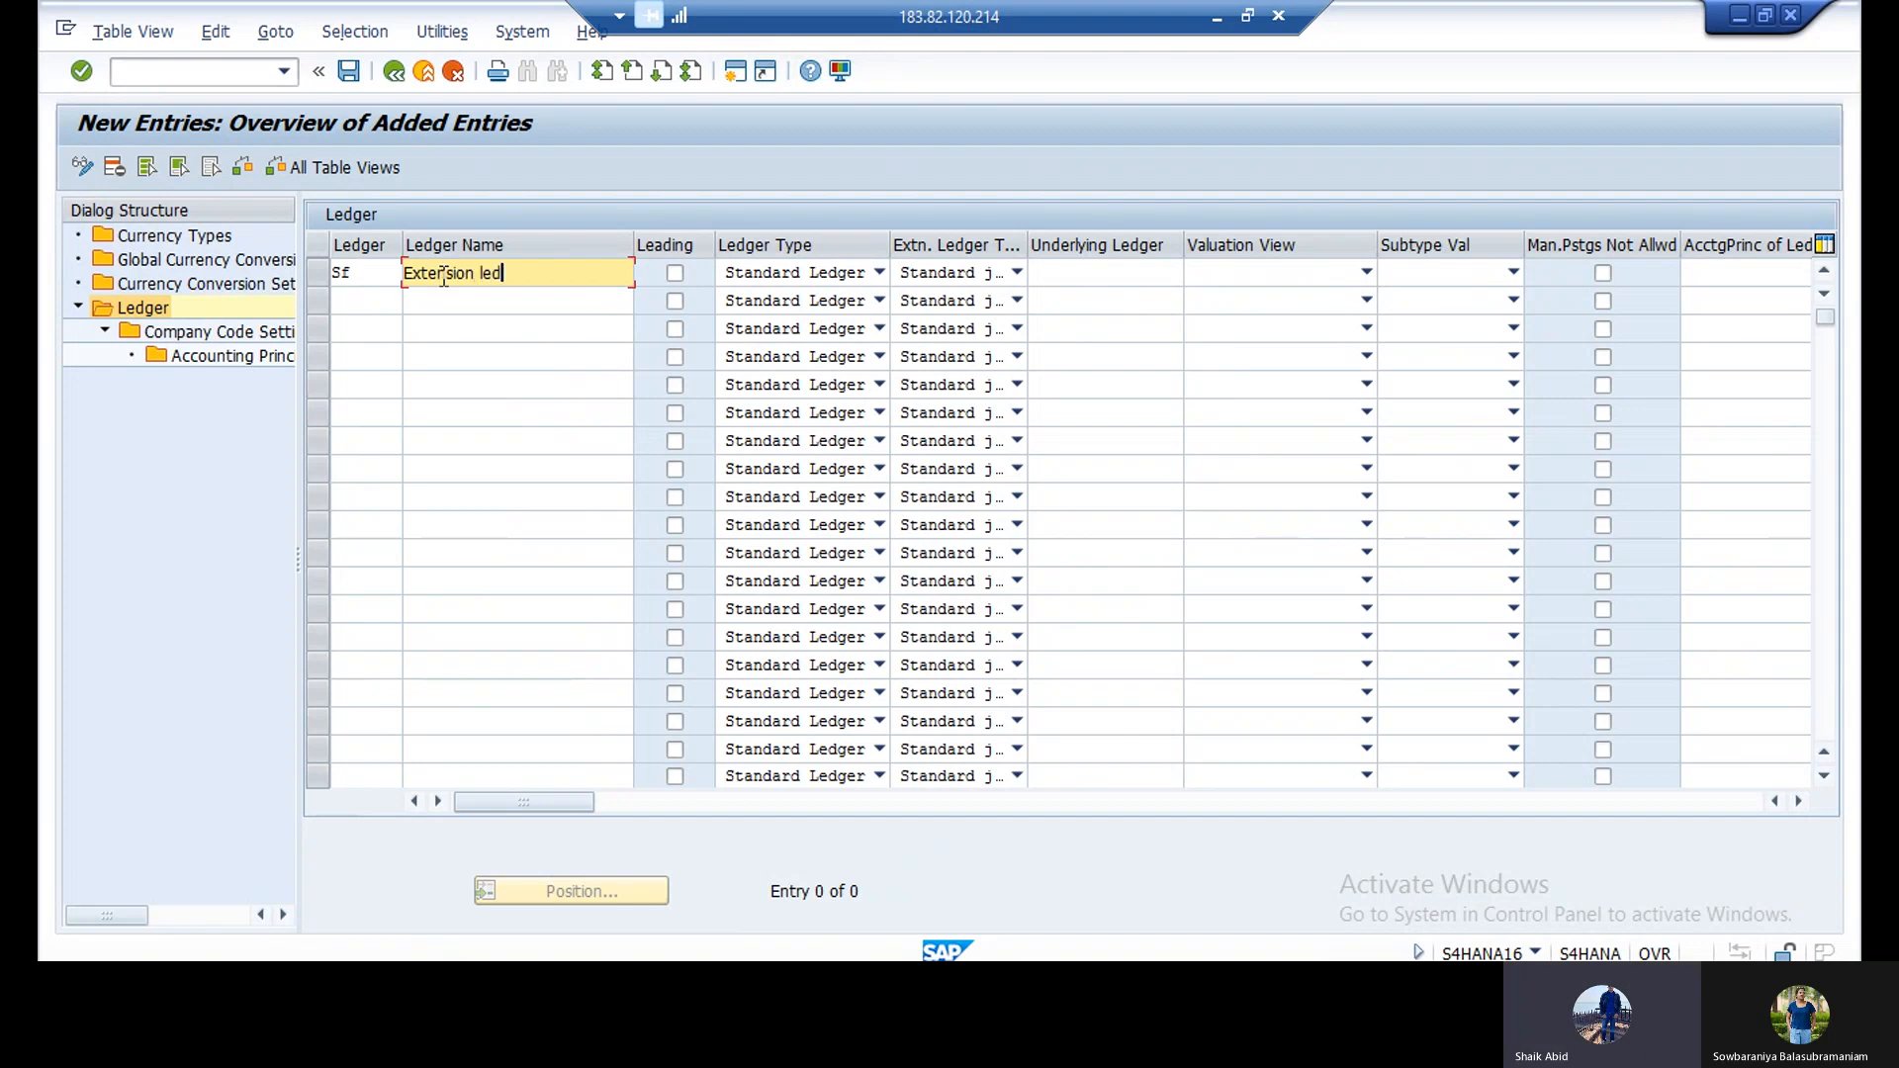
key("BackSpace")
key("BackSpace")
key("BackSpace")
key("BackSpace")
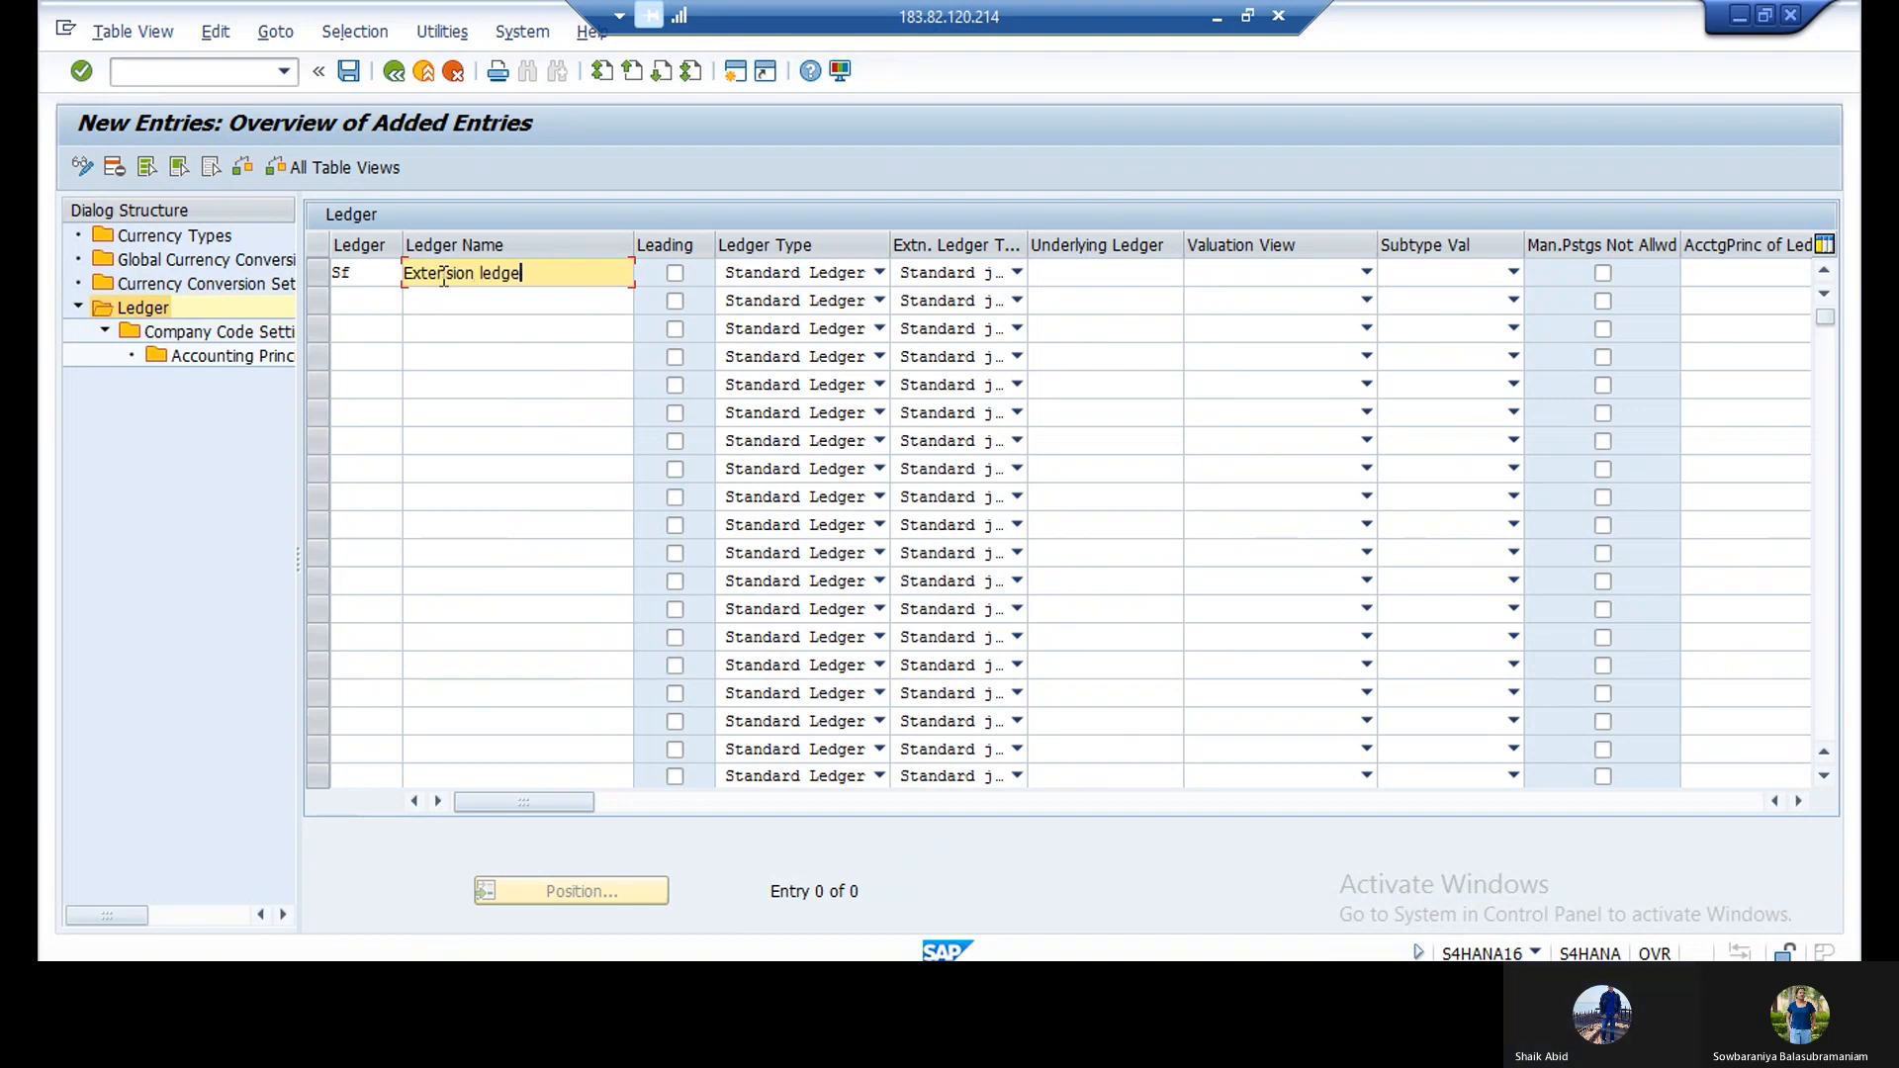
type("er for Soft")
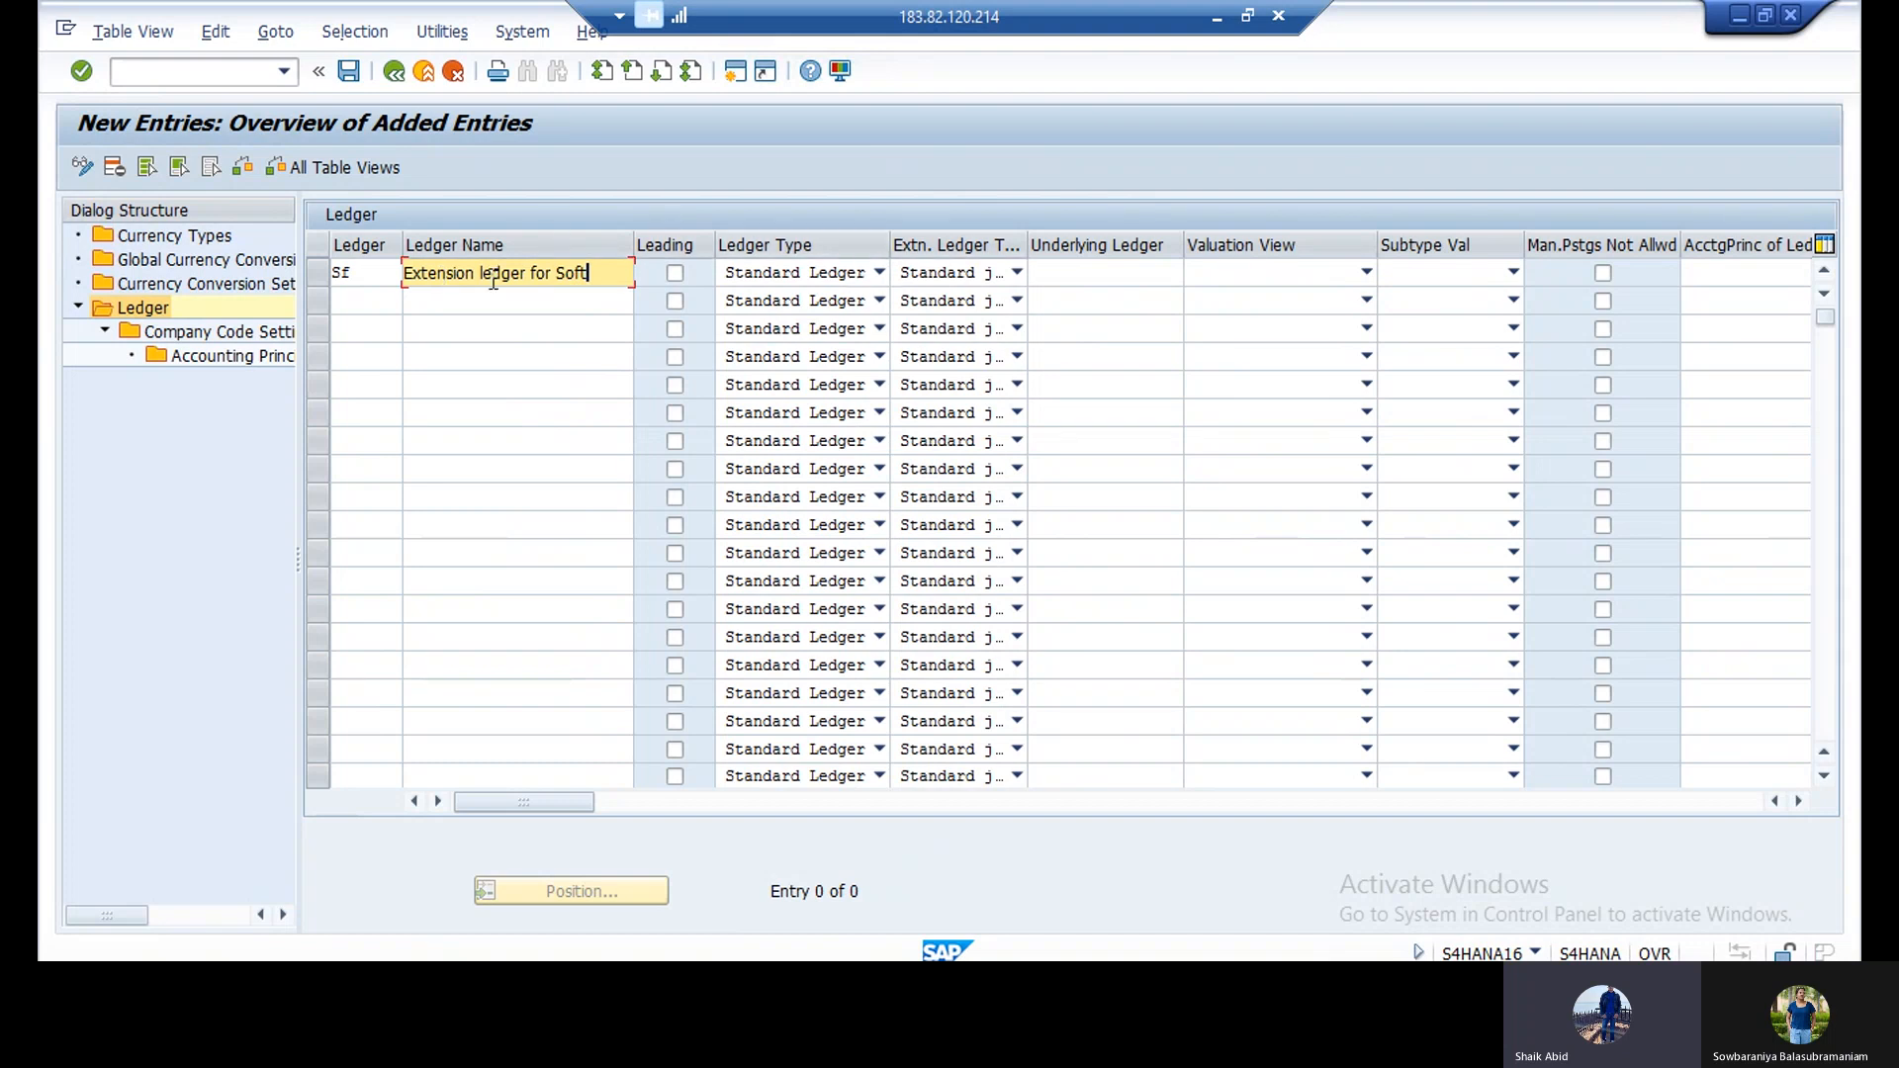
left_click(769, 282)
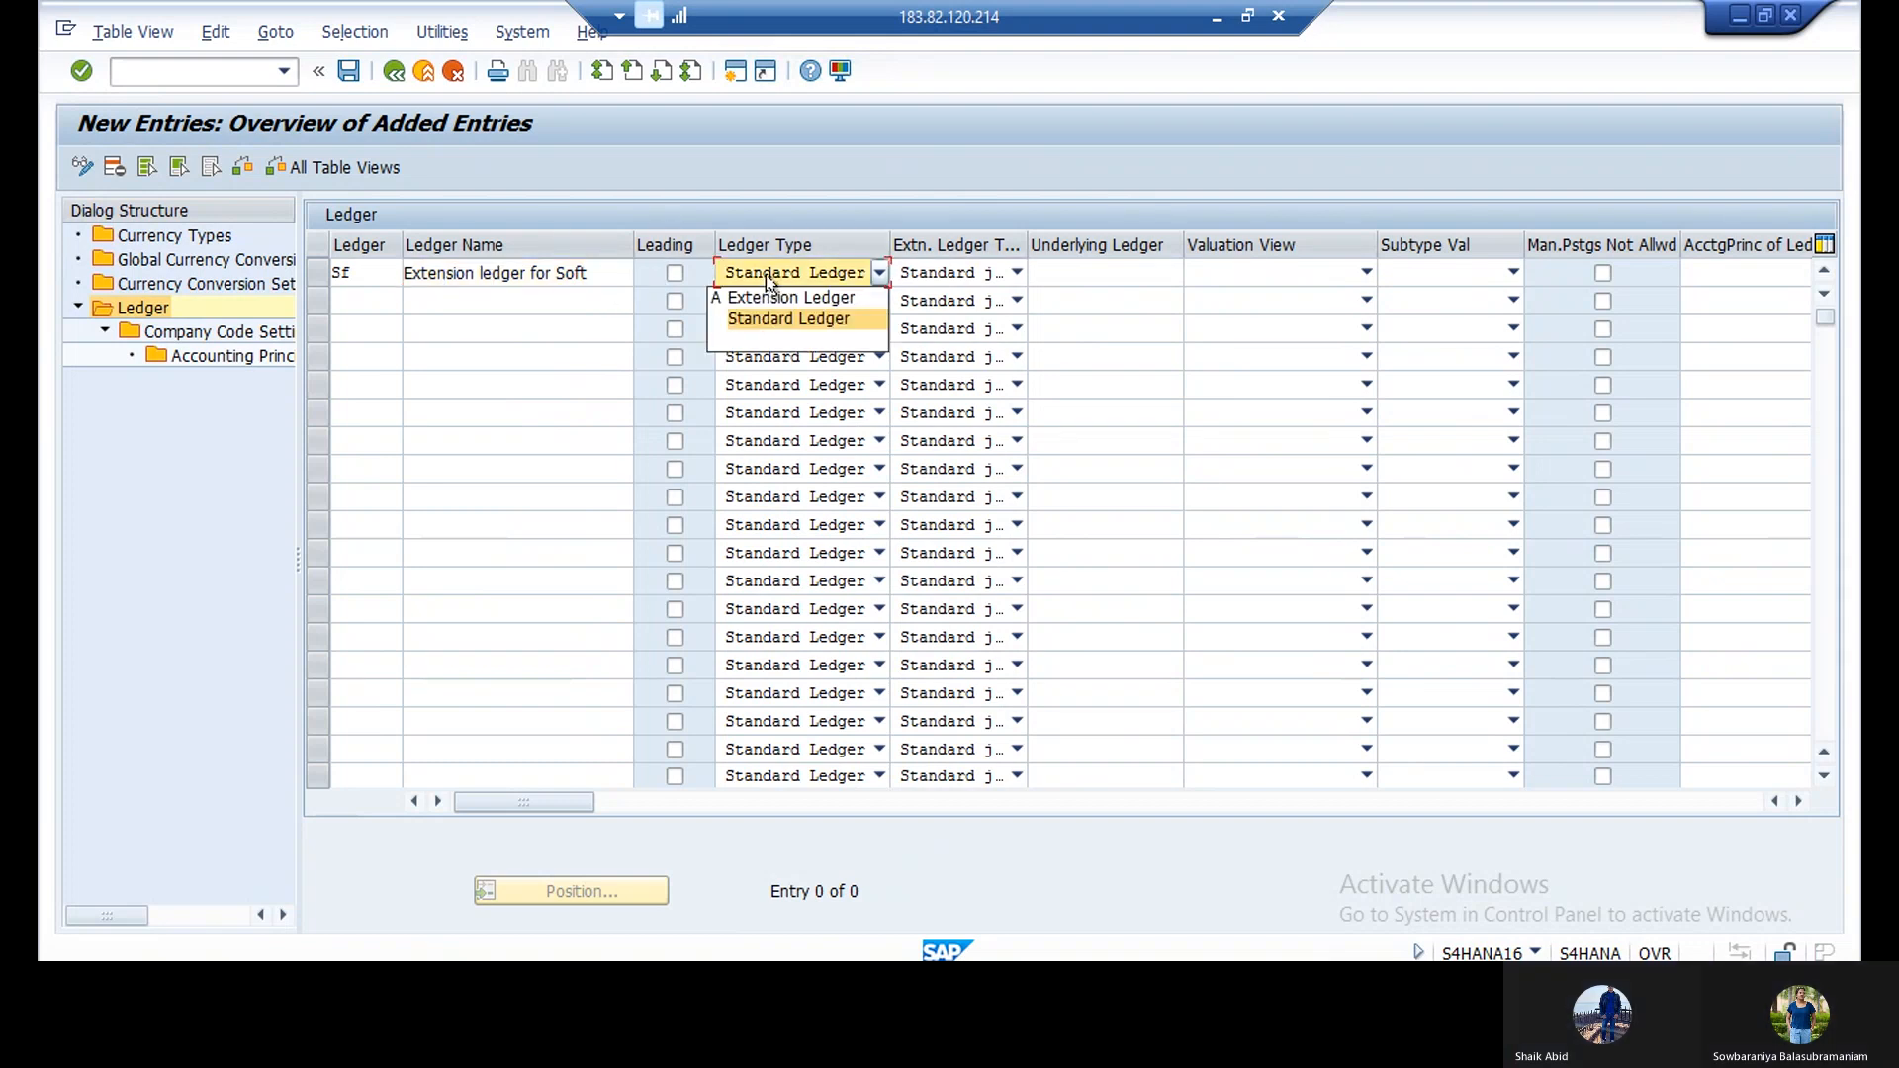
left_click(774, 307)
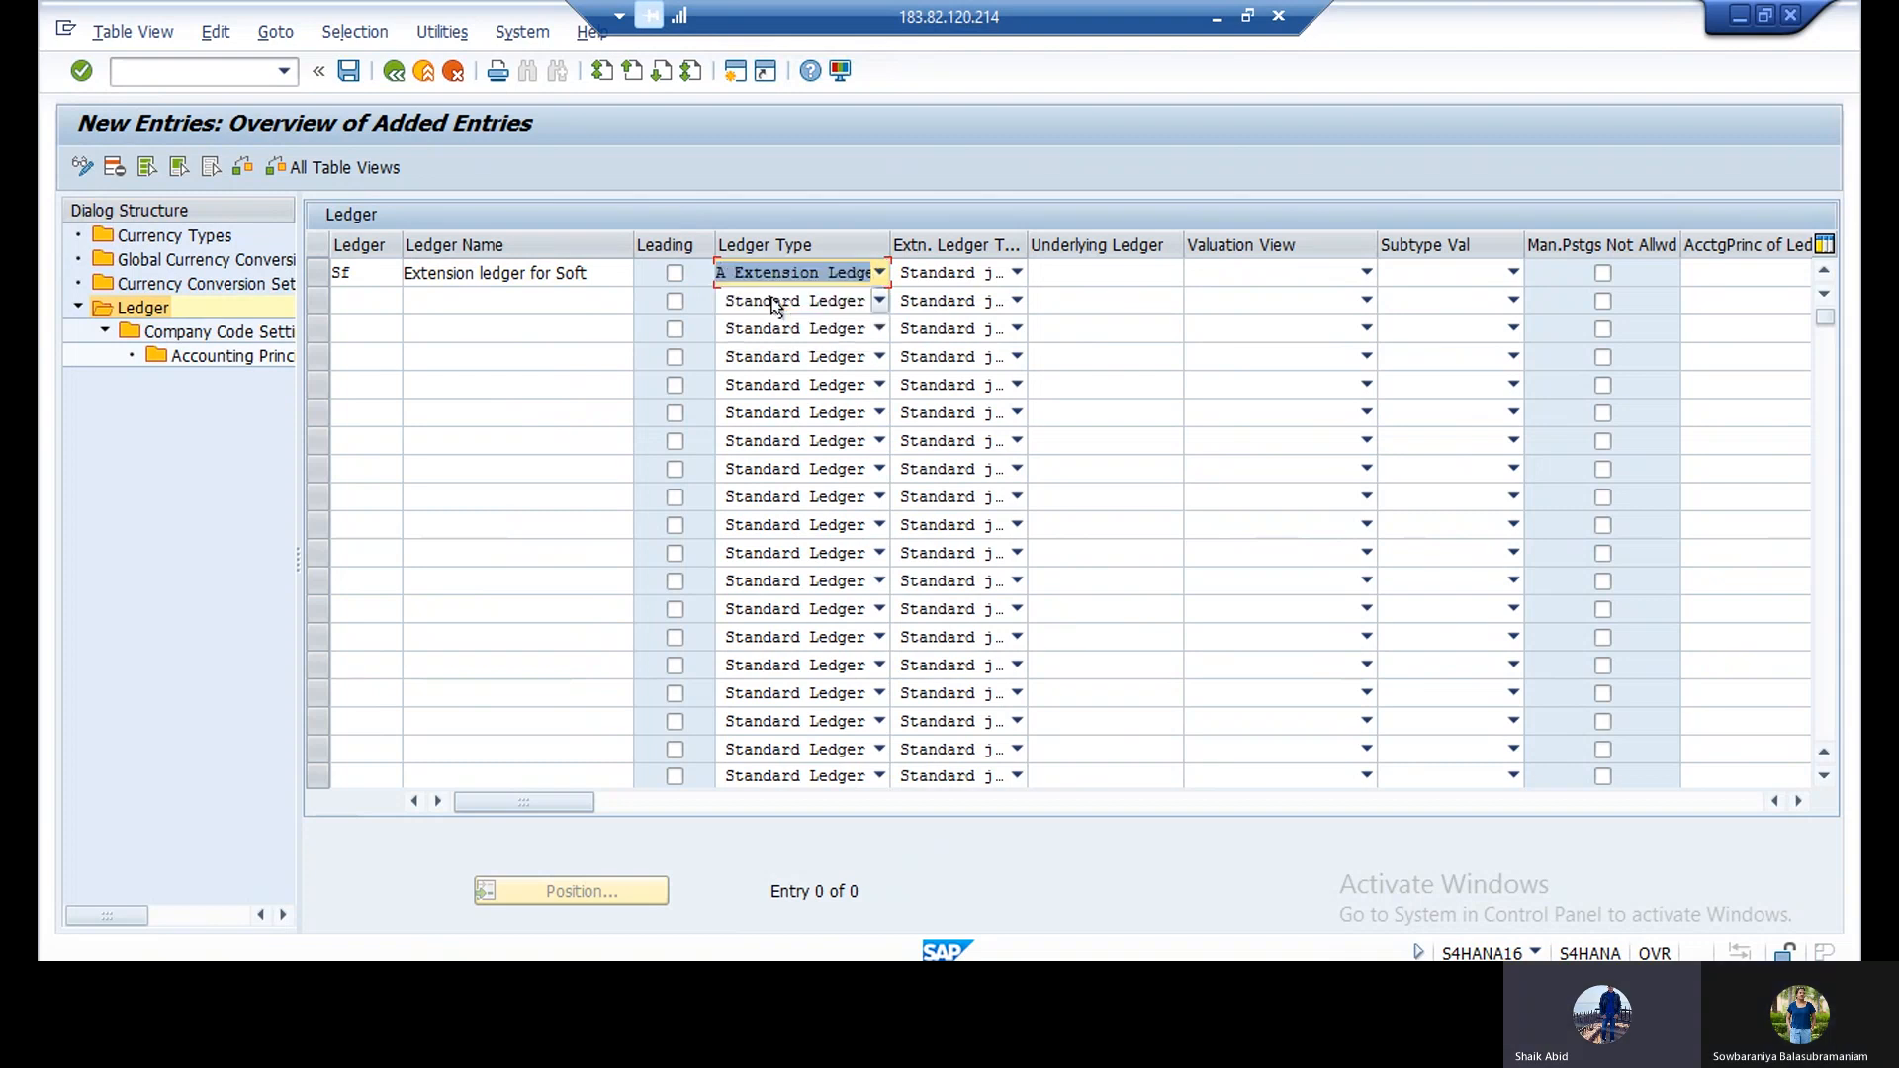
left_click(1044, 270)
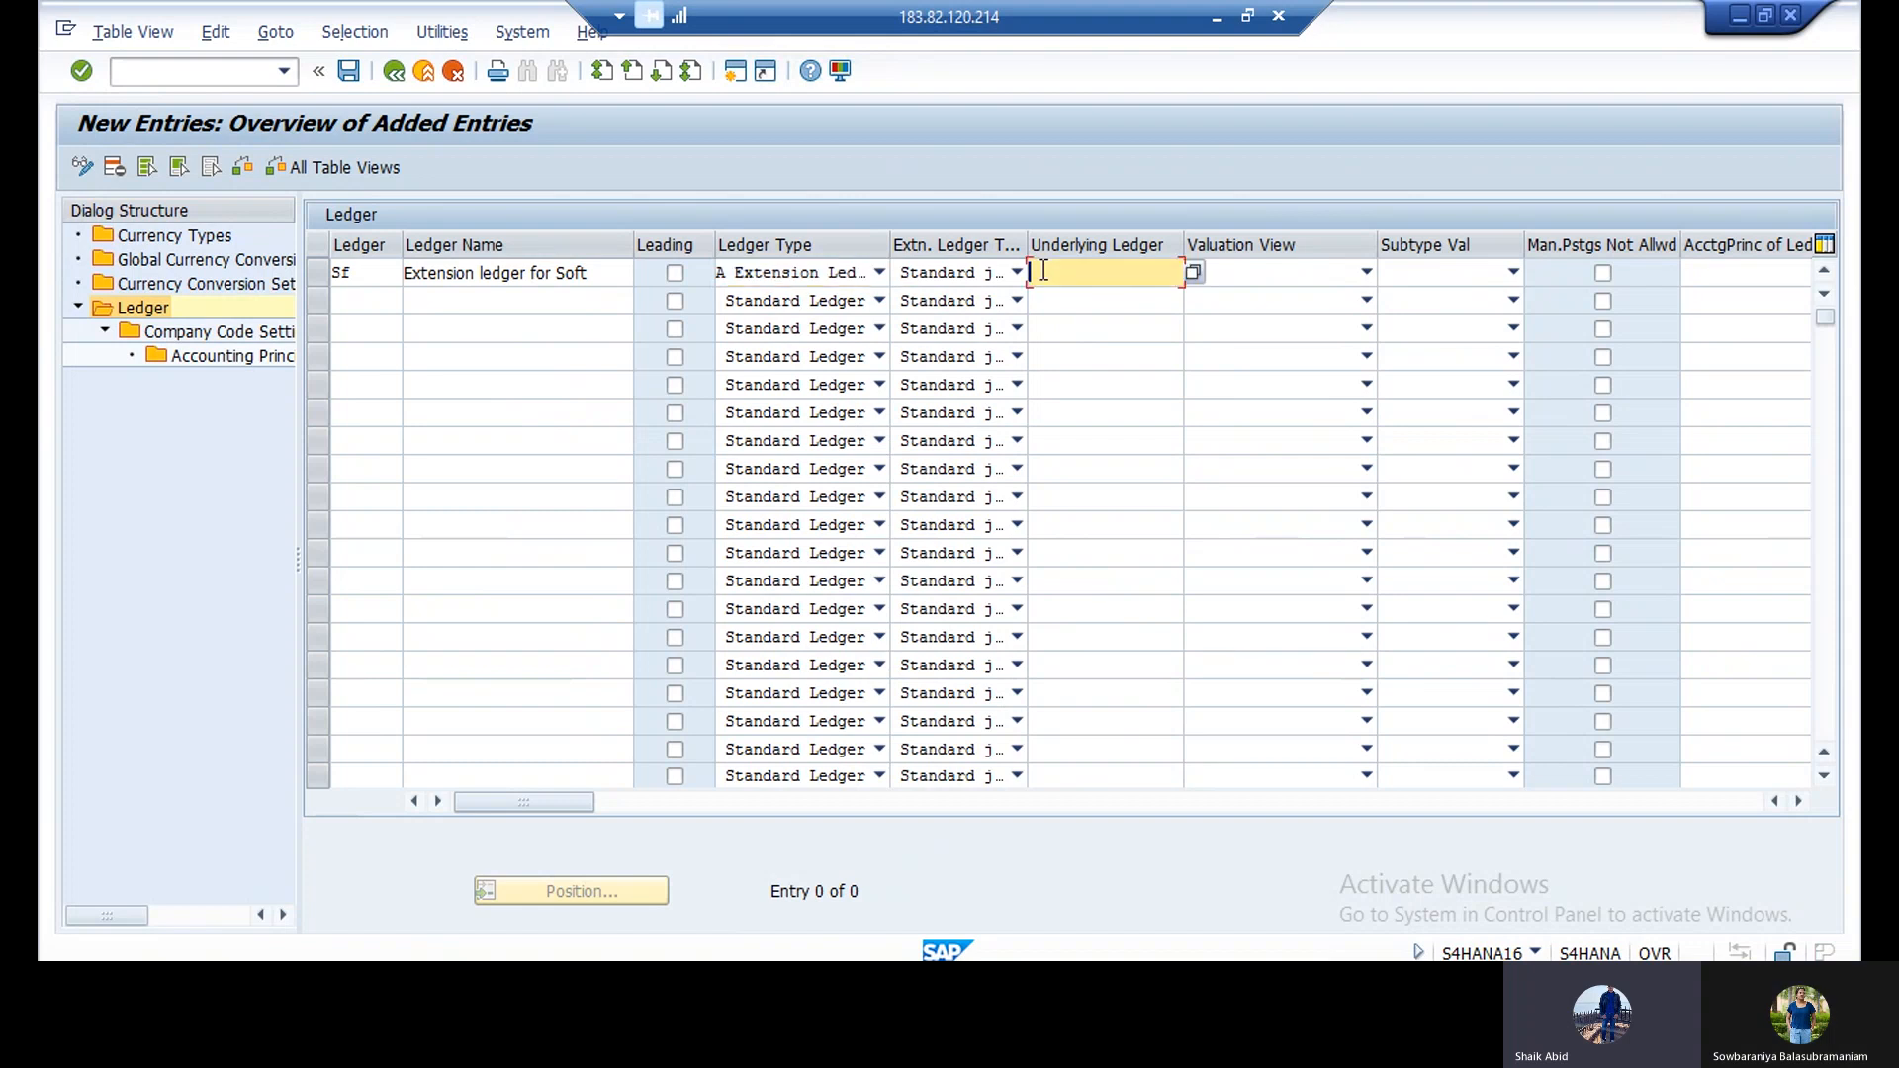
left_click(1191, 271)
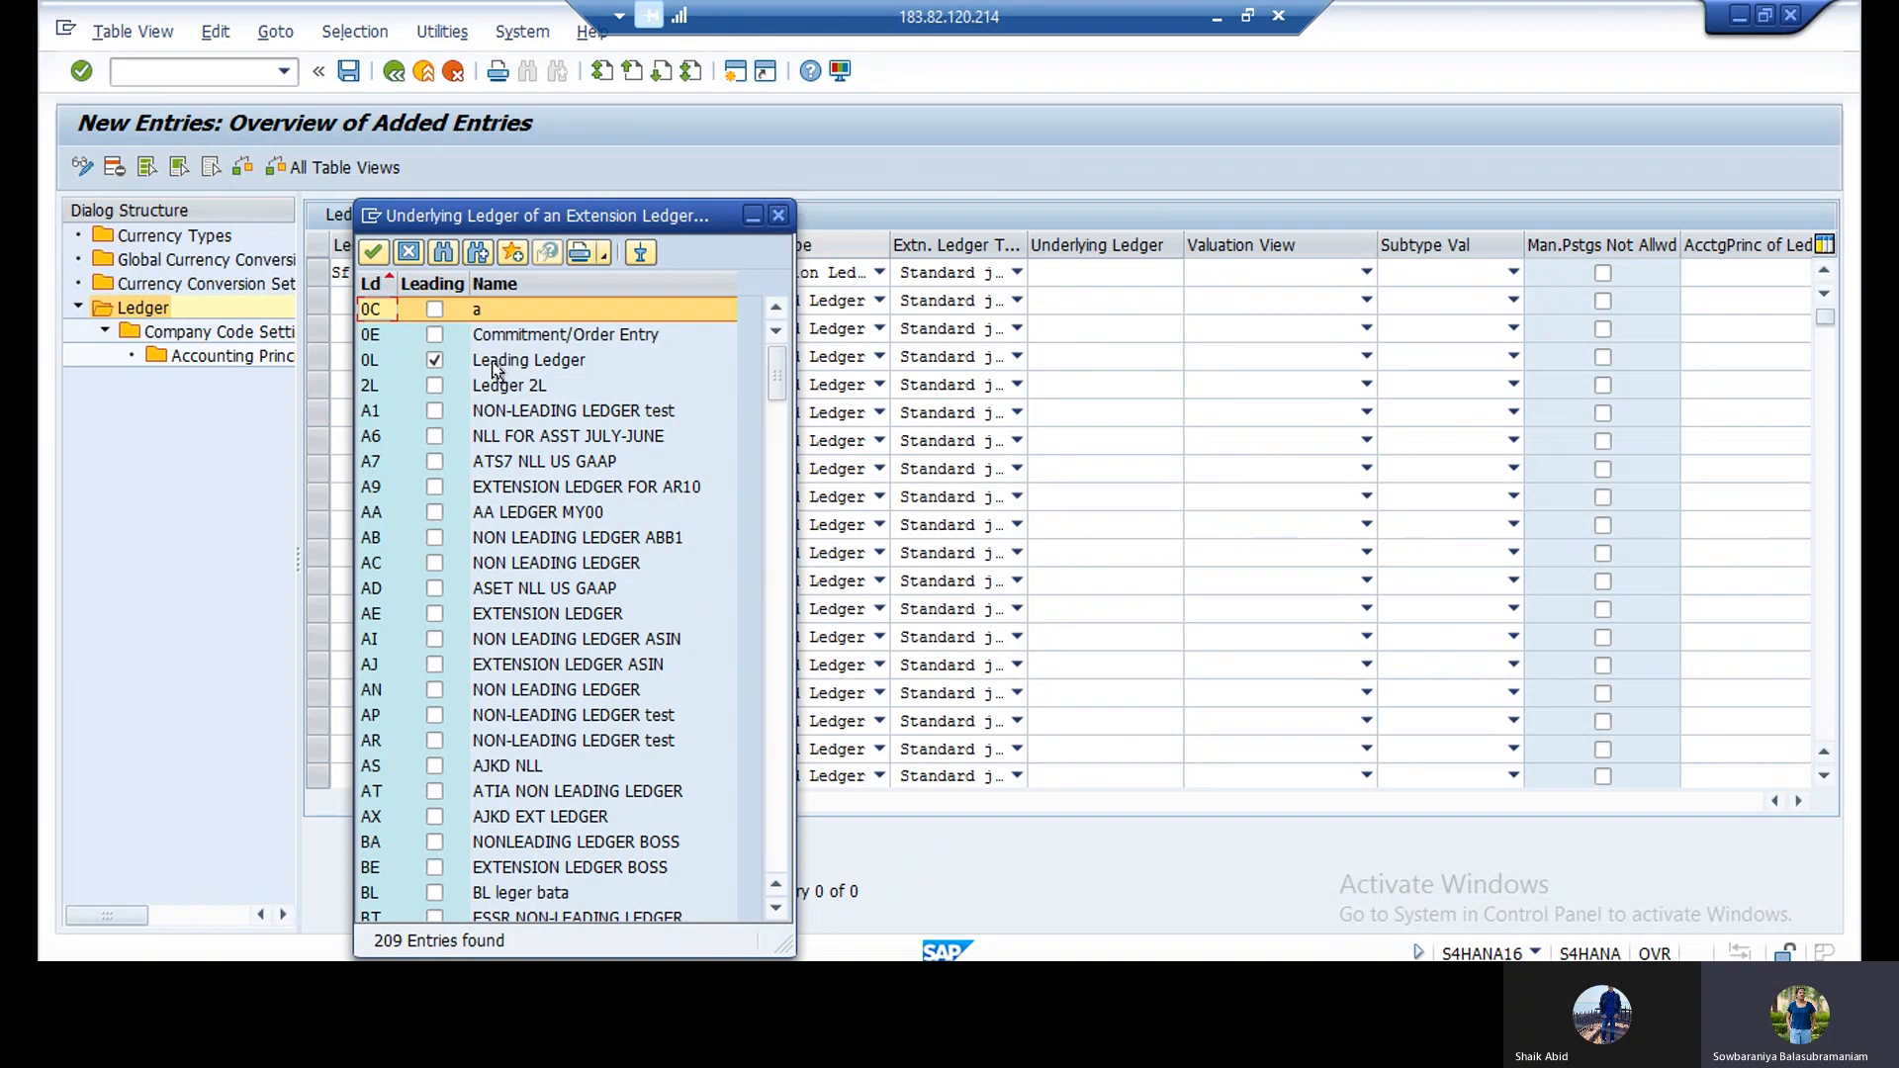
left_click(372, 255)
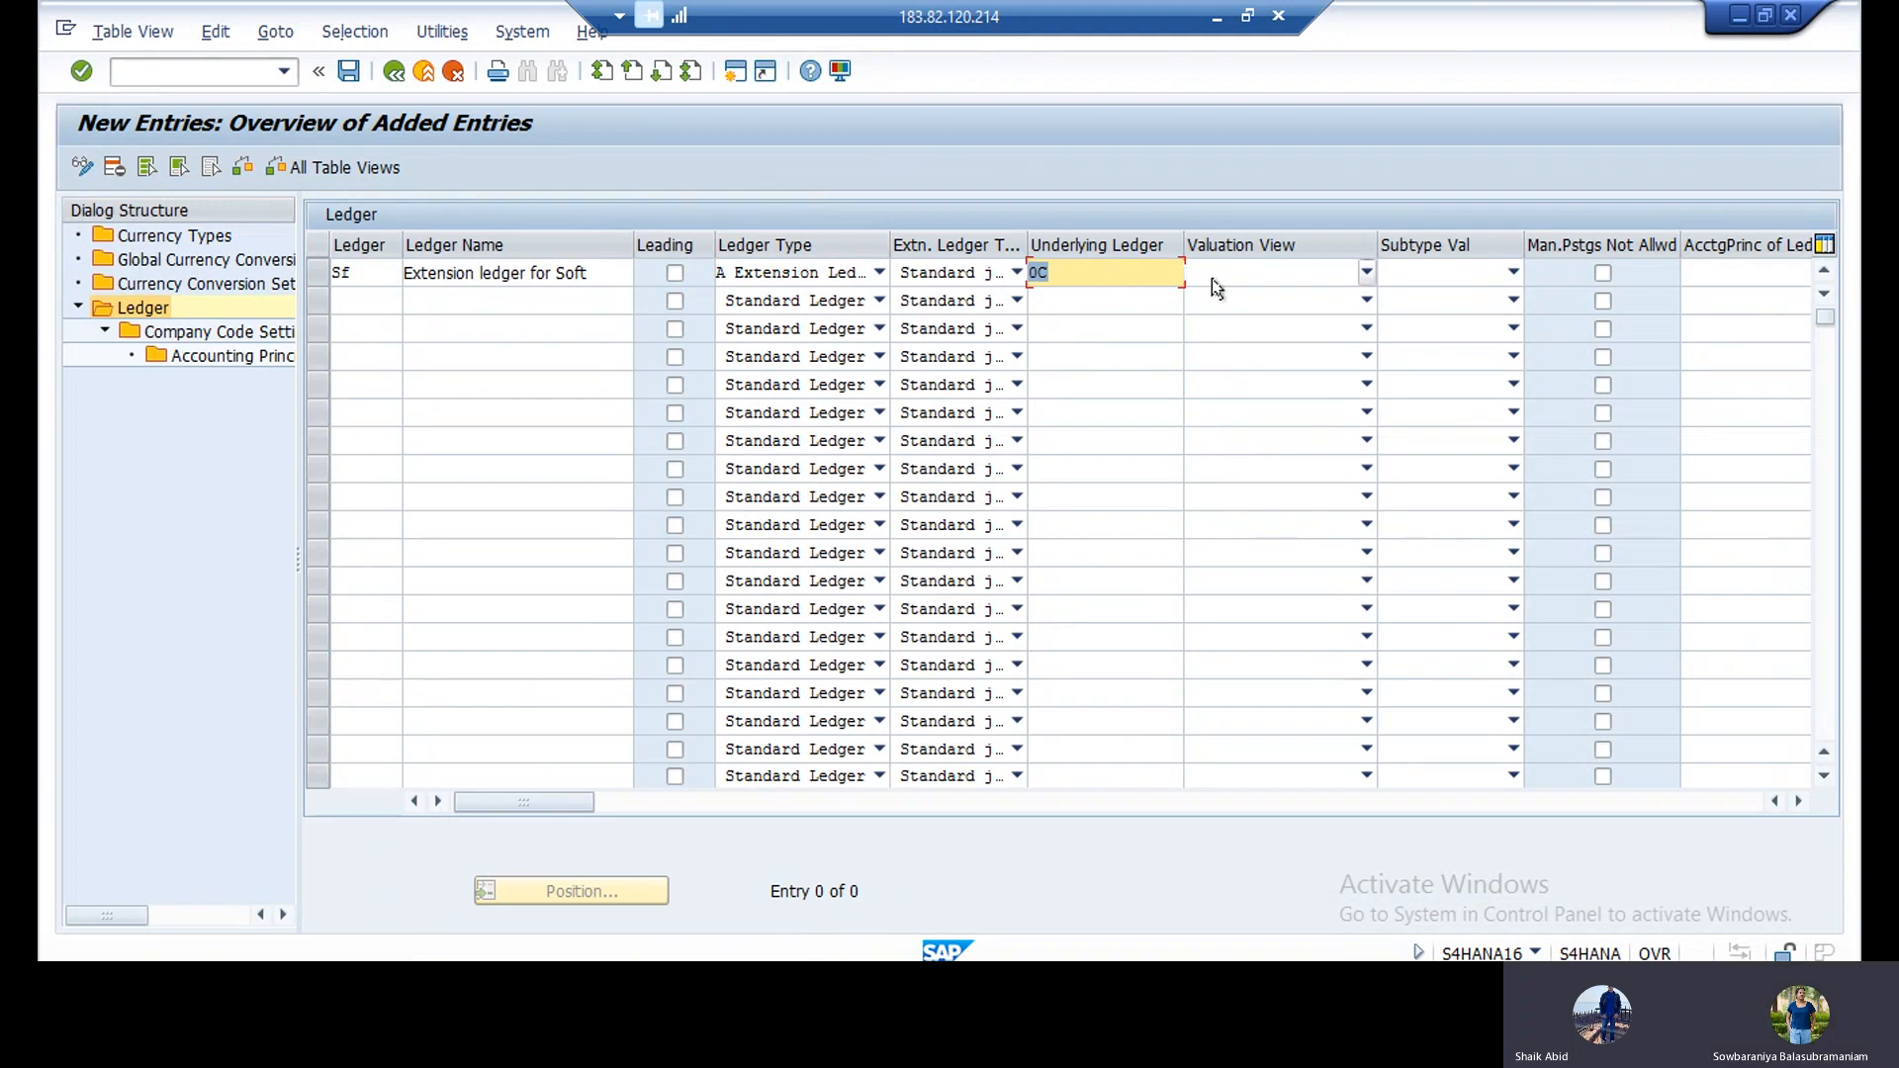
Assign the leading ledger 0L as the underlying ledger of the new SF entry.
left_click(1116, 283)
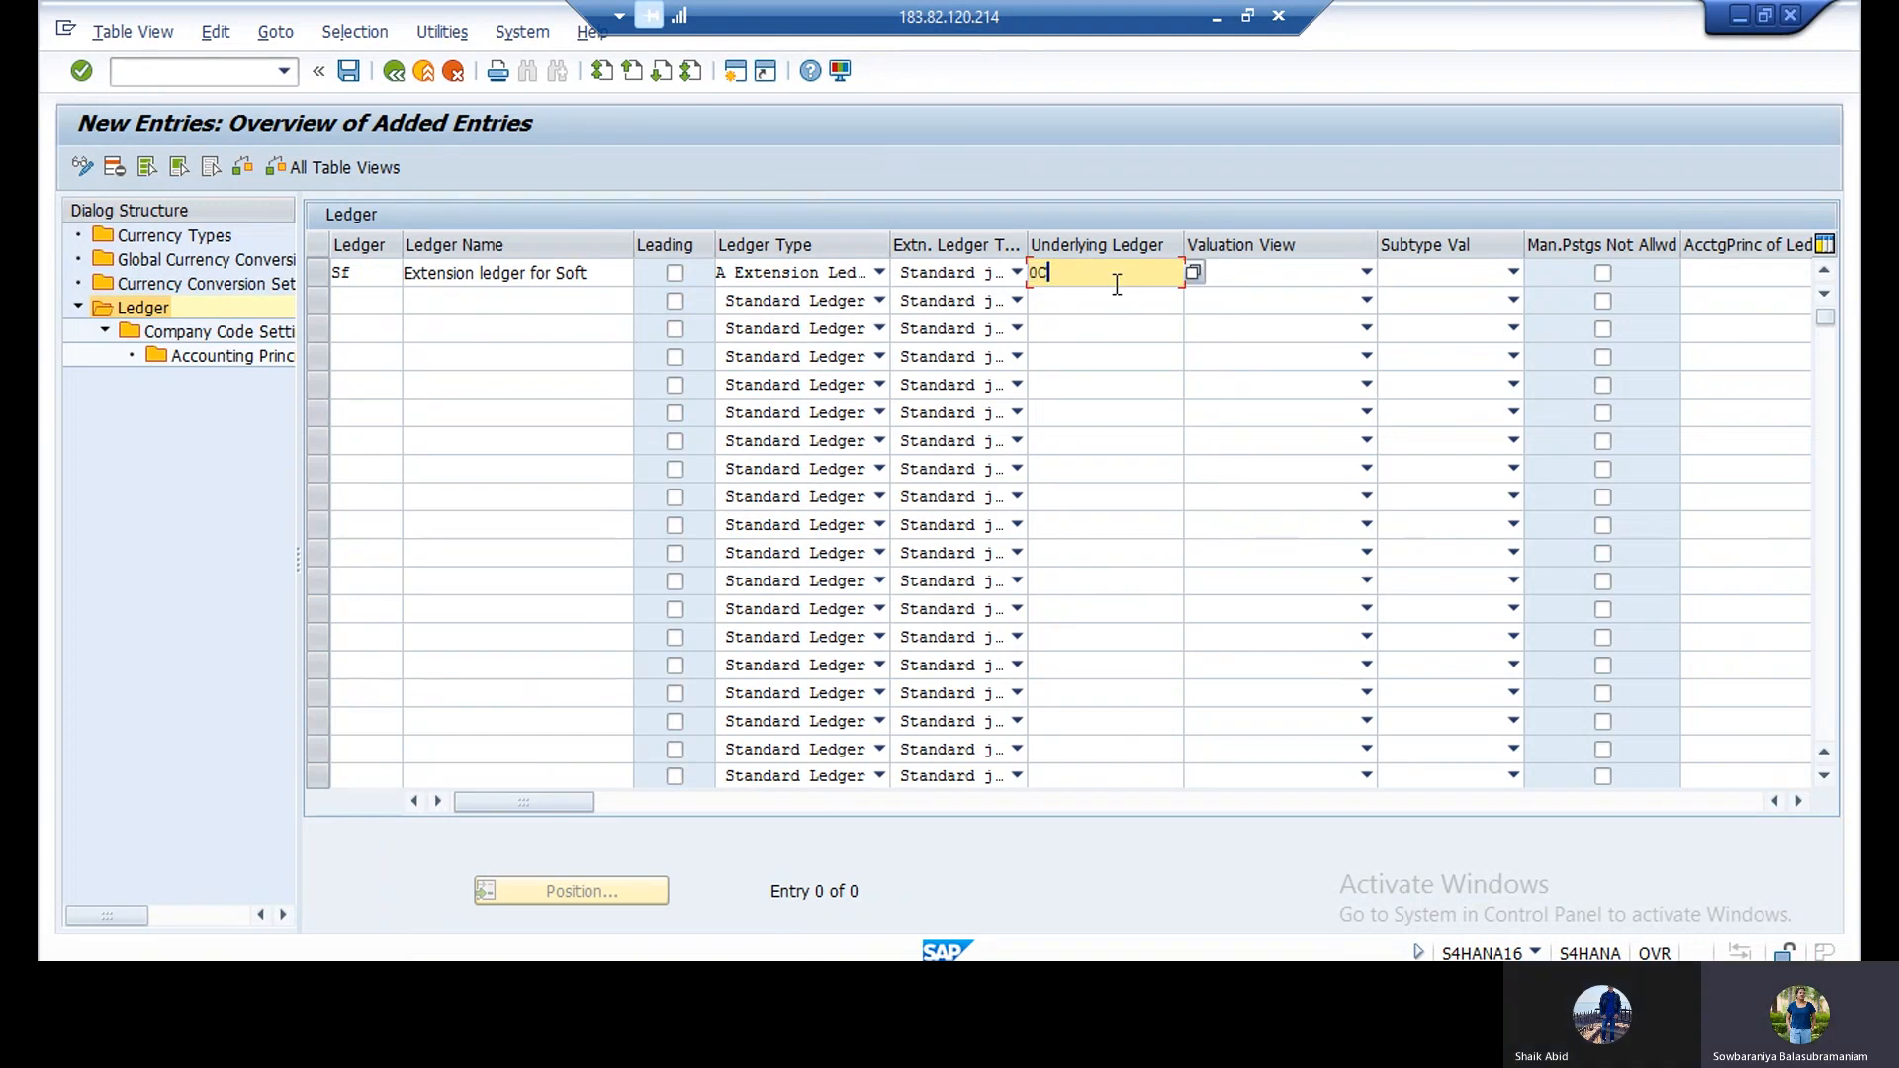
left_click(1190, 273)
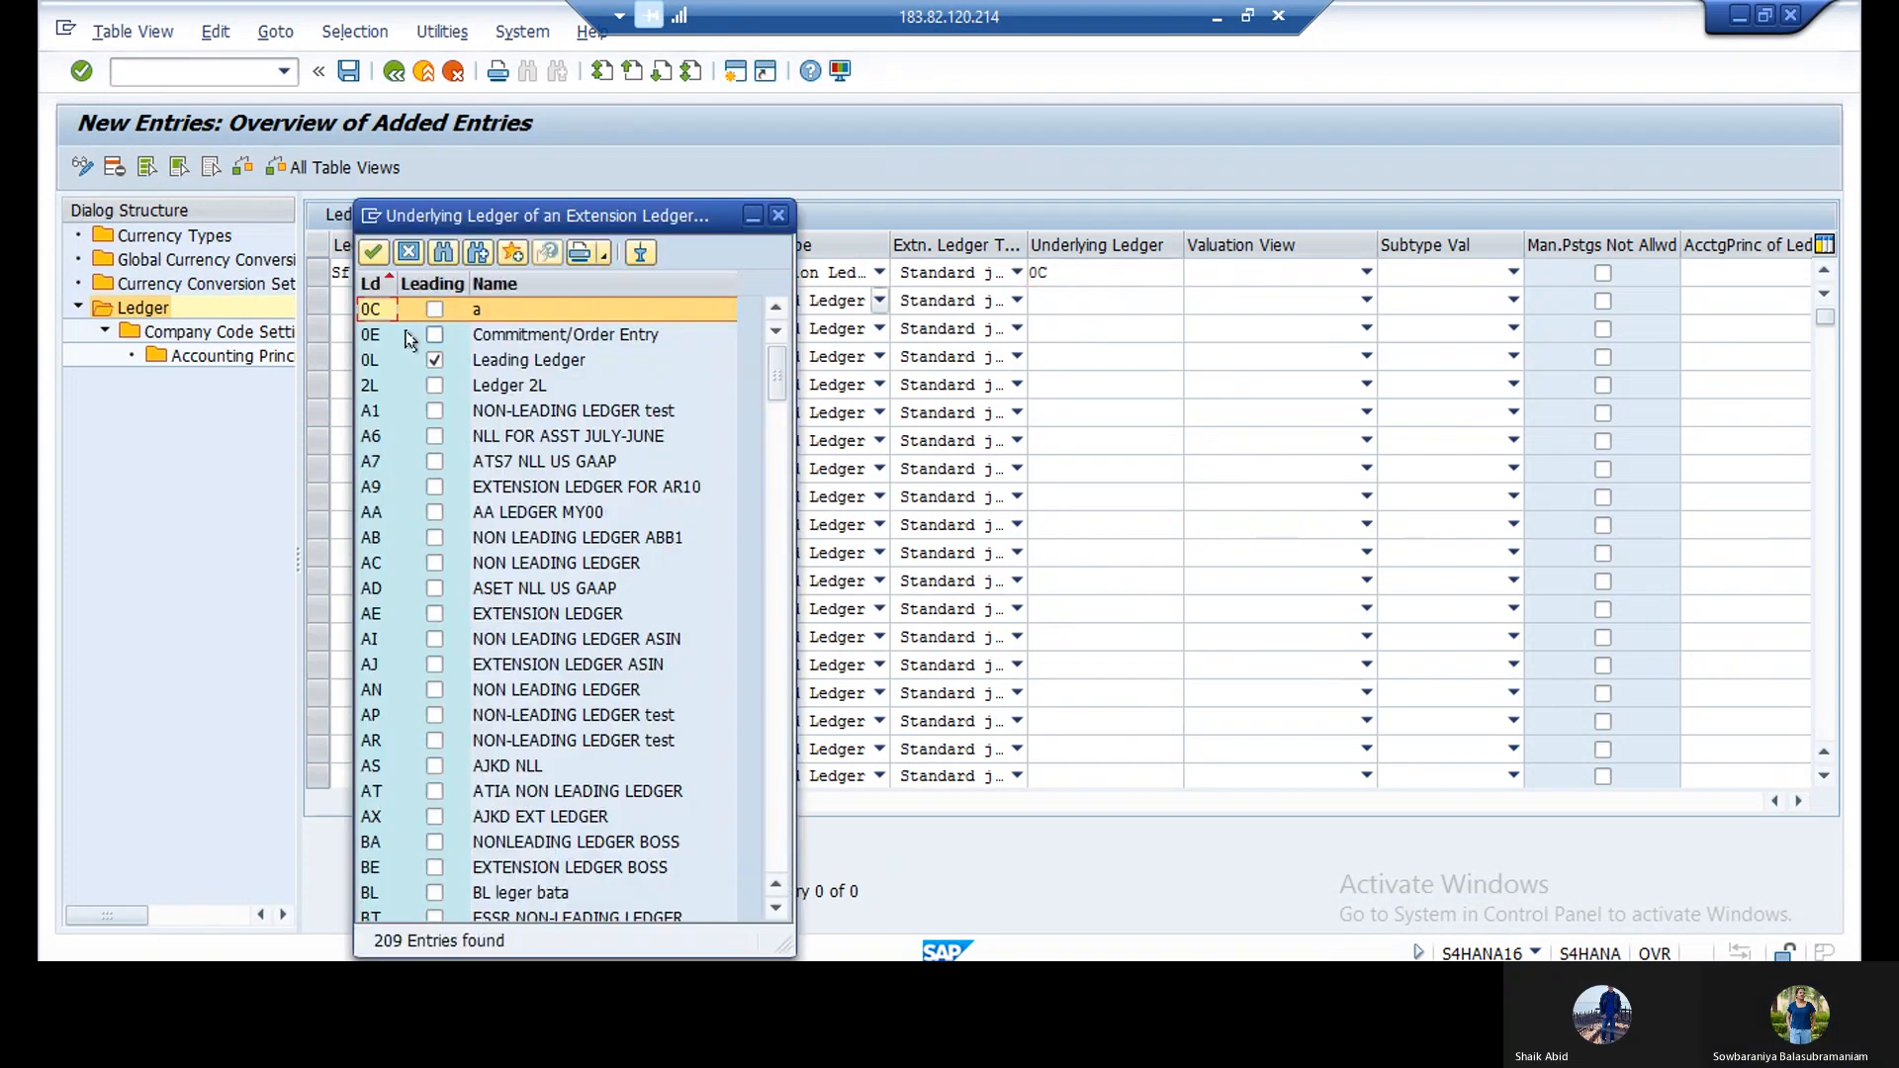
left_click(376, 362)
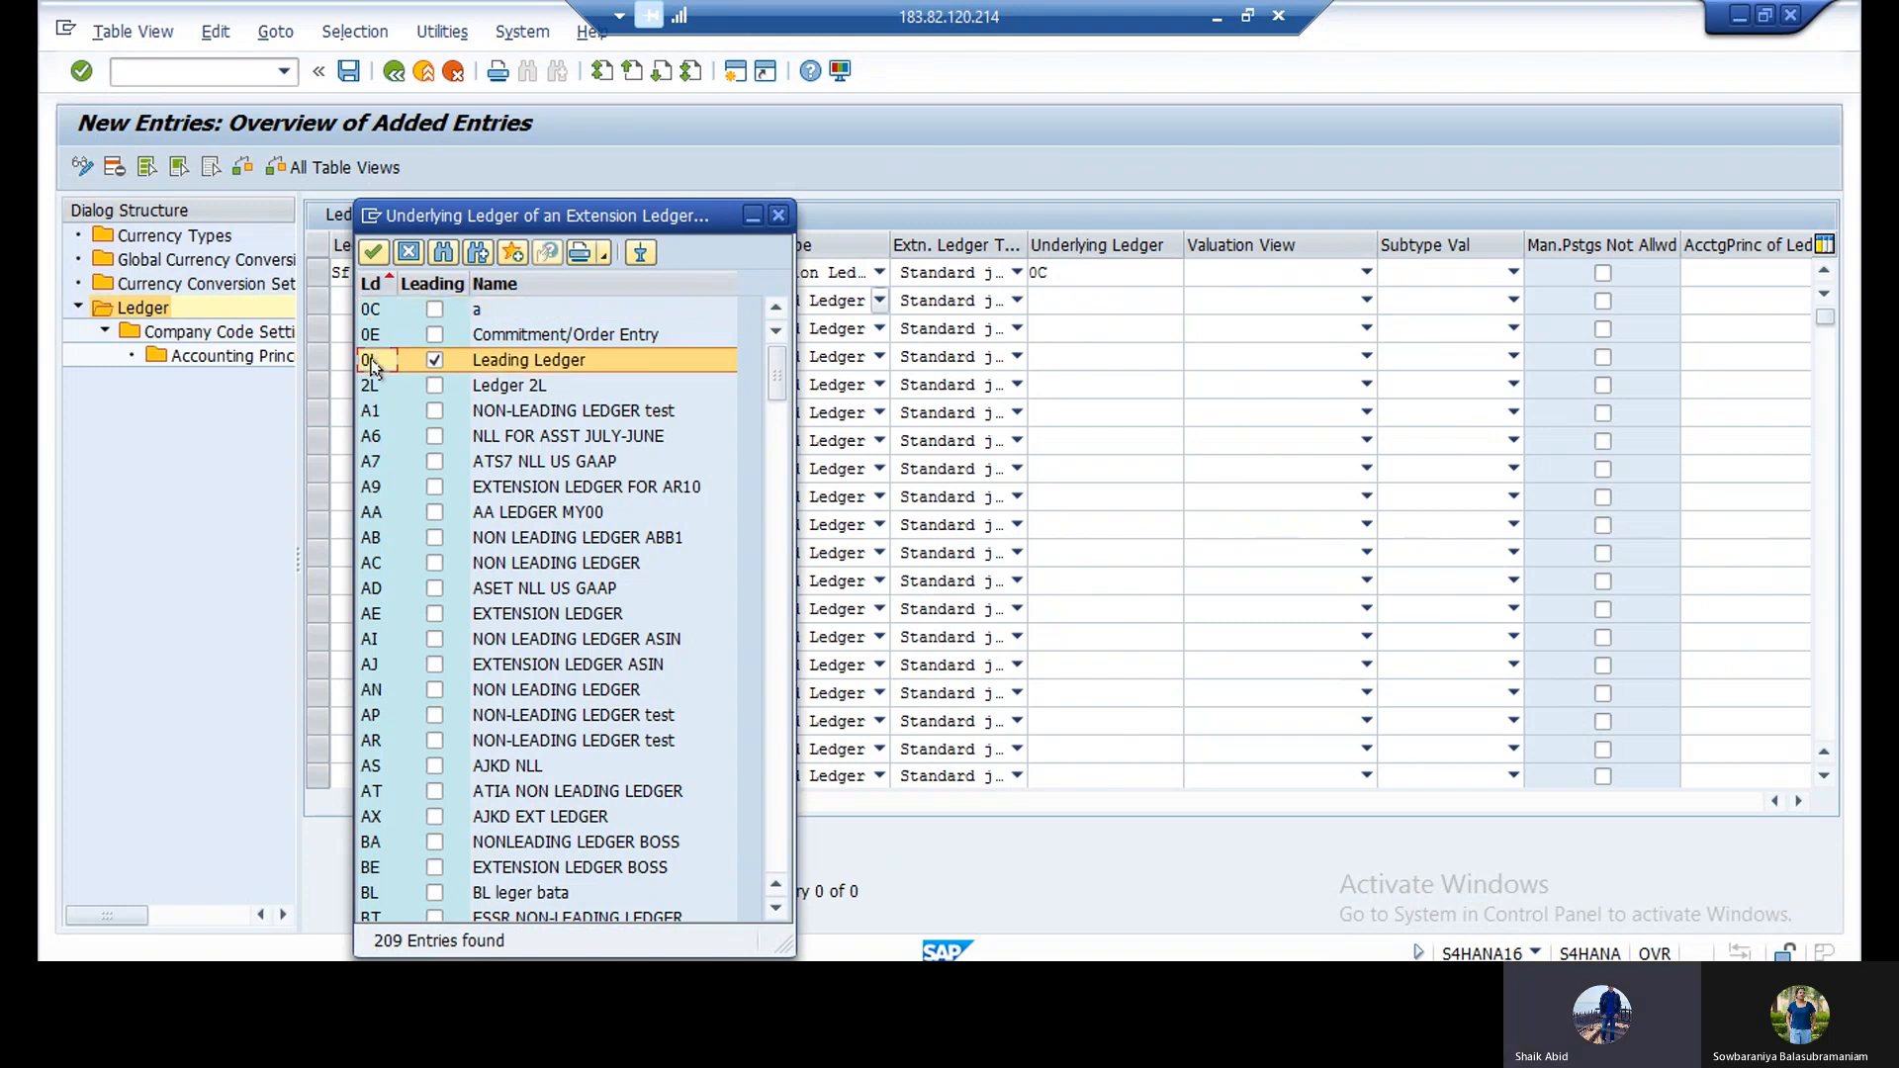
left_click(373, 254)
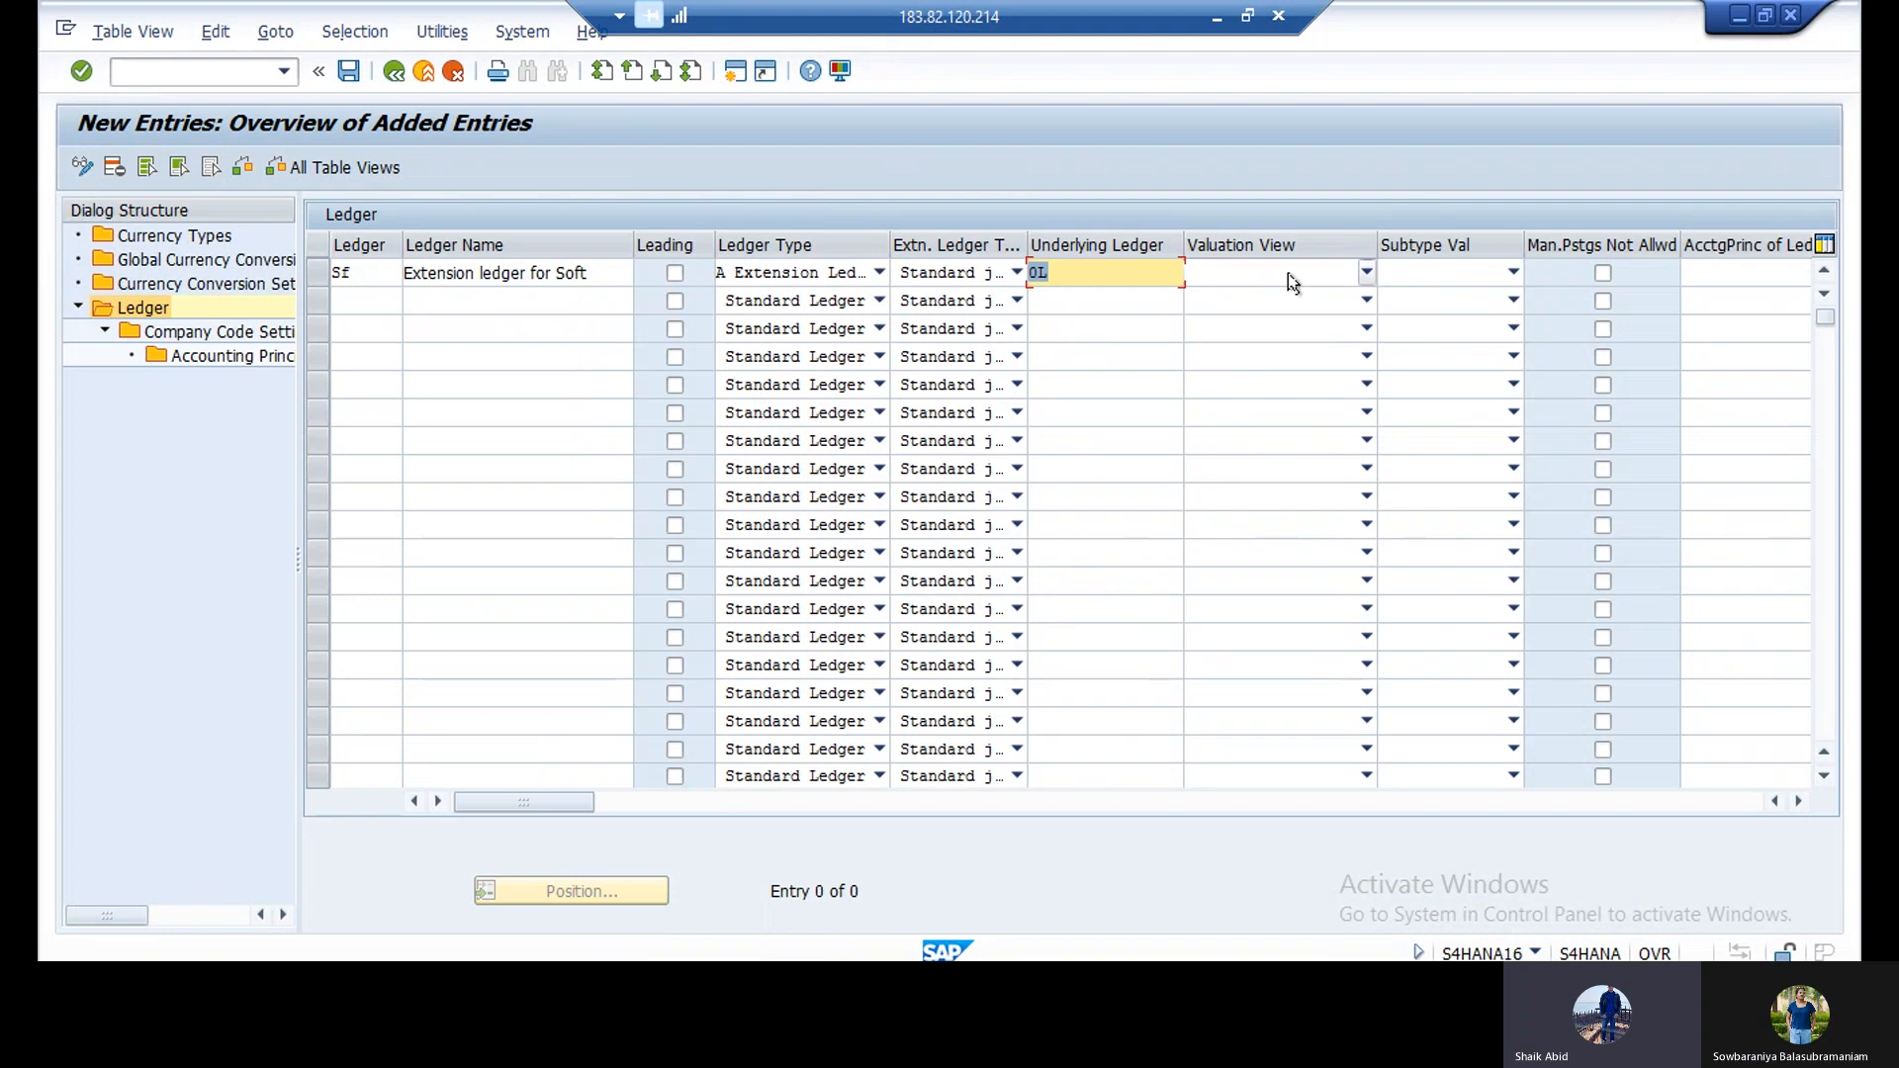
Leave the valuation view and subtype empty, validate the new SF ledger entry and save it.
left_click(1365, 273)
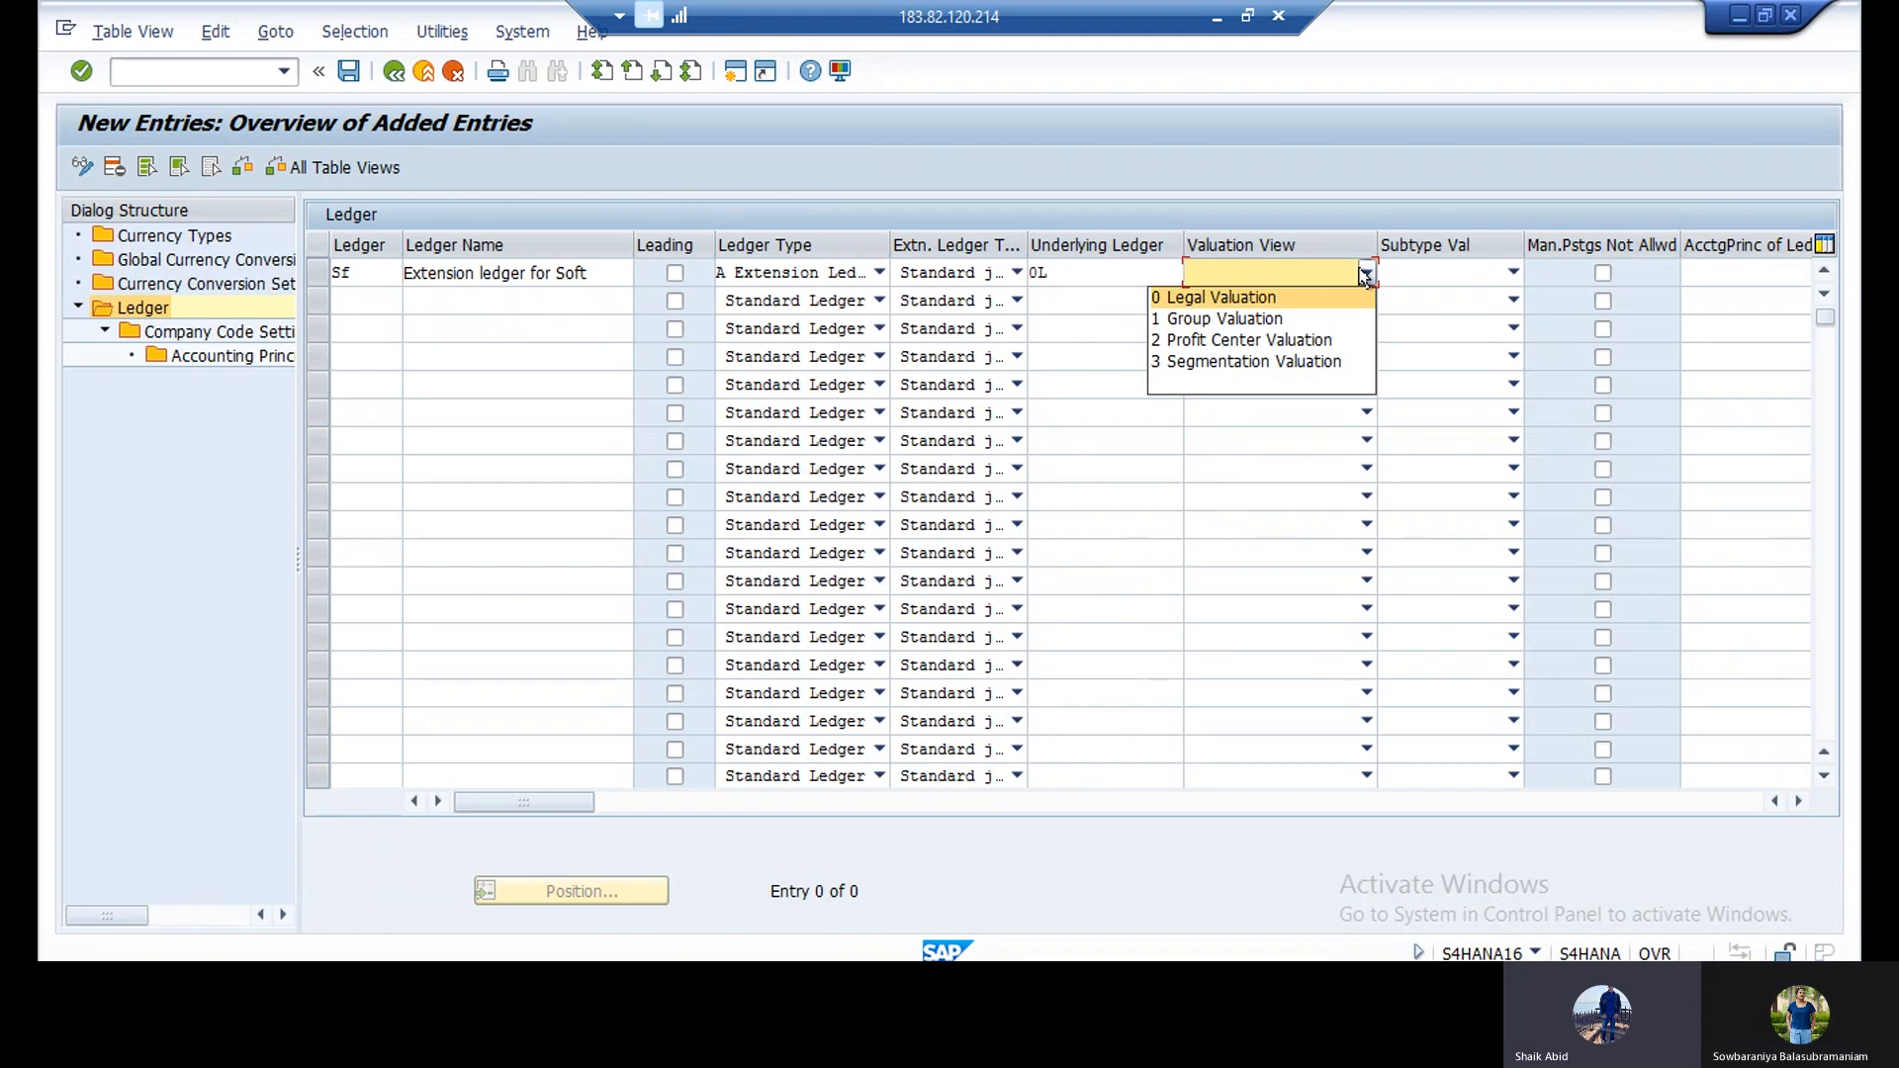
left_click(1513, 274)
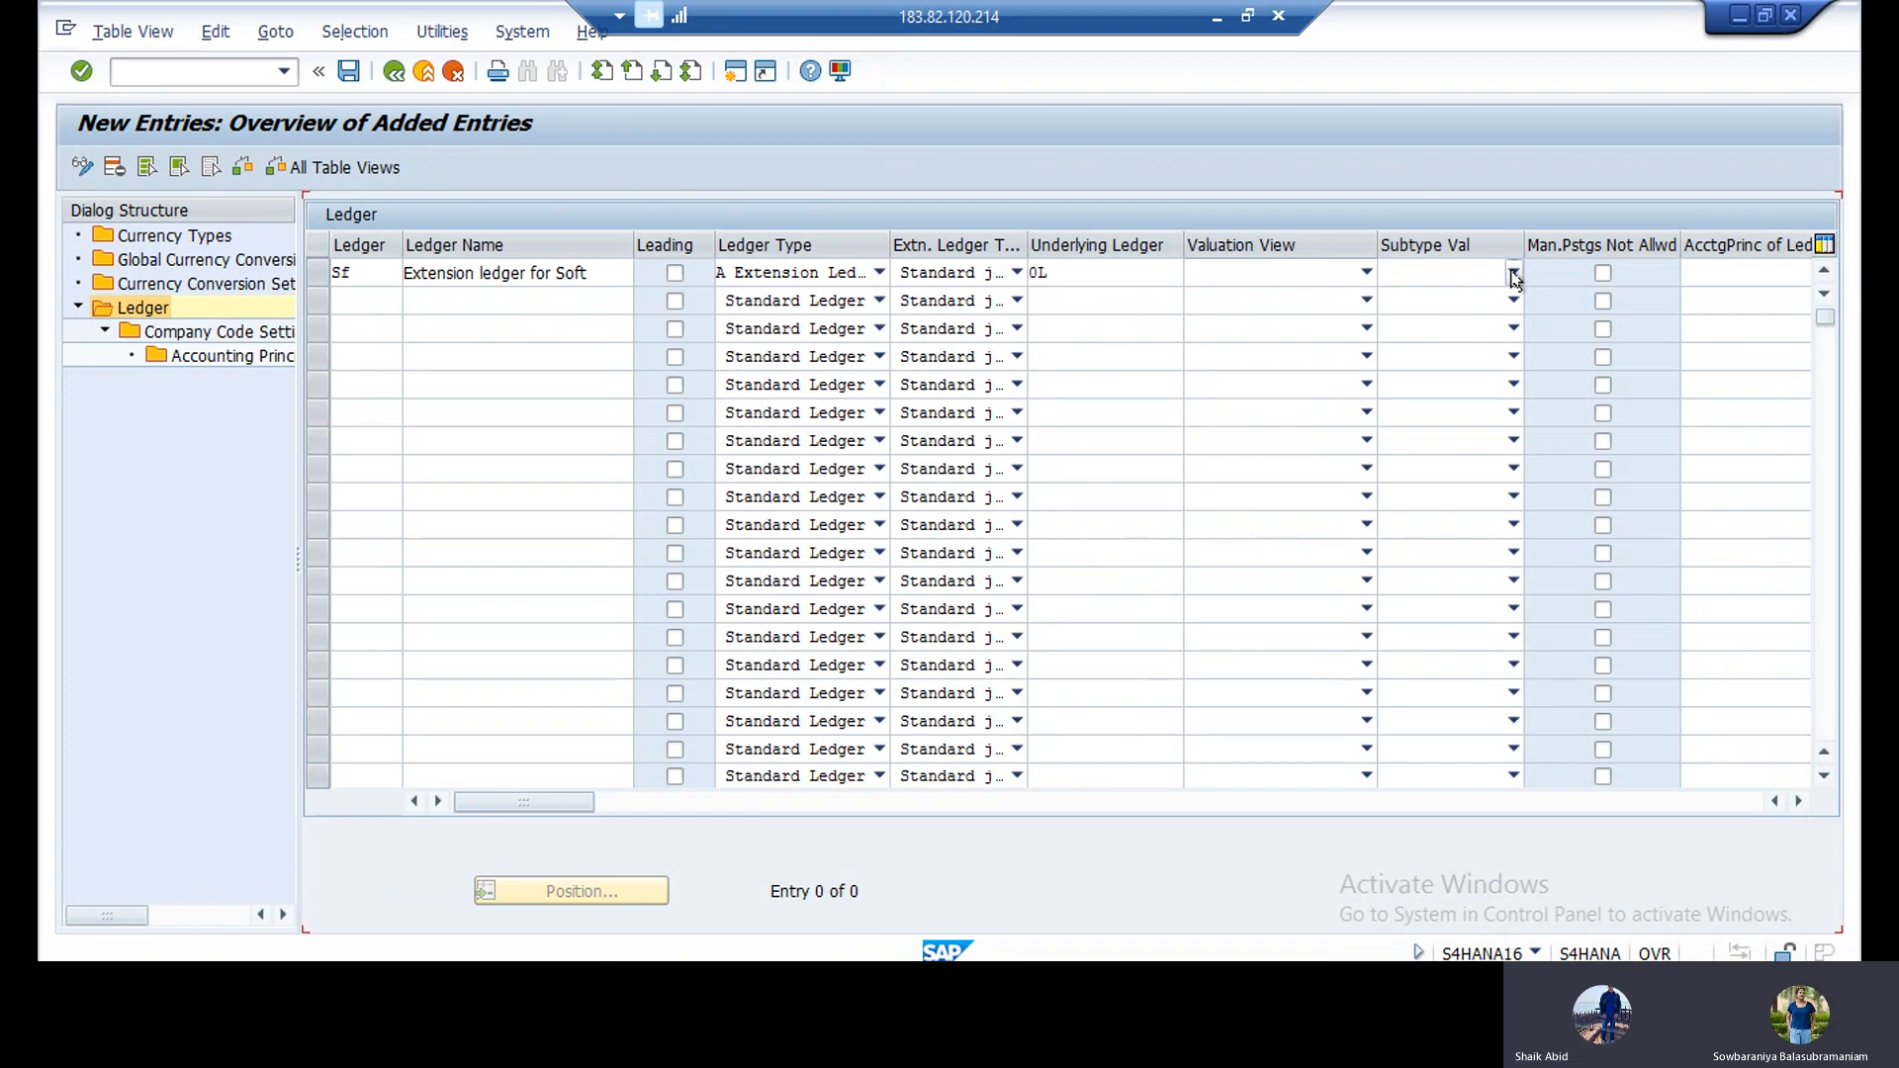
key("Return")
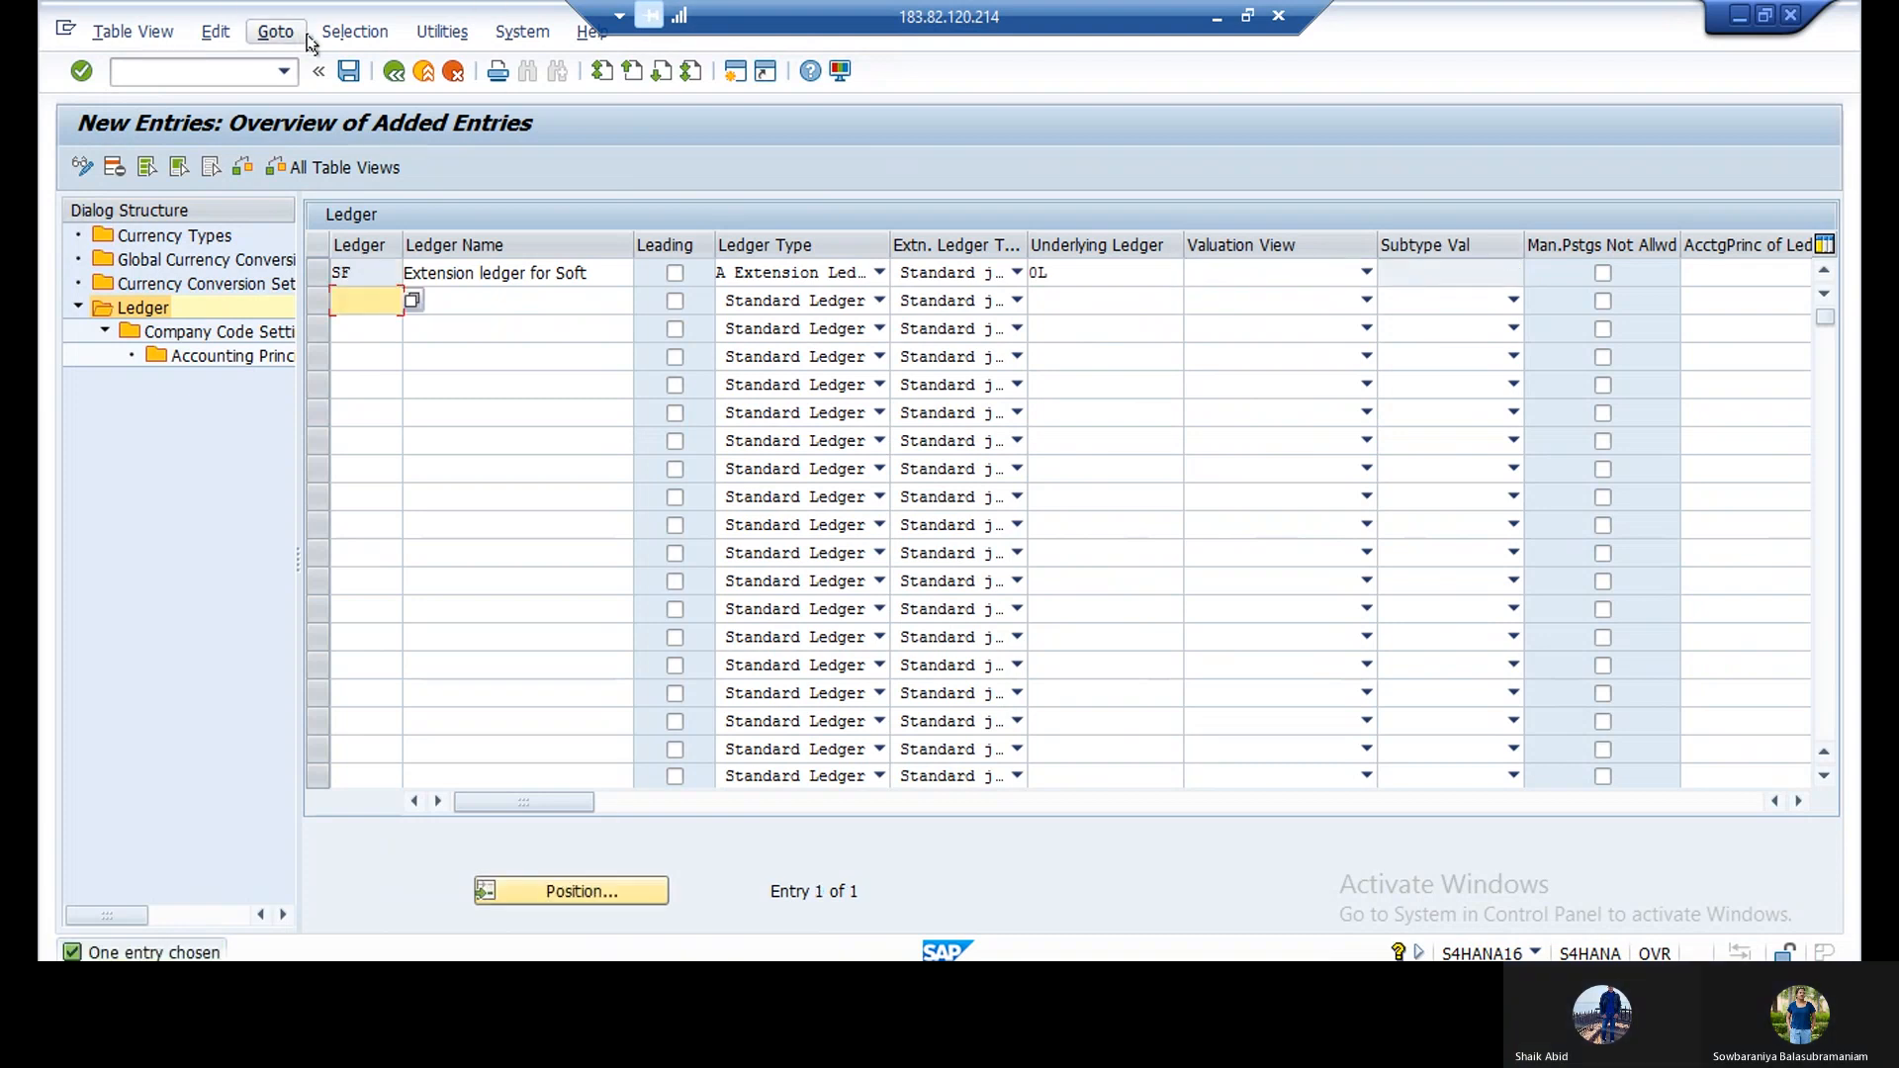
left_click(348, 71)
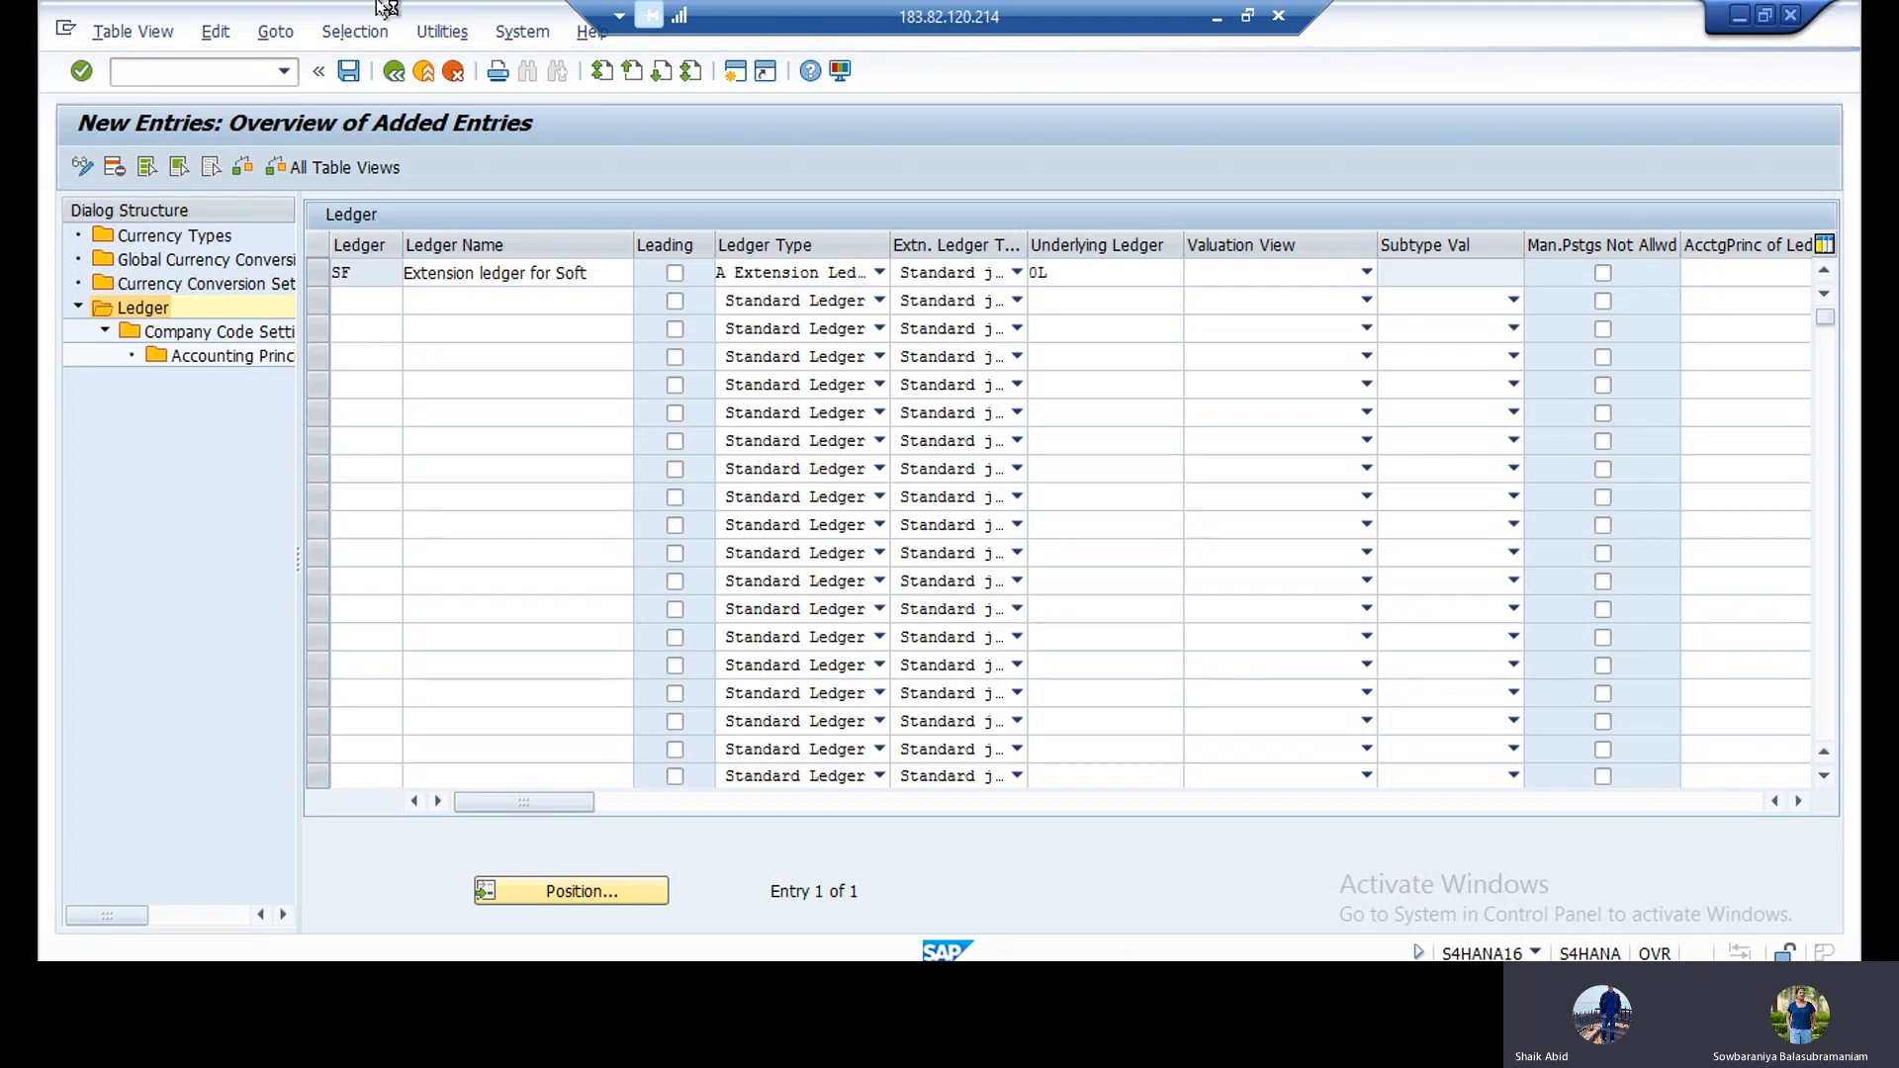
Open the company code settings for ledger SF and dismiss the consistency check messages.
left_click(1217, 17)
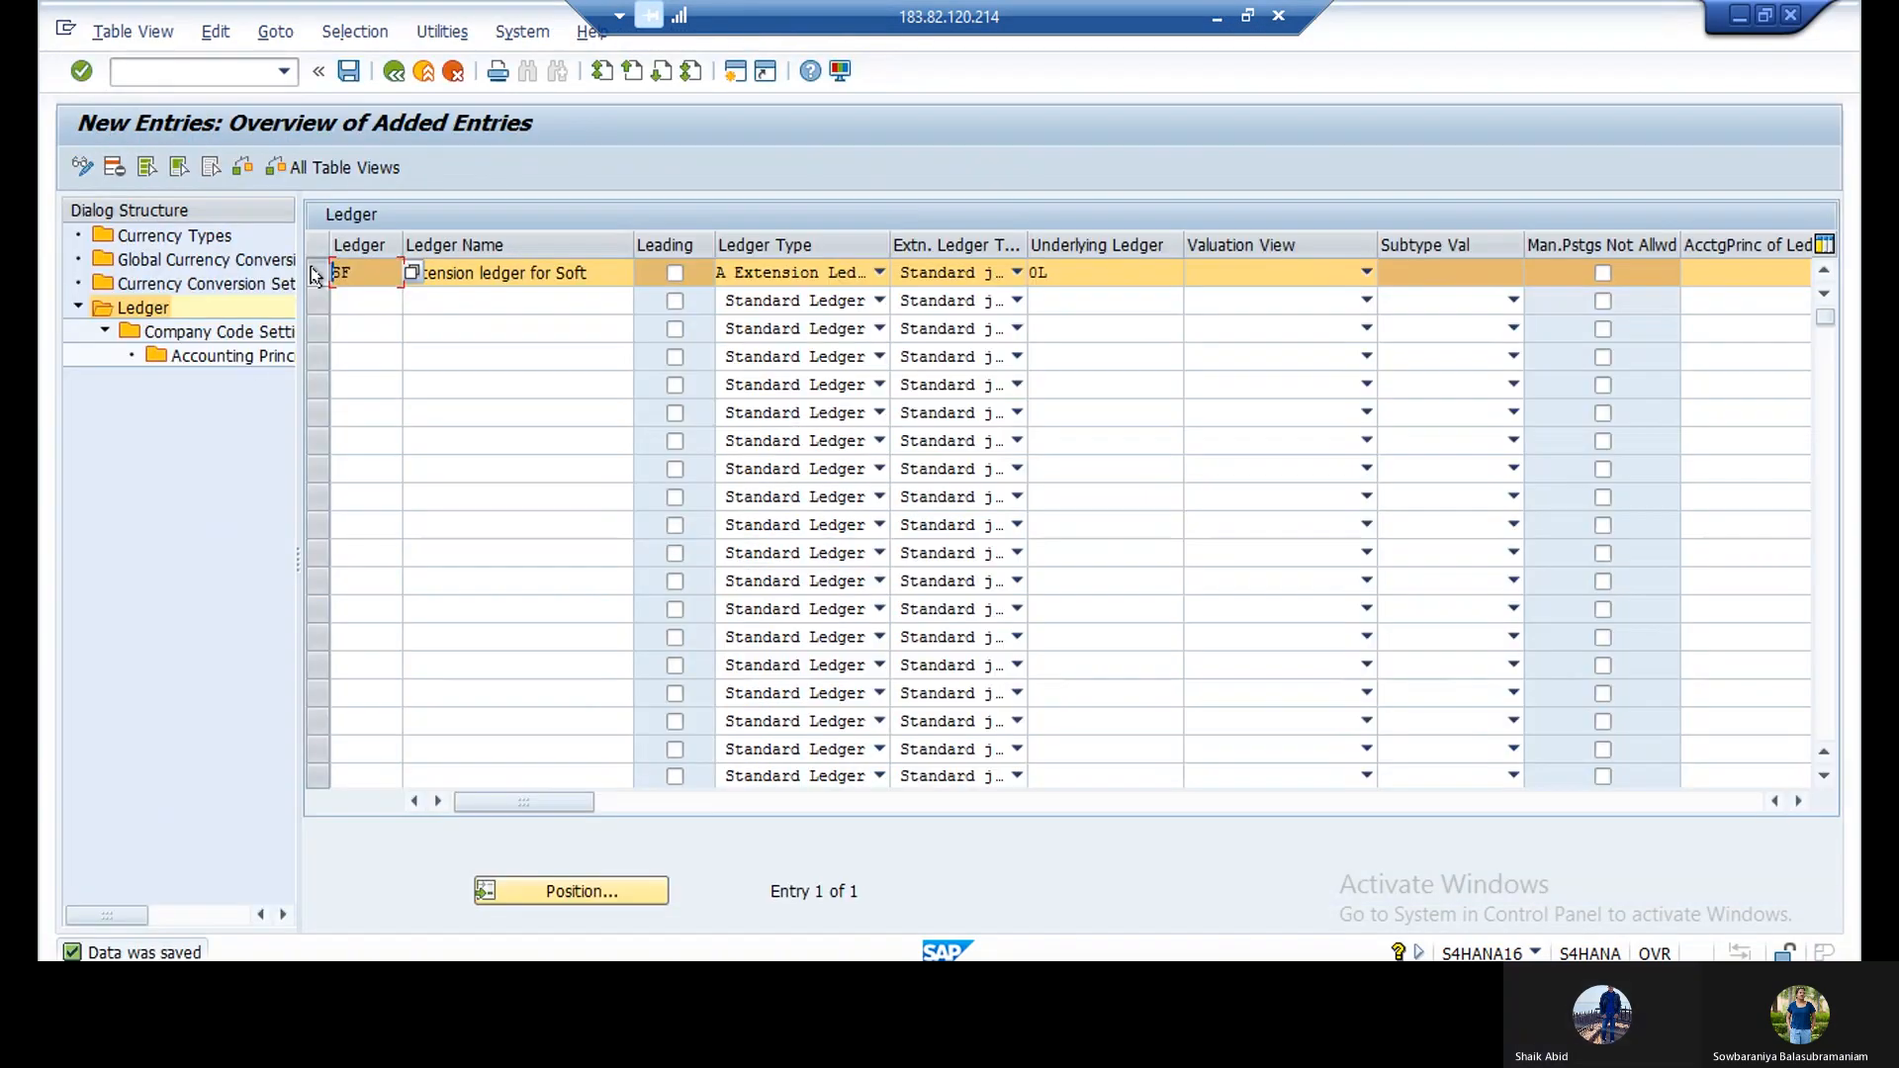
left_click(273, 333)
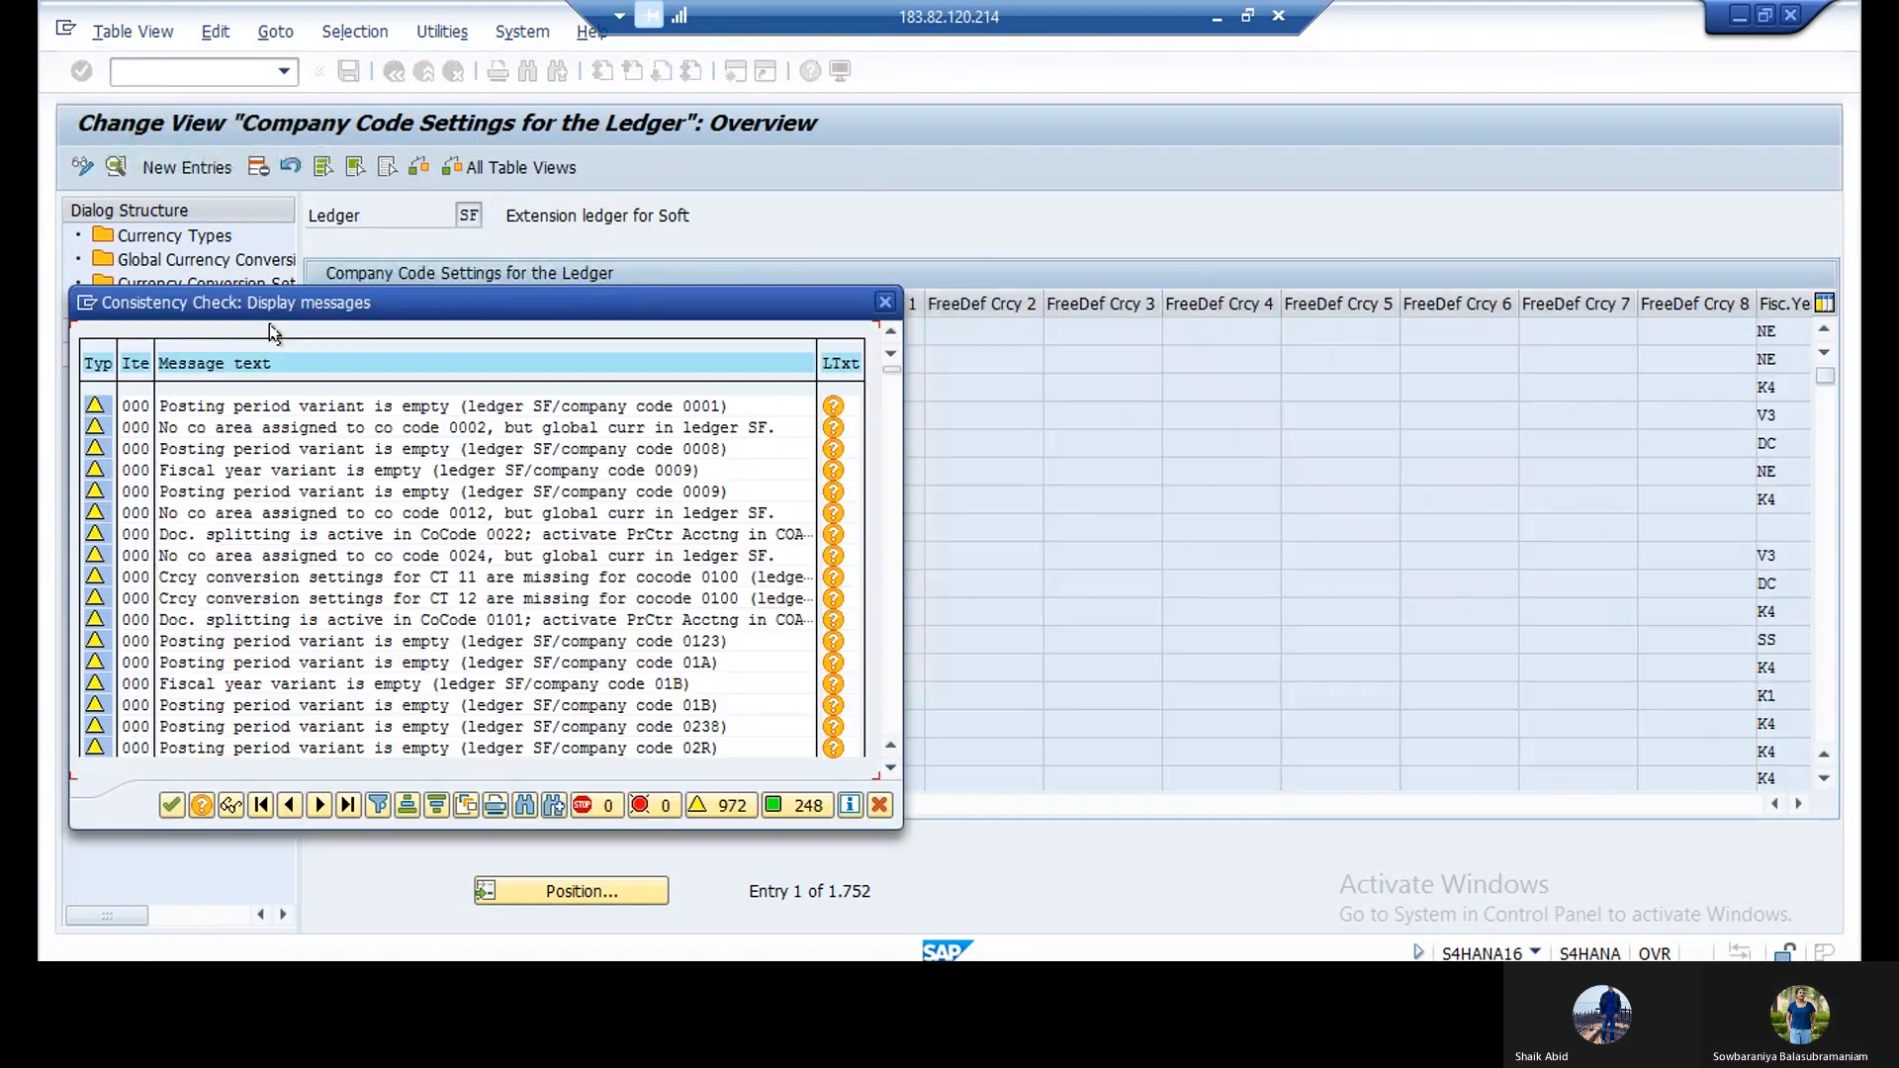
left_click(173, 807)
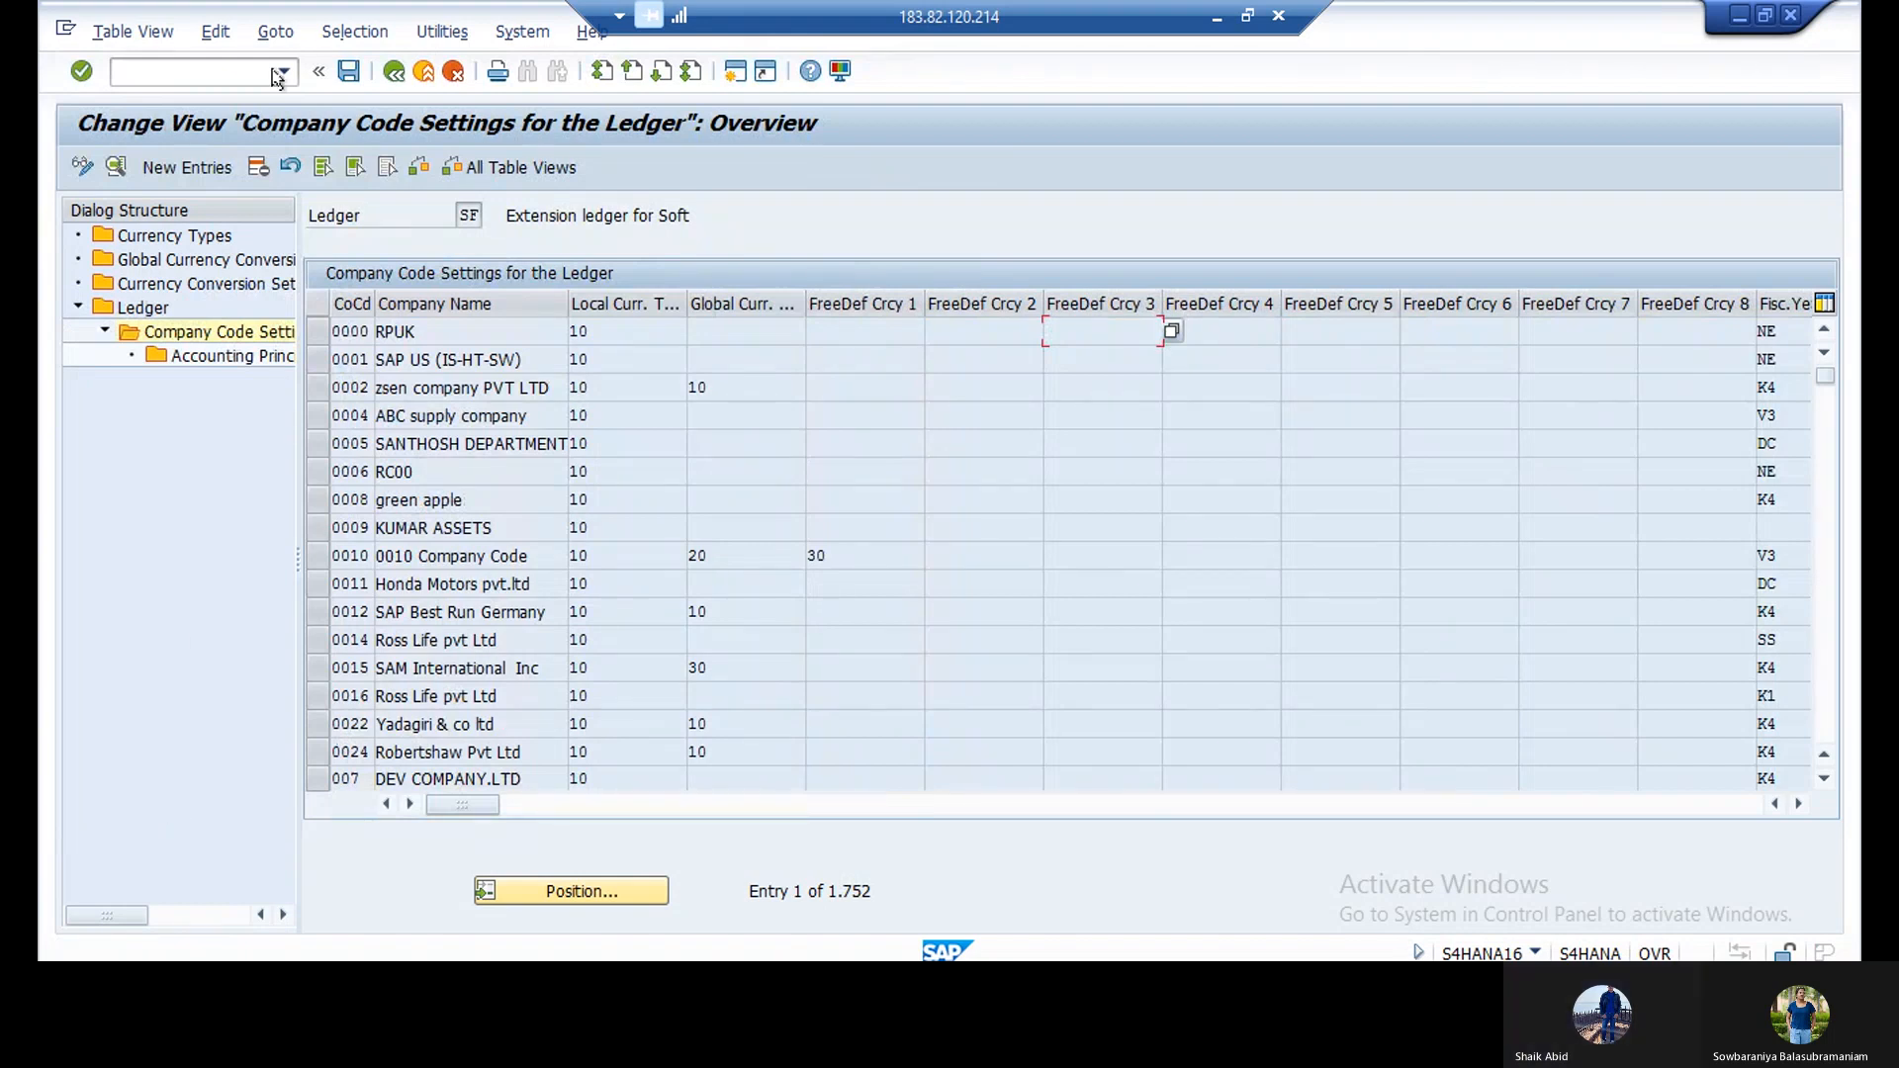
Locate company code SOF1 in the company code settings of ledger SF and open its detail settings.
left_click(629, 897)
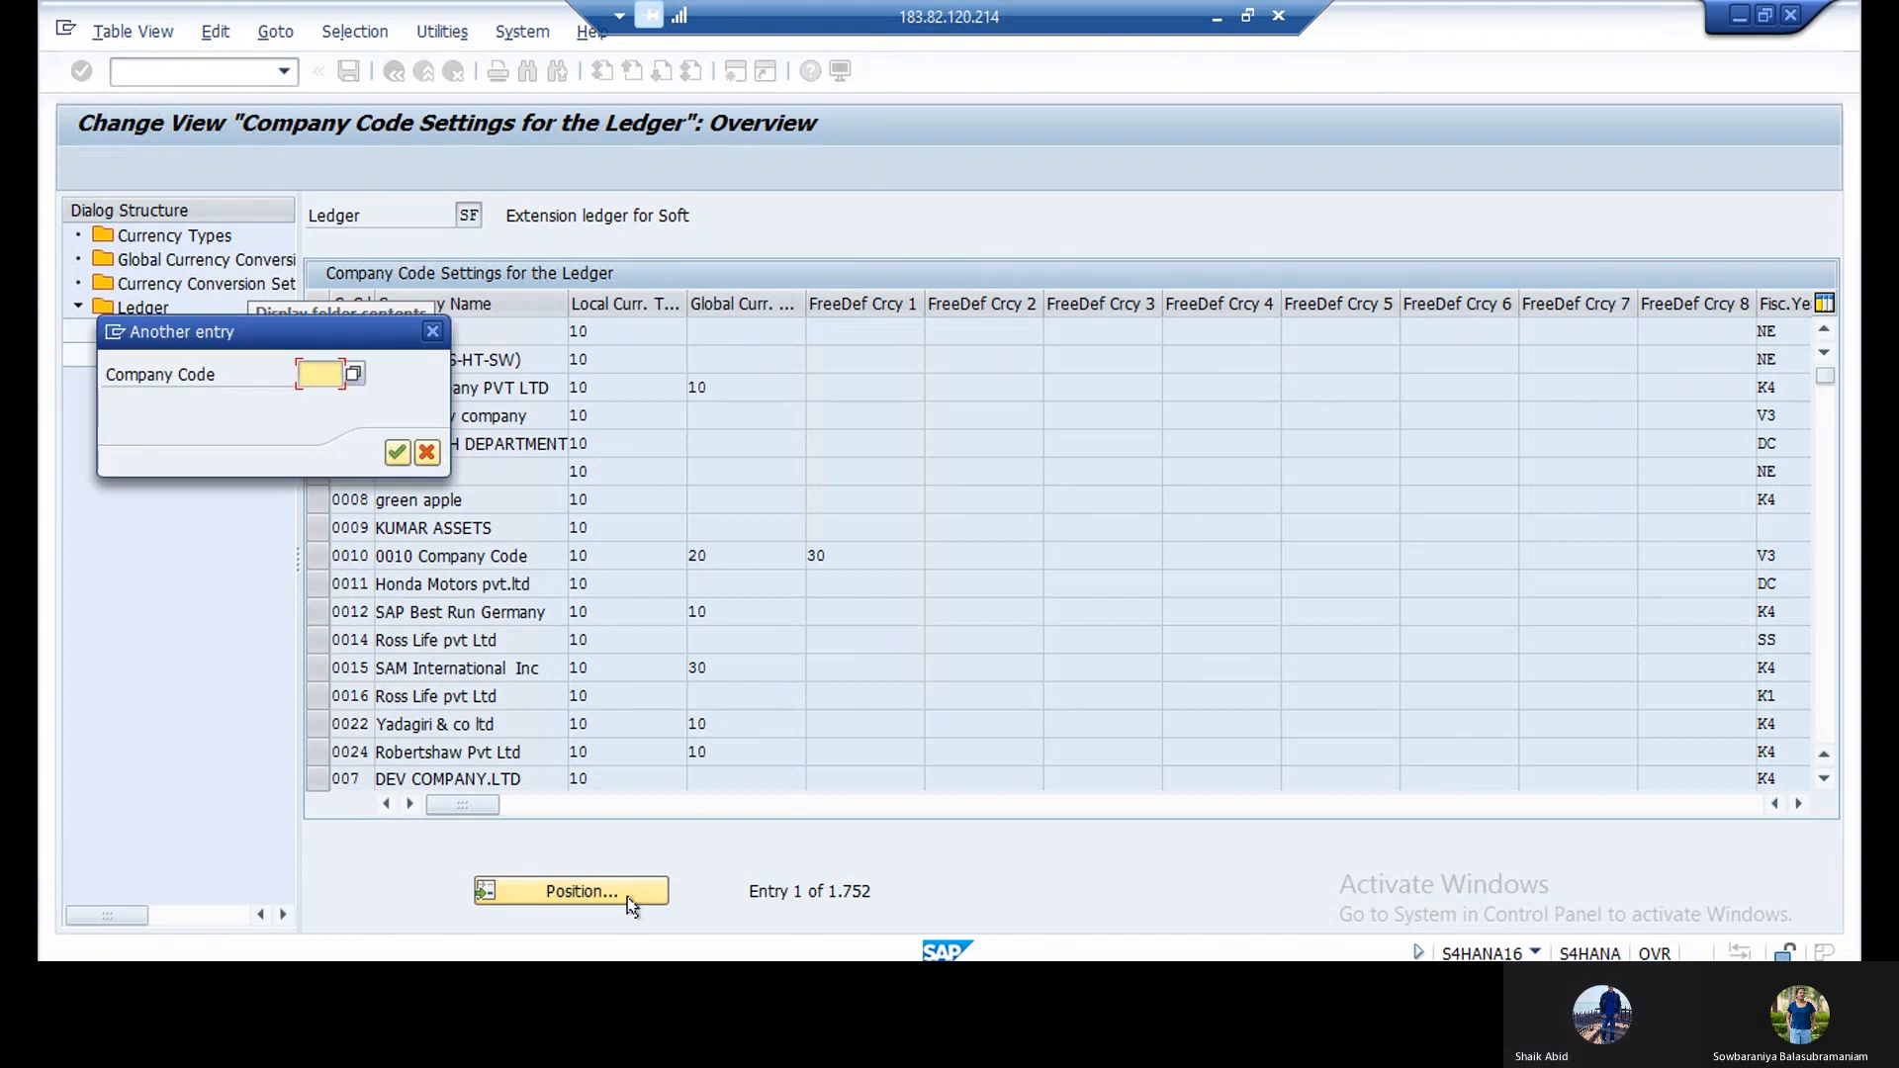
type("sof")
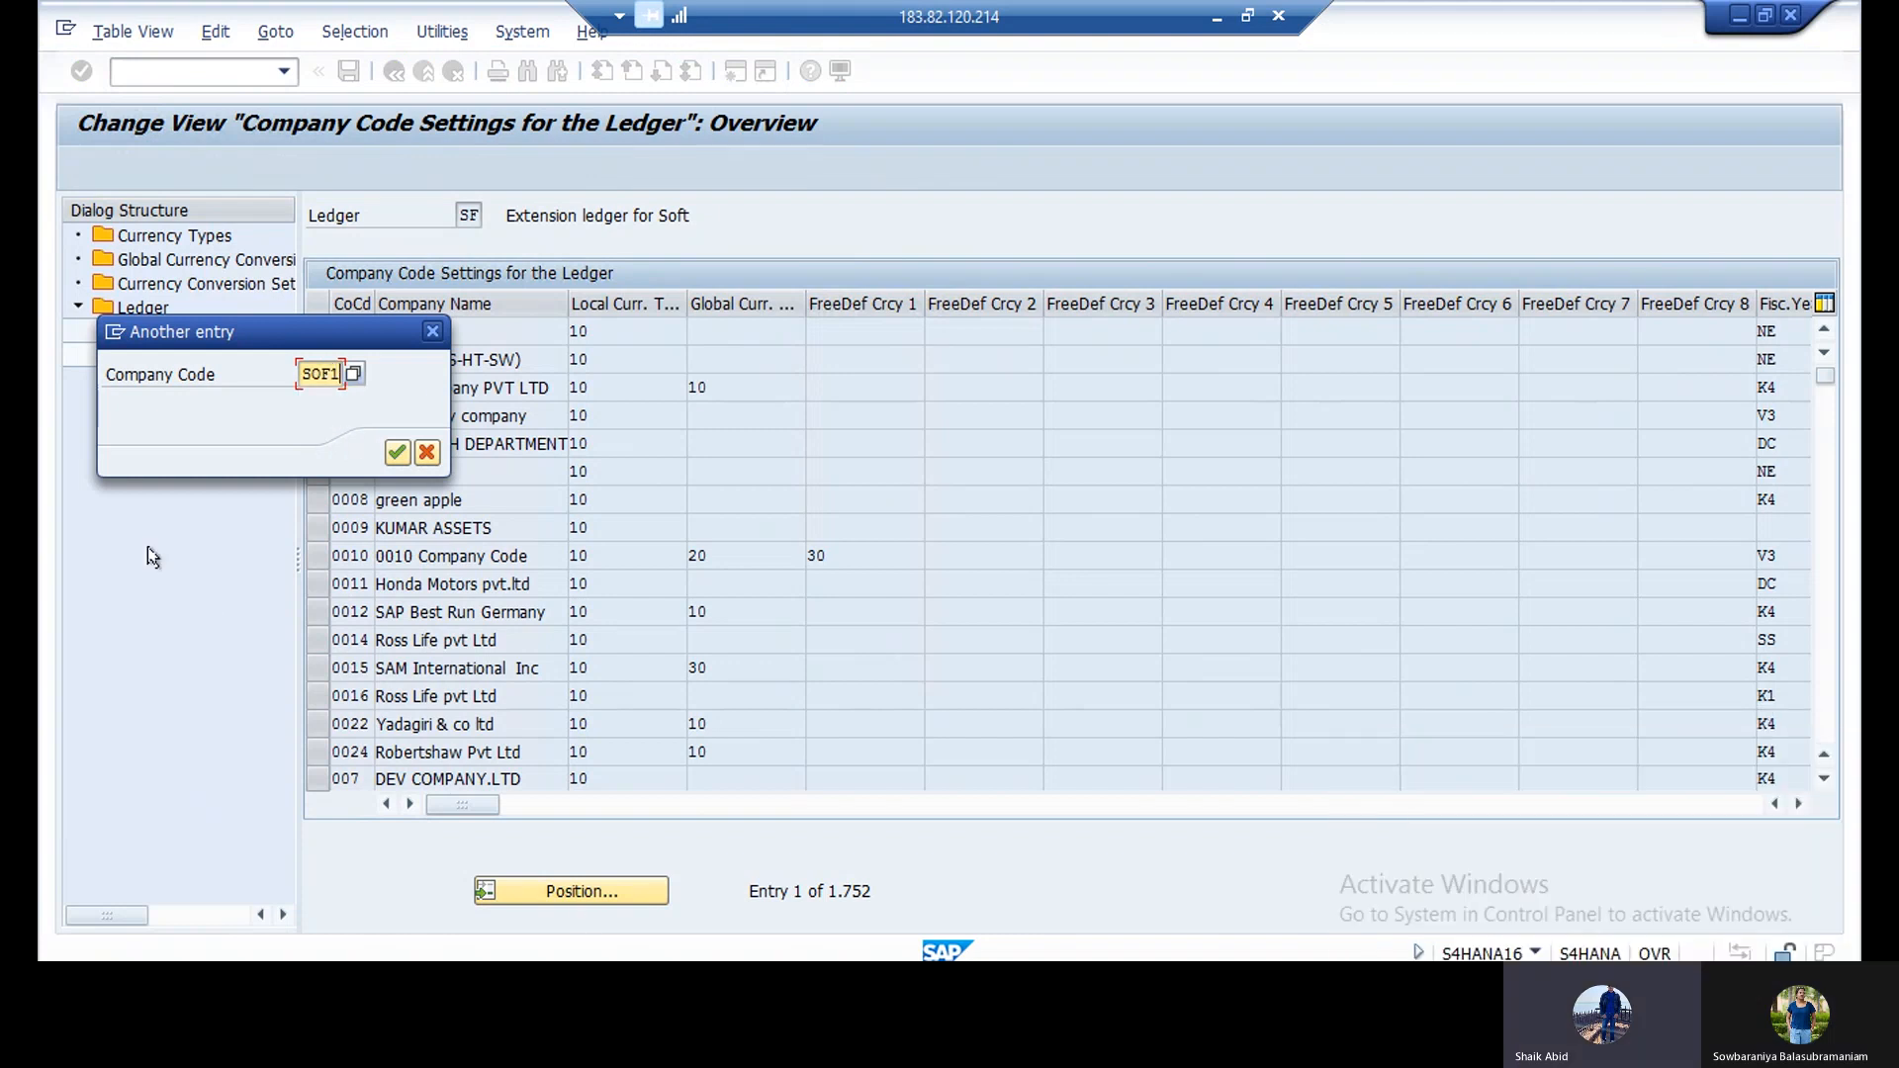
left_click(398, 453)
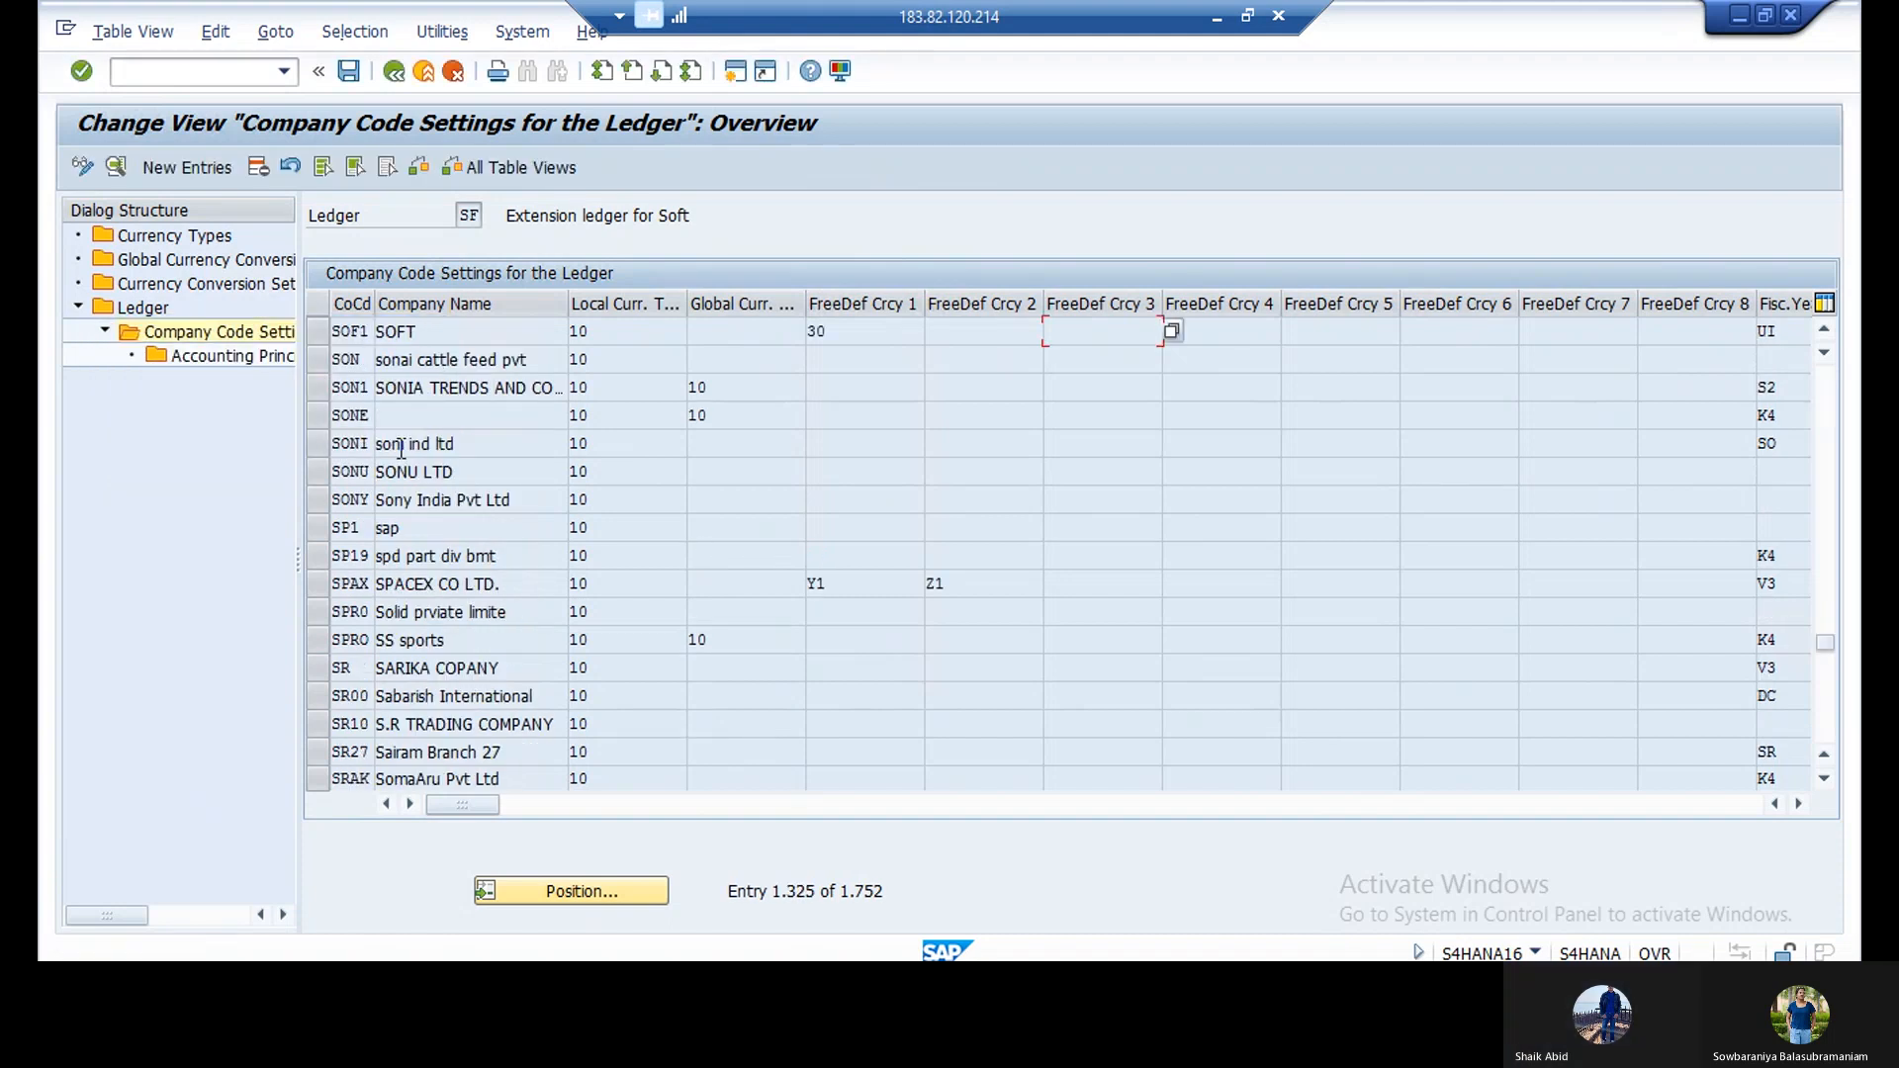
left_click(319, 339)
left_click(321, 339)
double_click(368, 333)
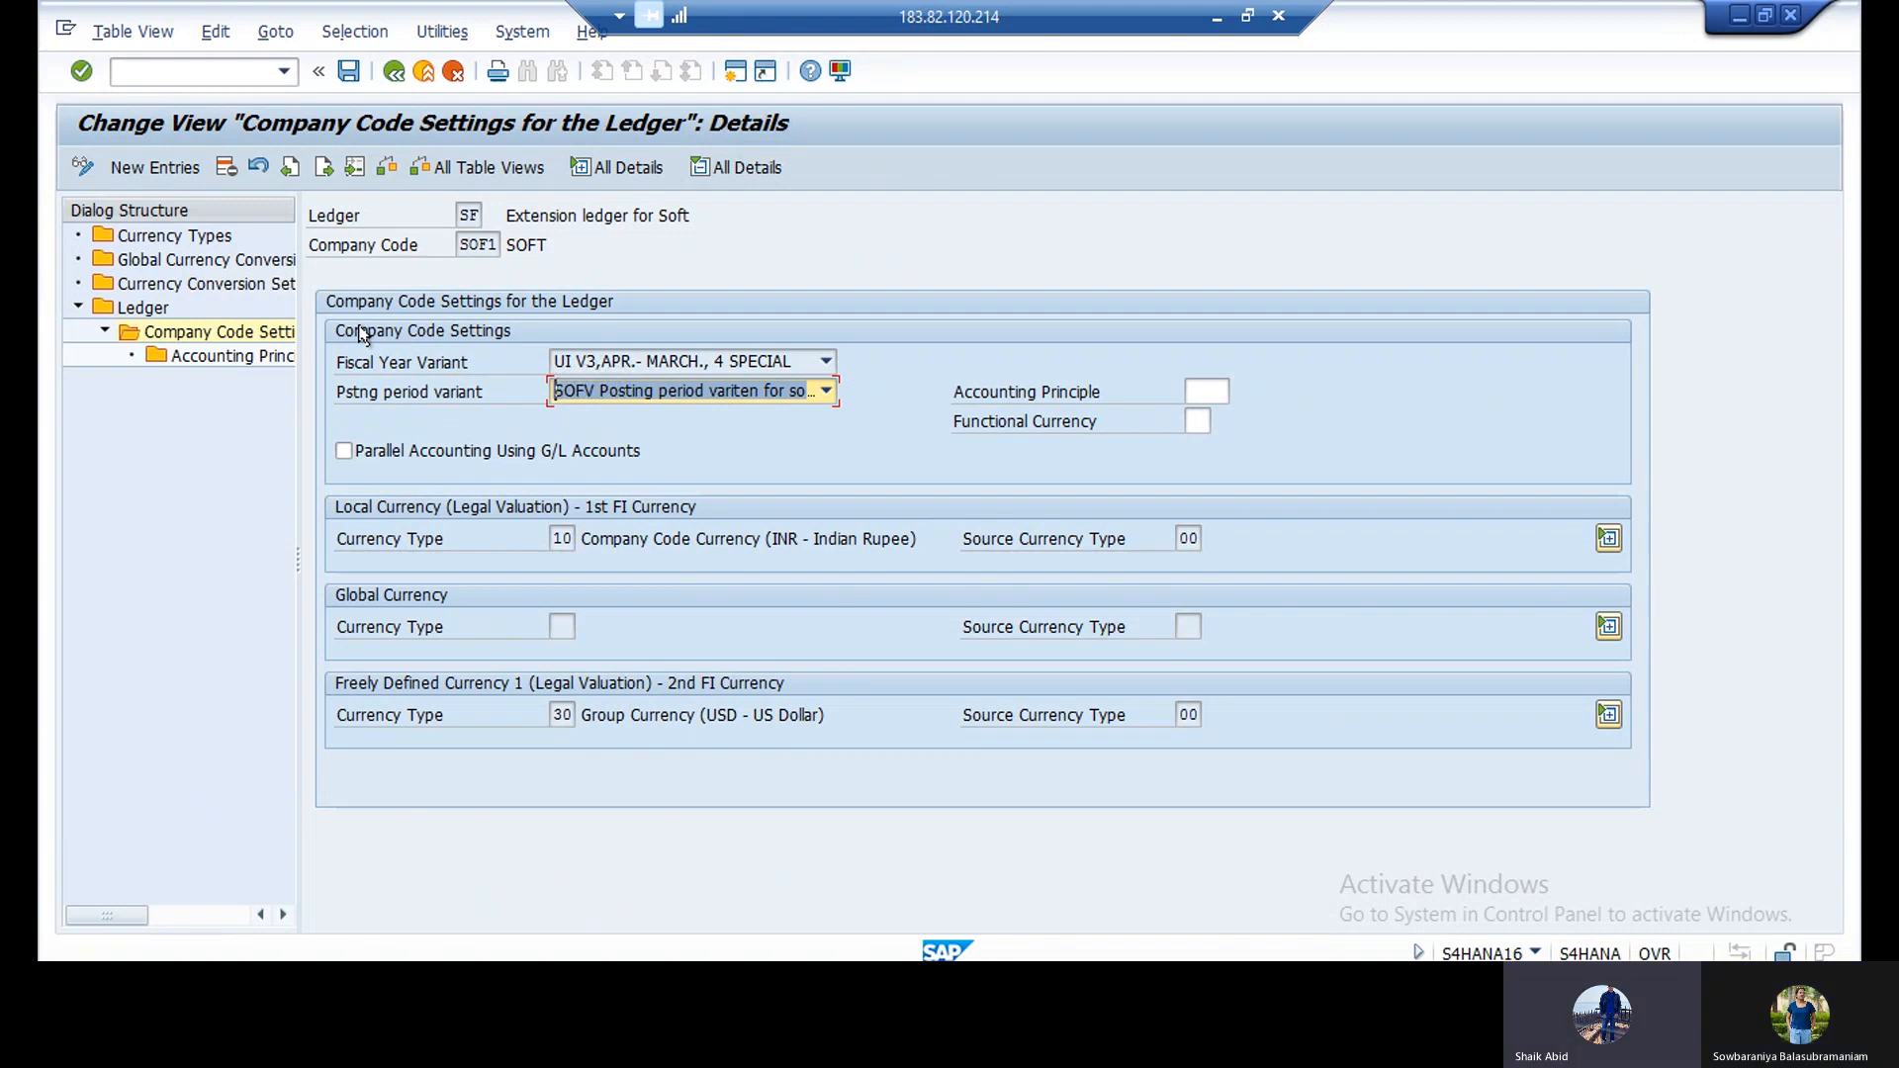
Set the posting period variant of company code SOF1 to SV99, save the settings and dismiss the consistency check messages.
type("SV99 sv99 for hcl2")
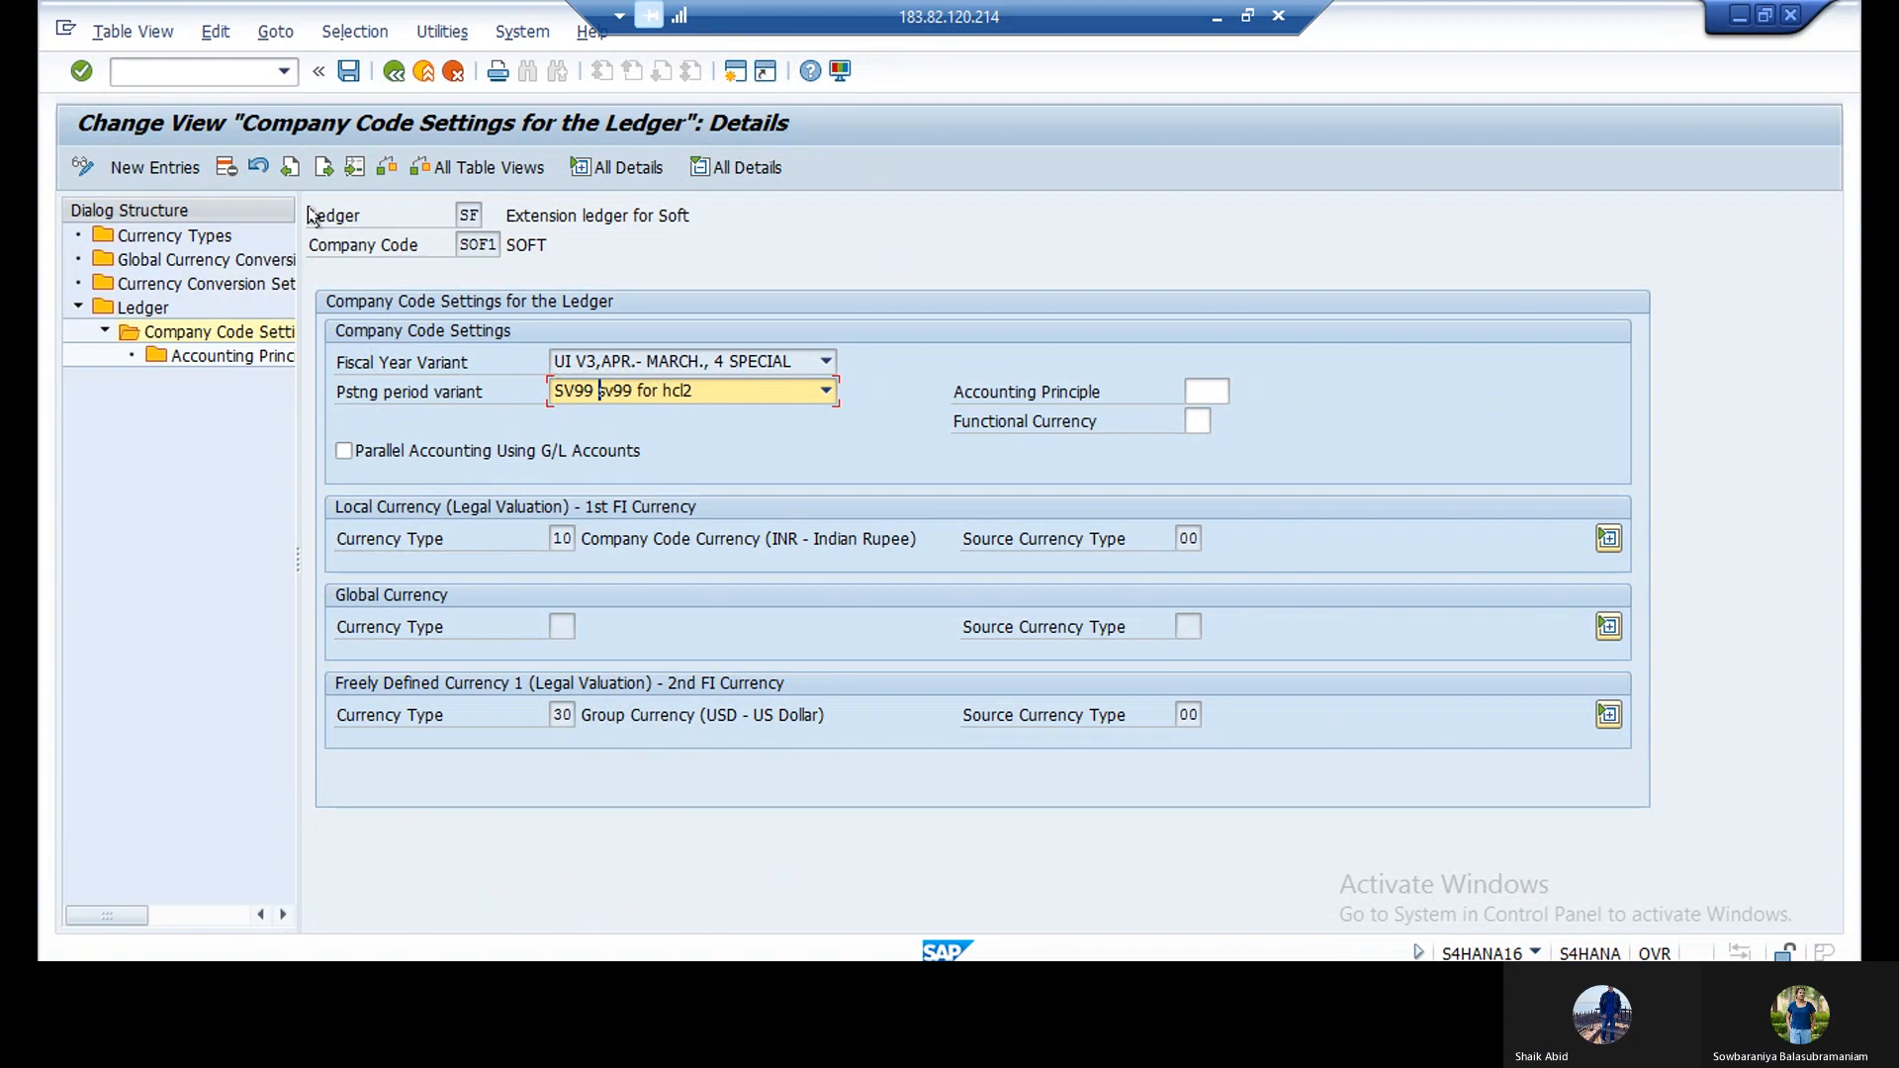
left_click(348, 72)
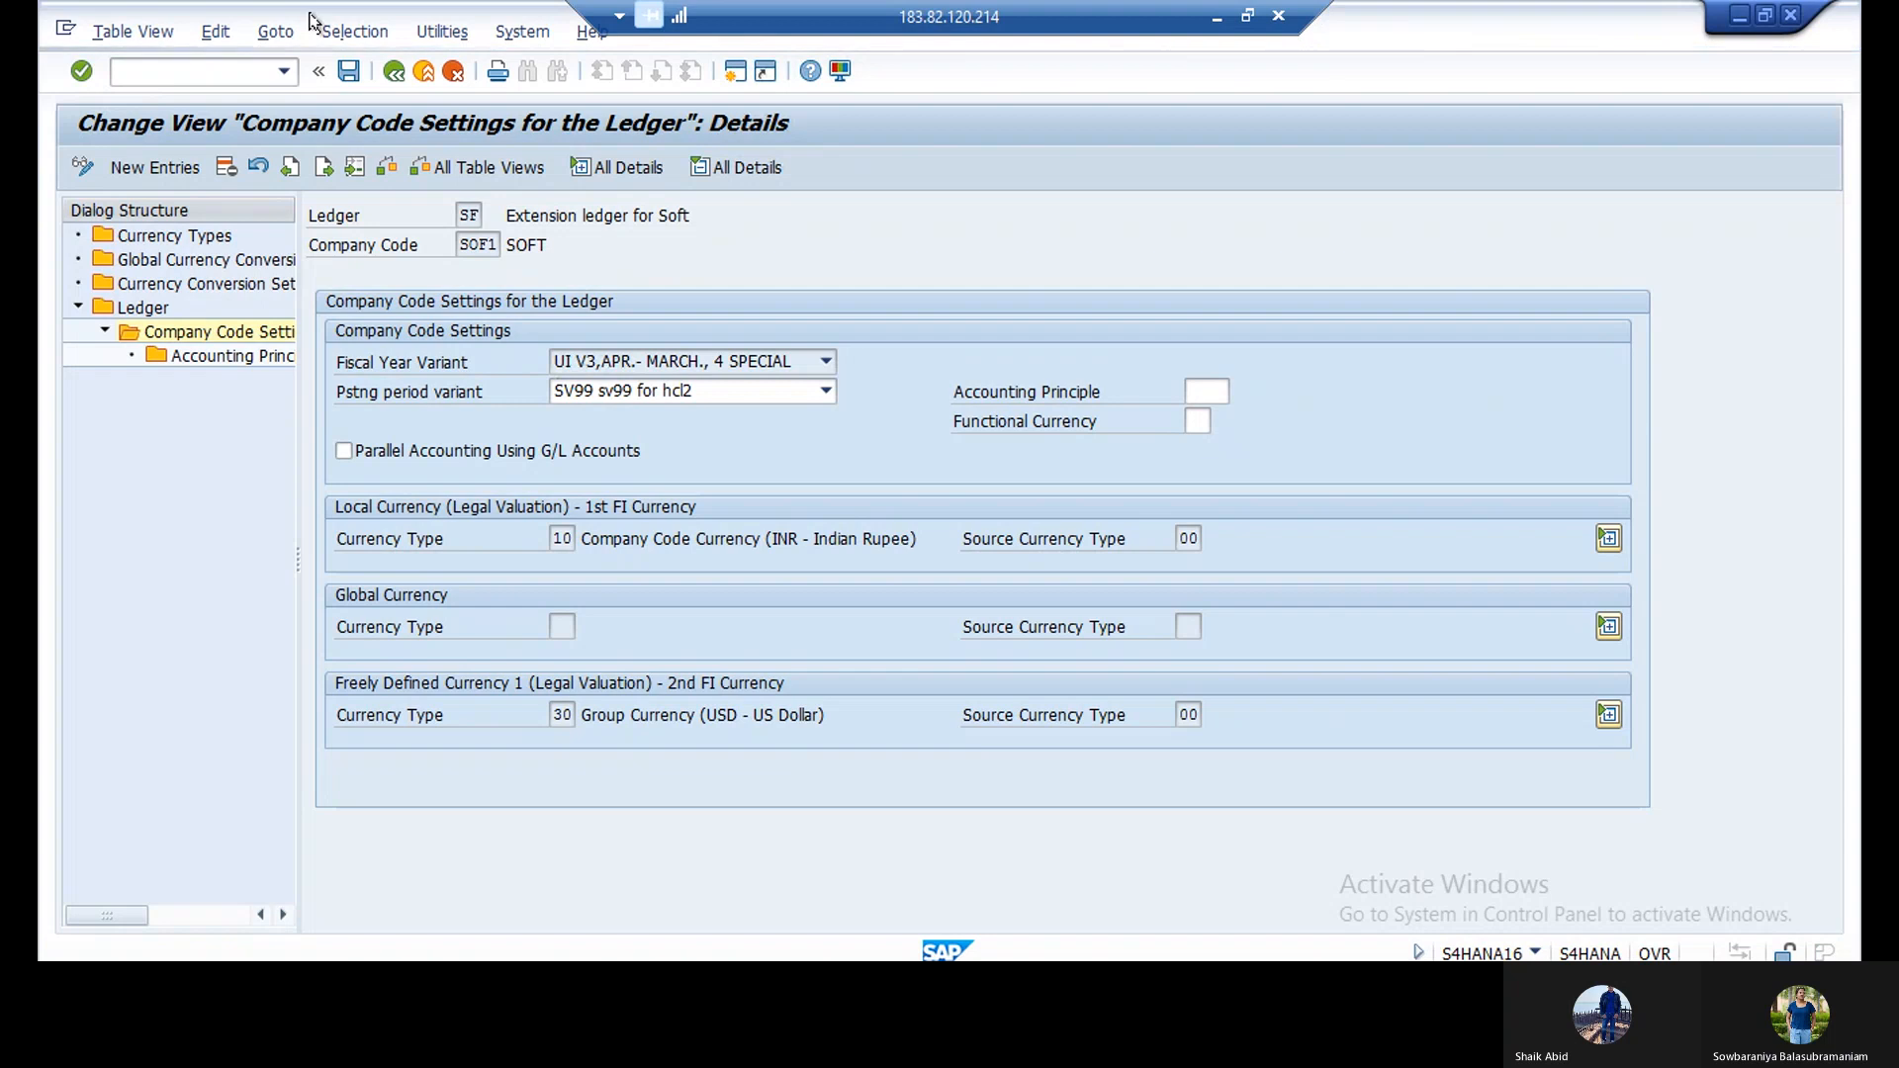
key("alt+Tab")
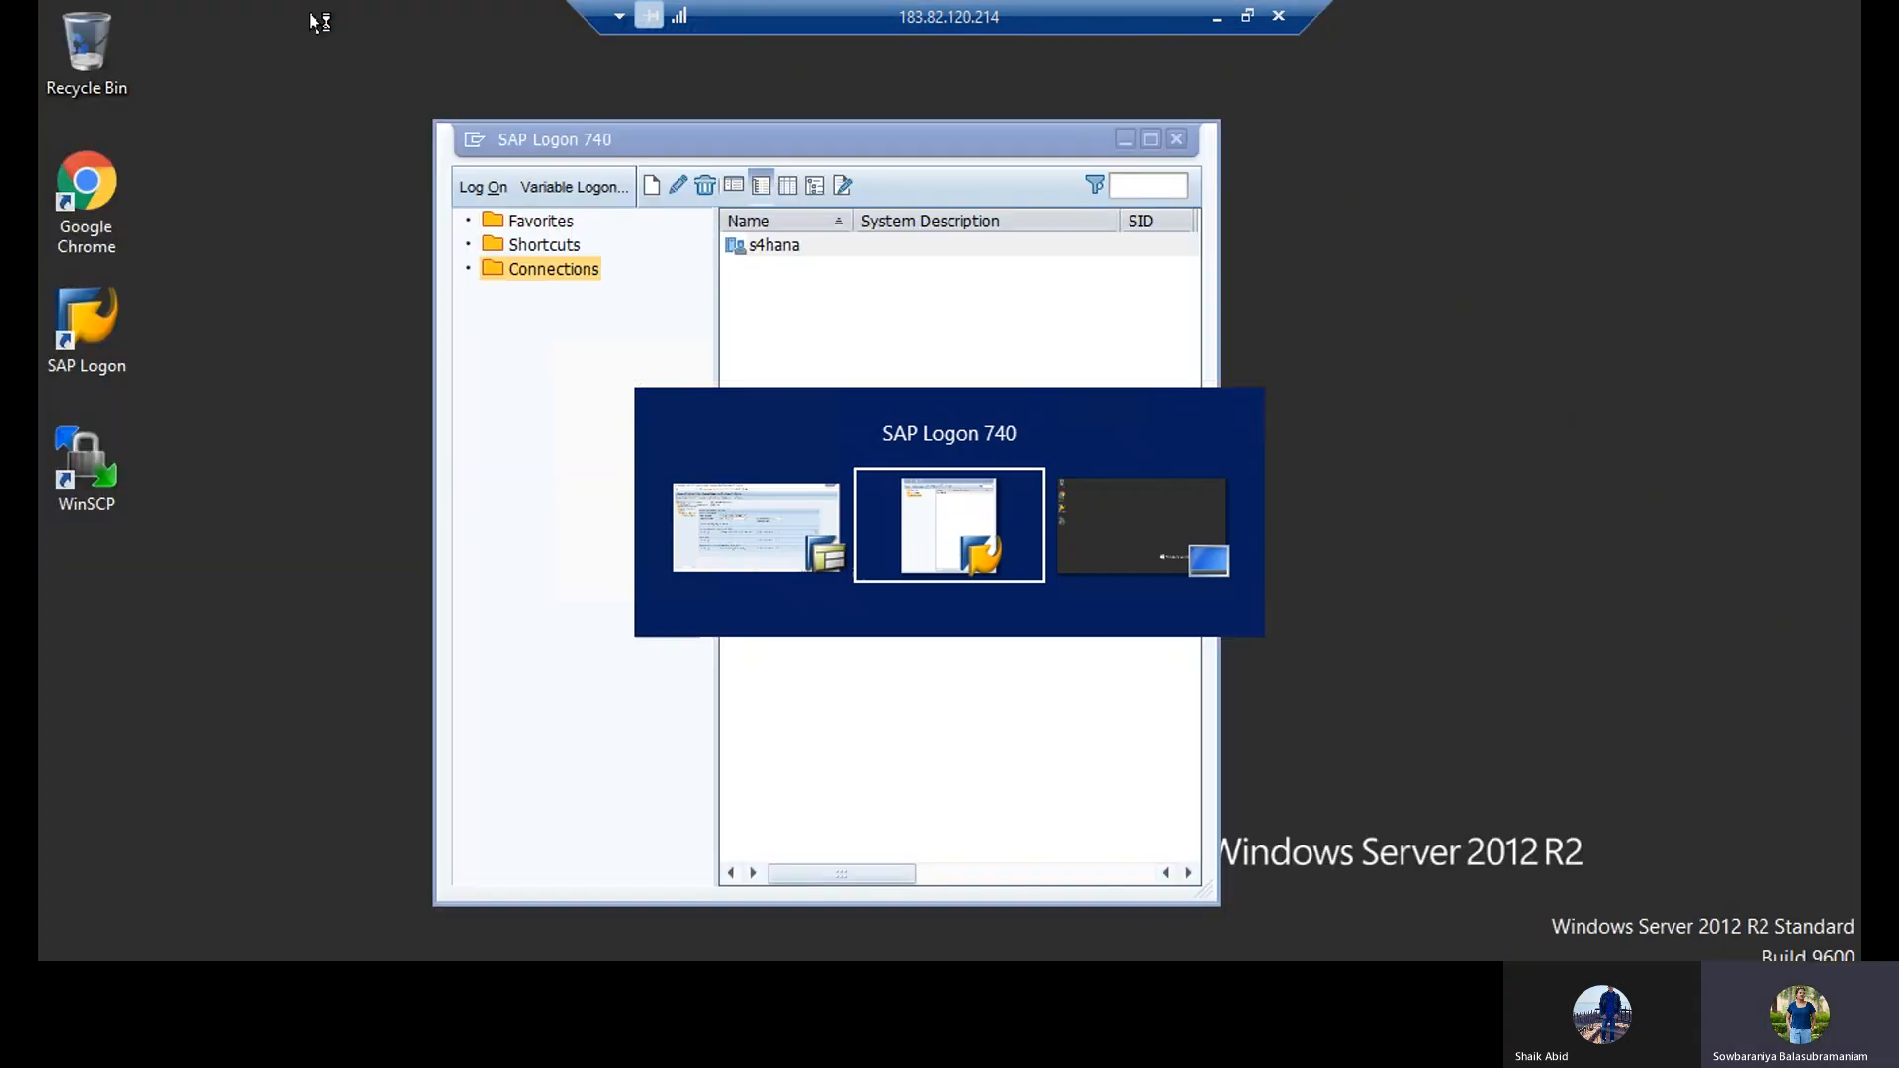
key("alt+Tab")
key("alt+Tab")
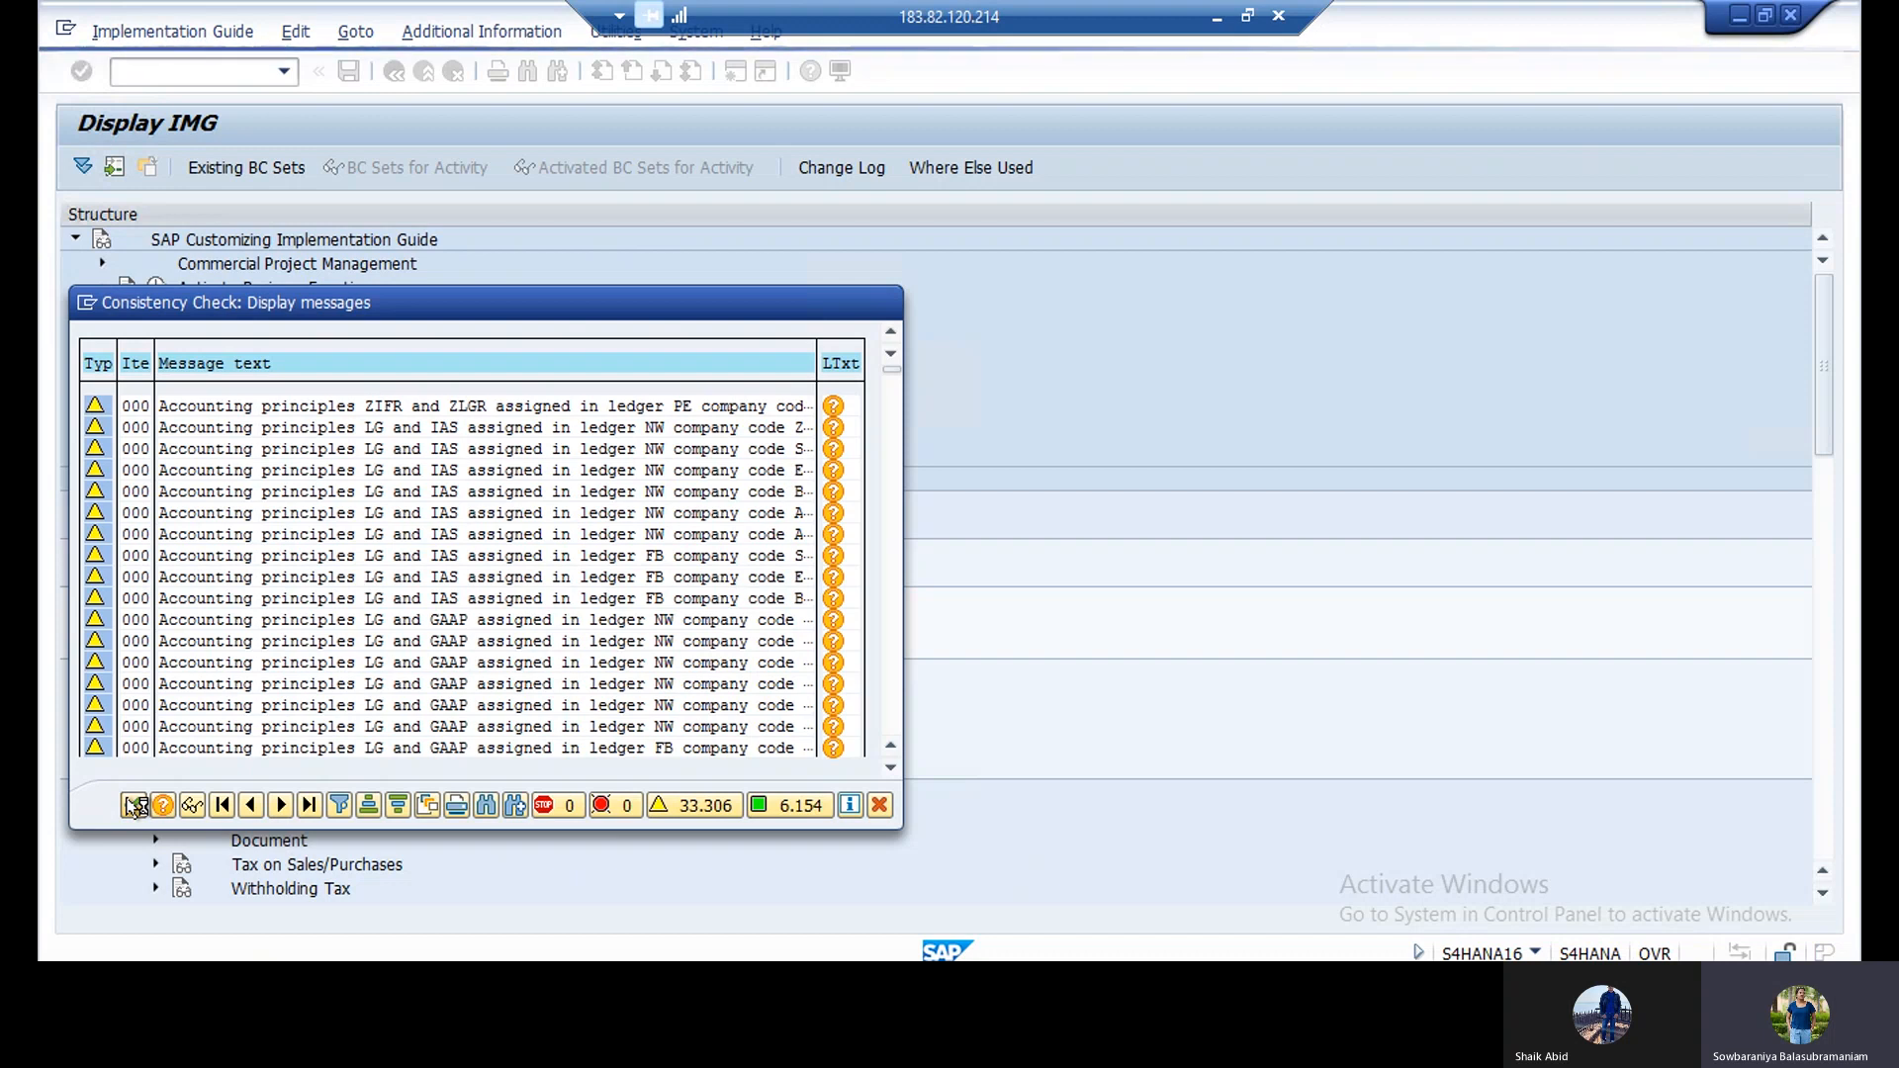
left_click(134, 807)
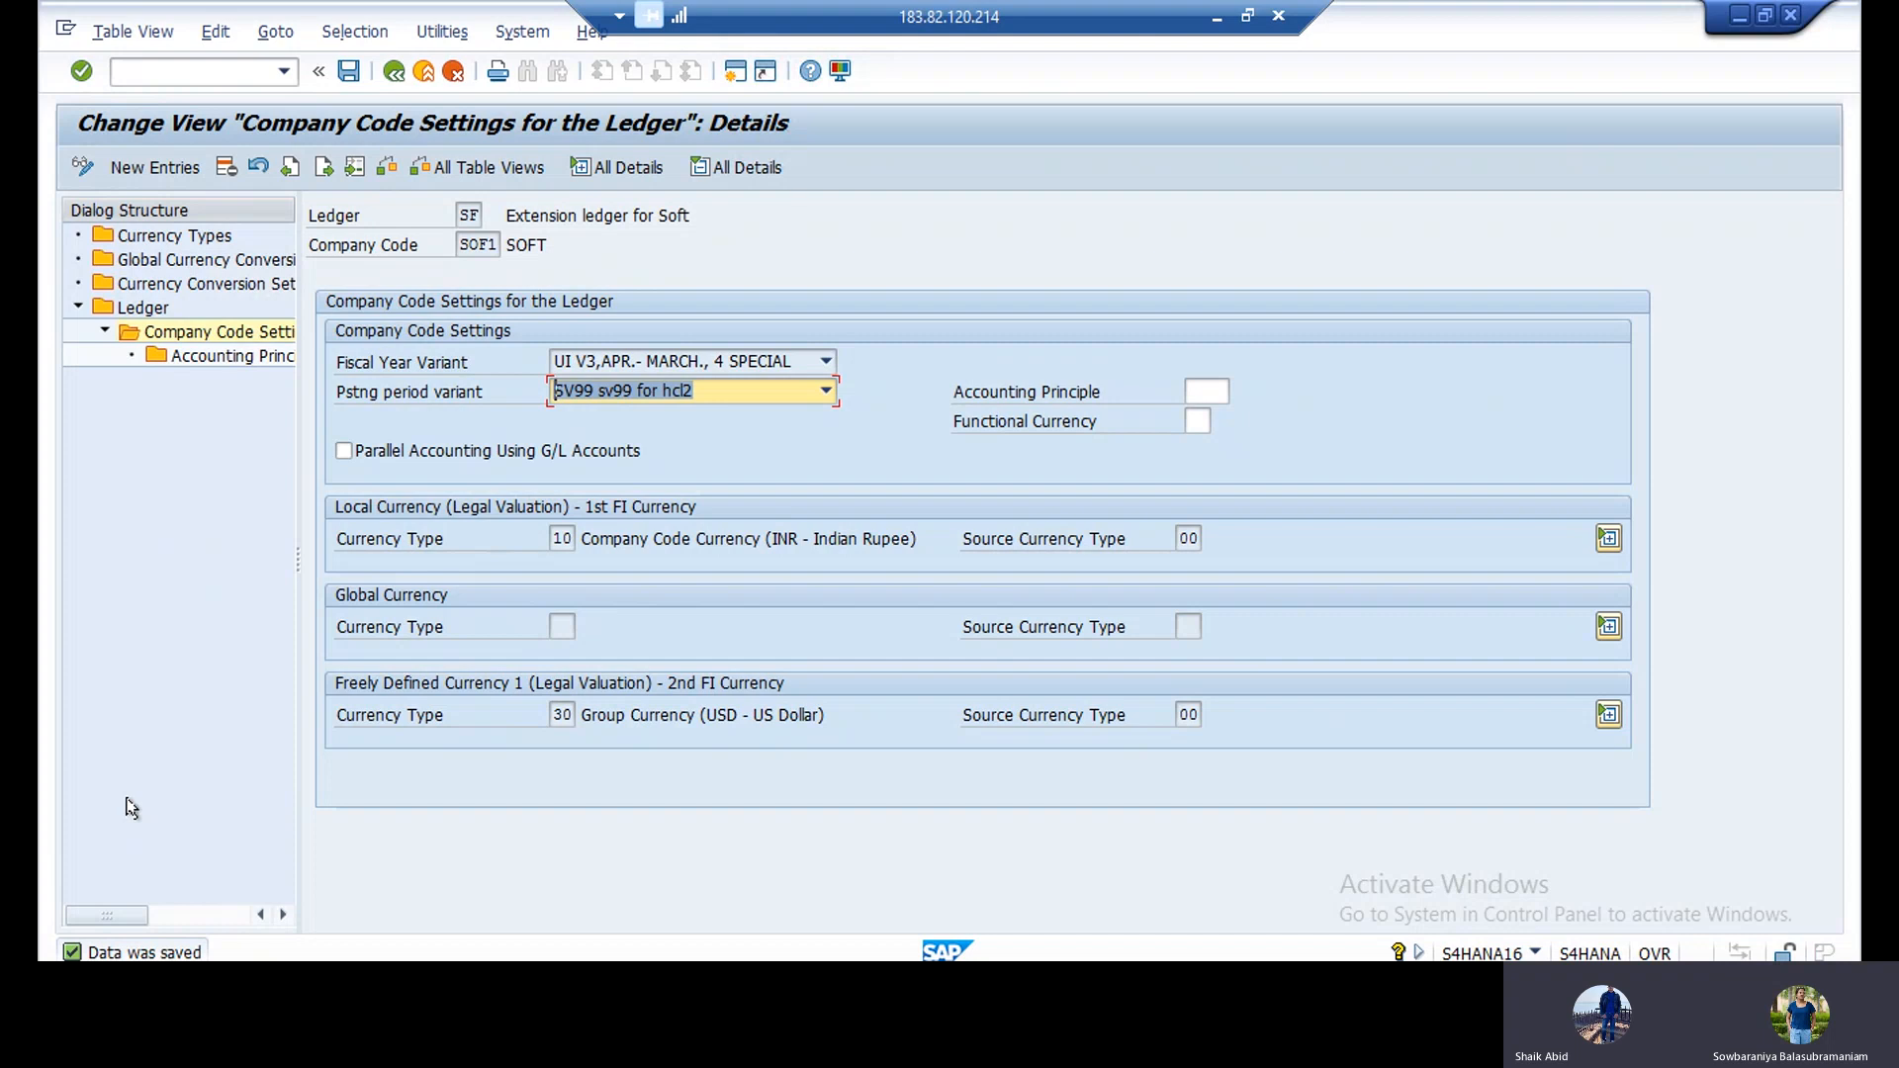
Add the accounting principle IAS (International Accounting Standards) as a new entry for ledger SF and company code SOF1.
double_click(242, 358)
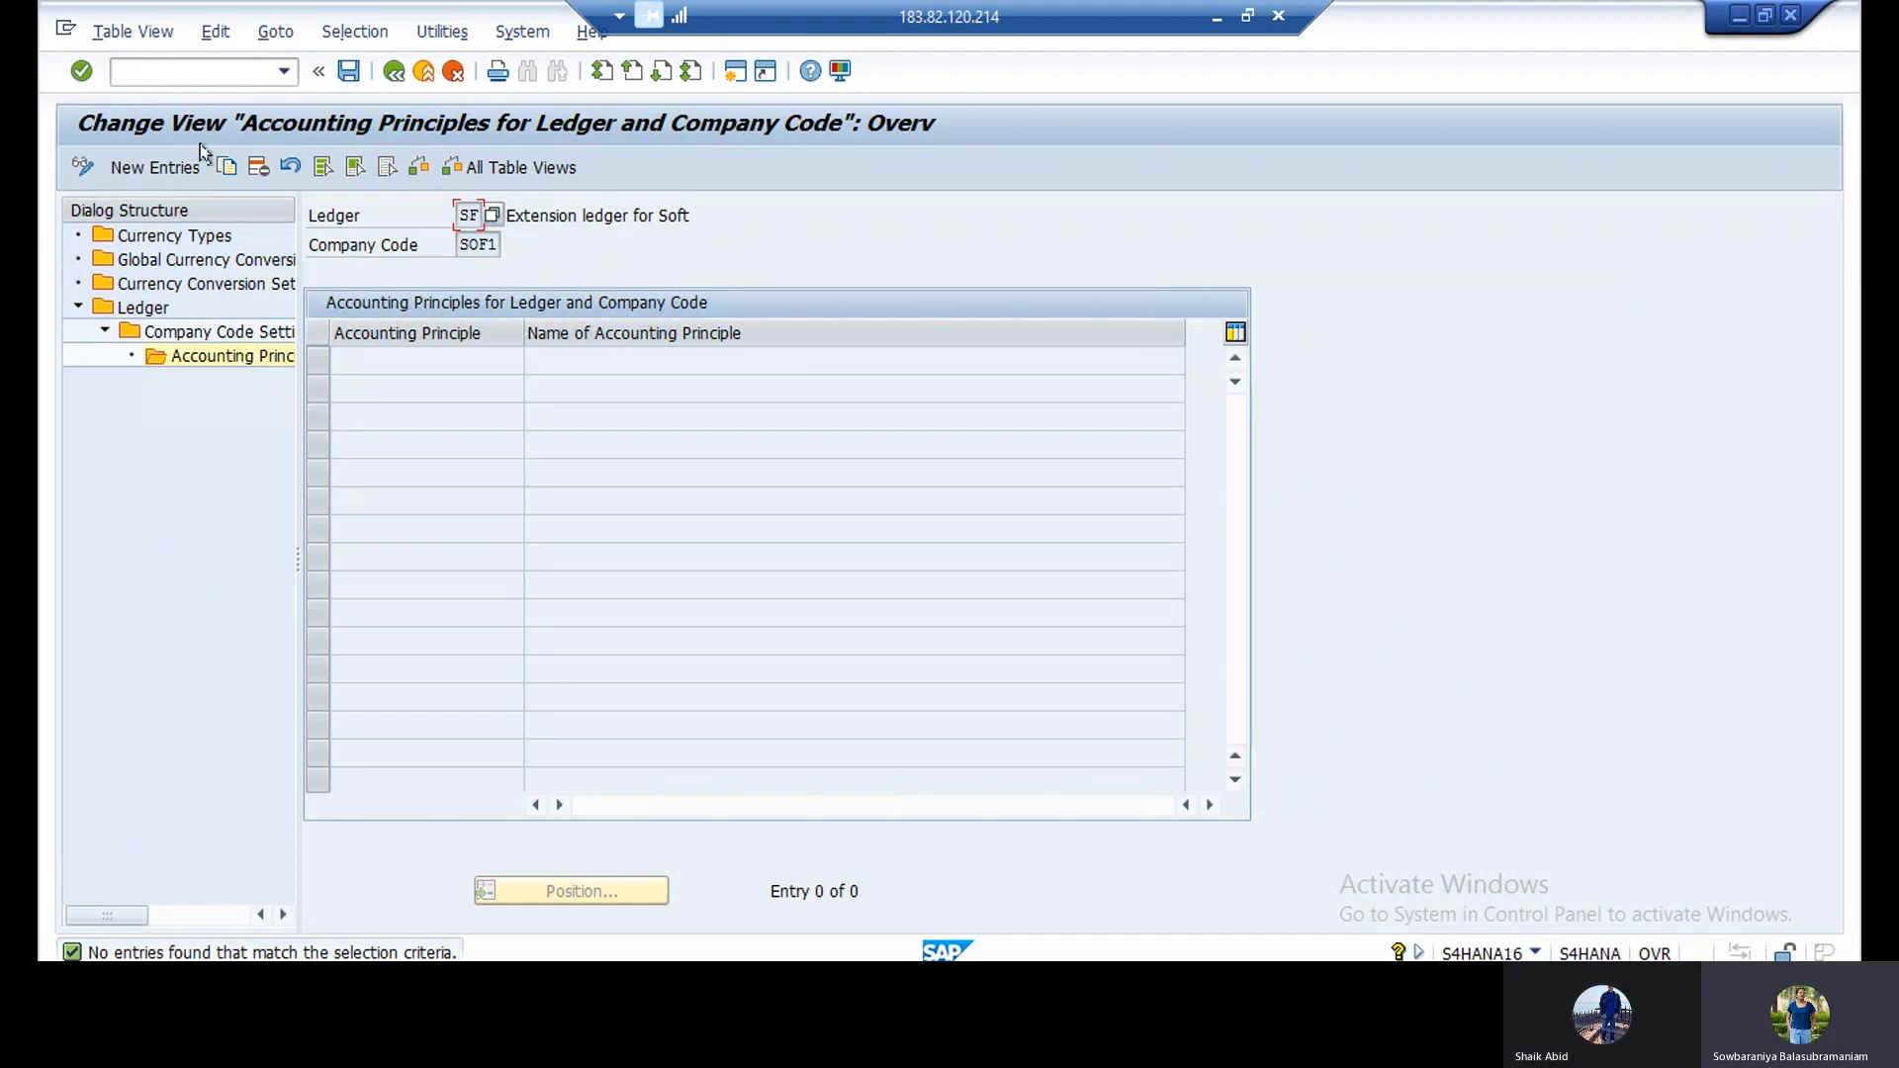
left_click(170, 168)
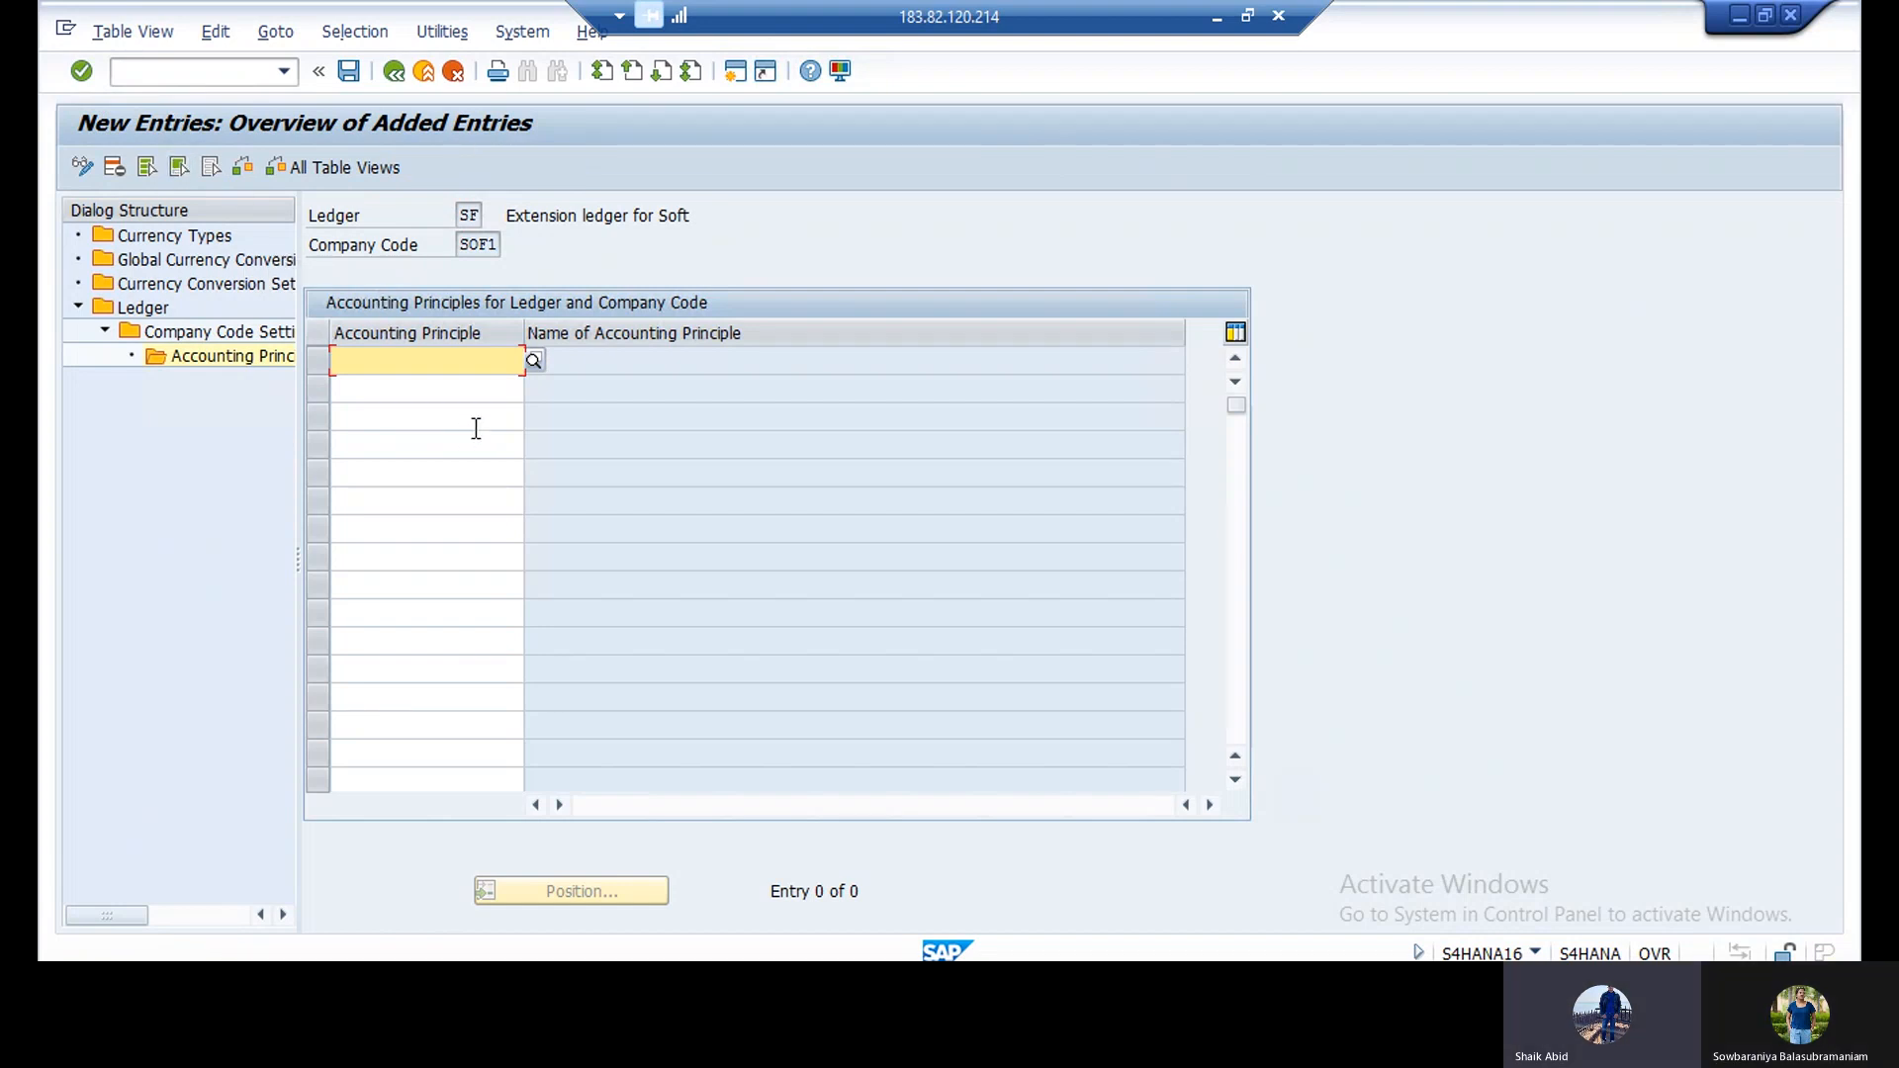
left_click(531, 362)
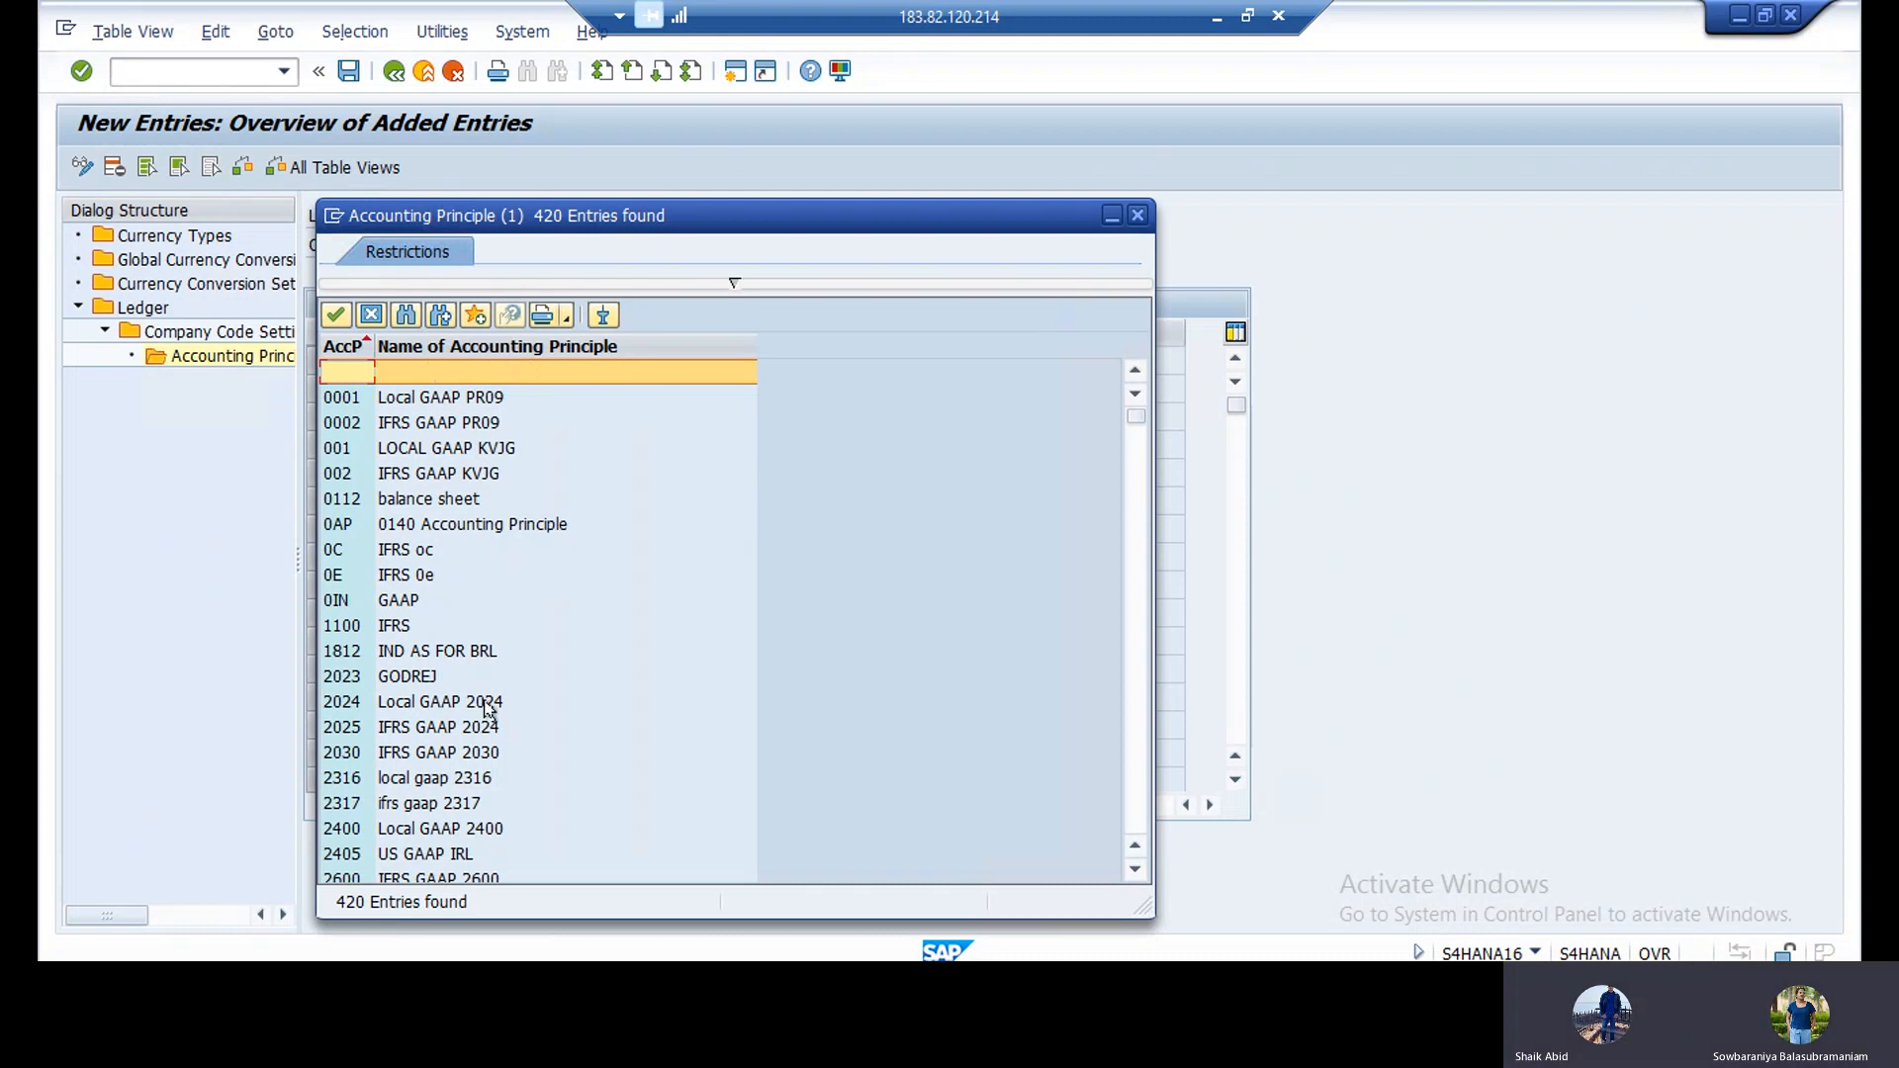
scroll(486, 706, "down", 20)
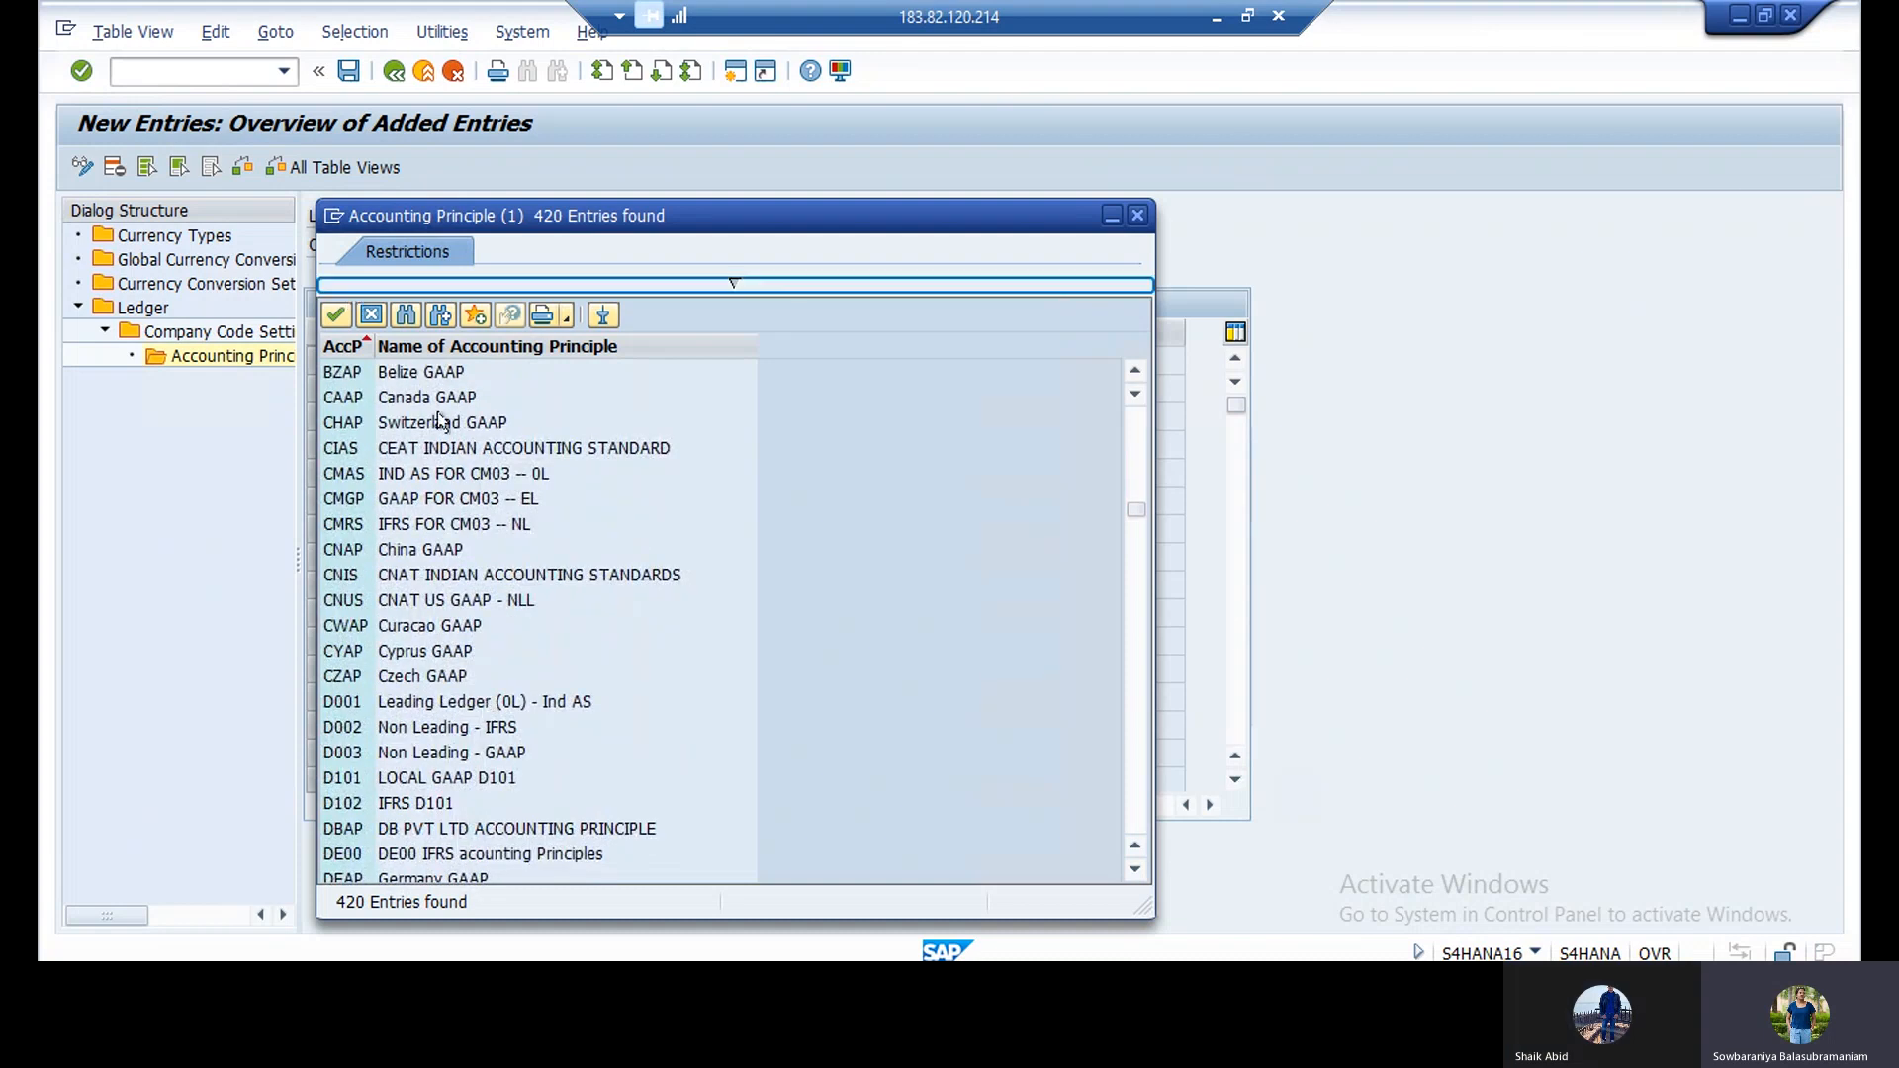
left_click(1135, 870)
left_click(1135, 872)
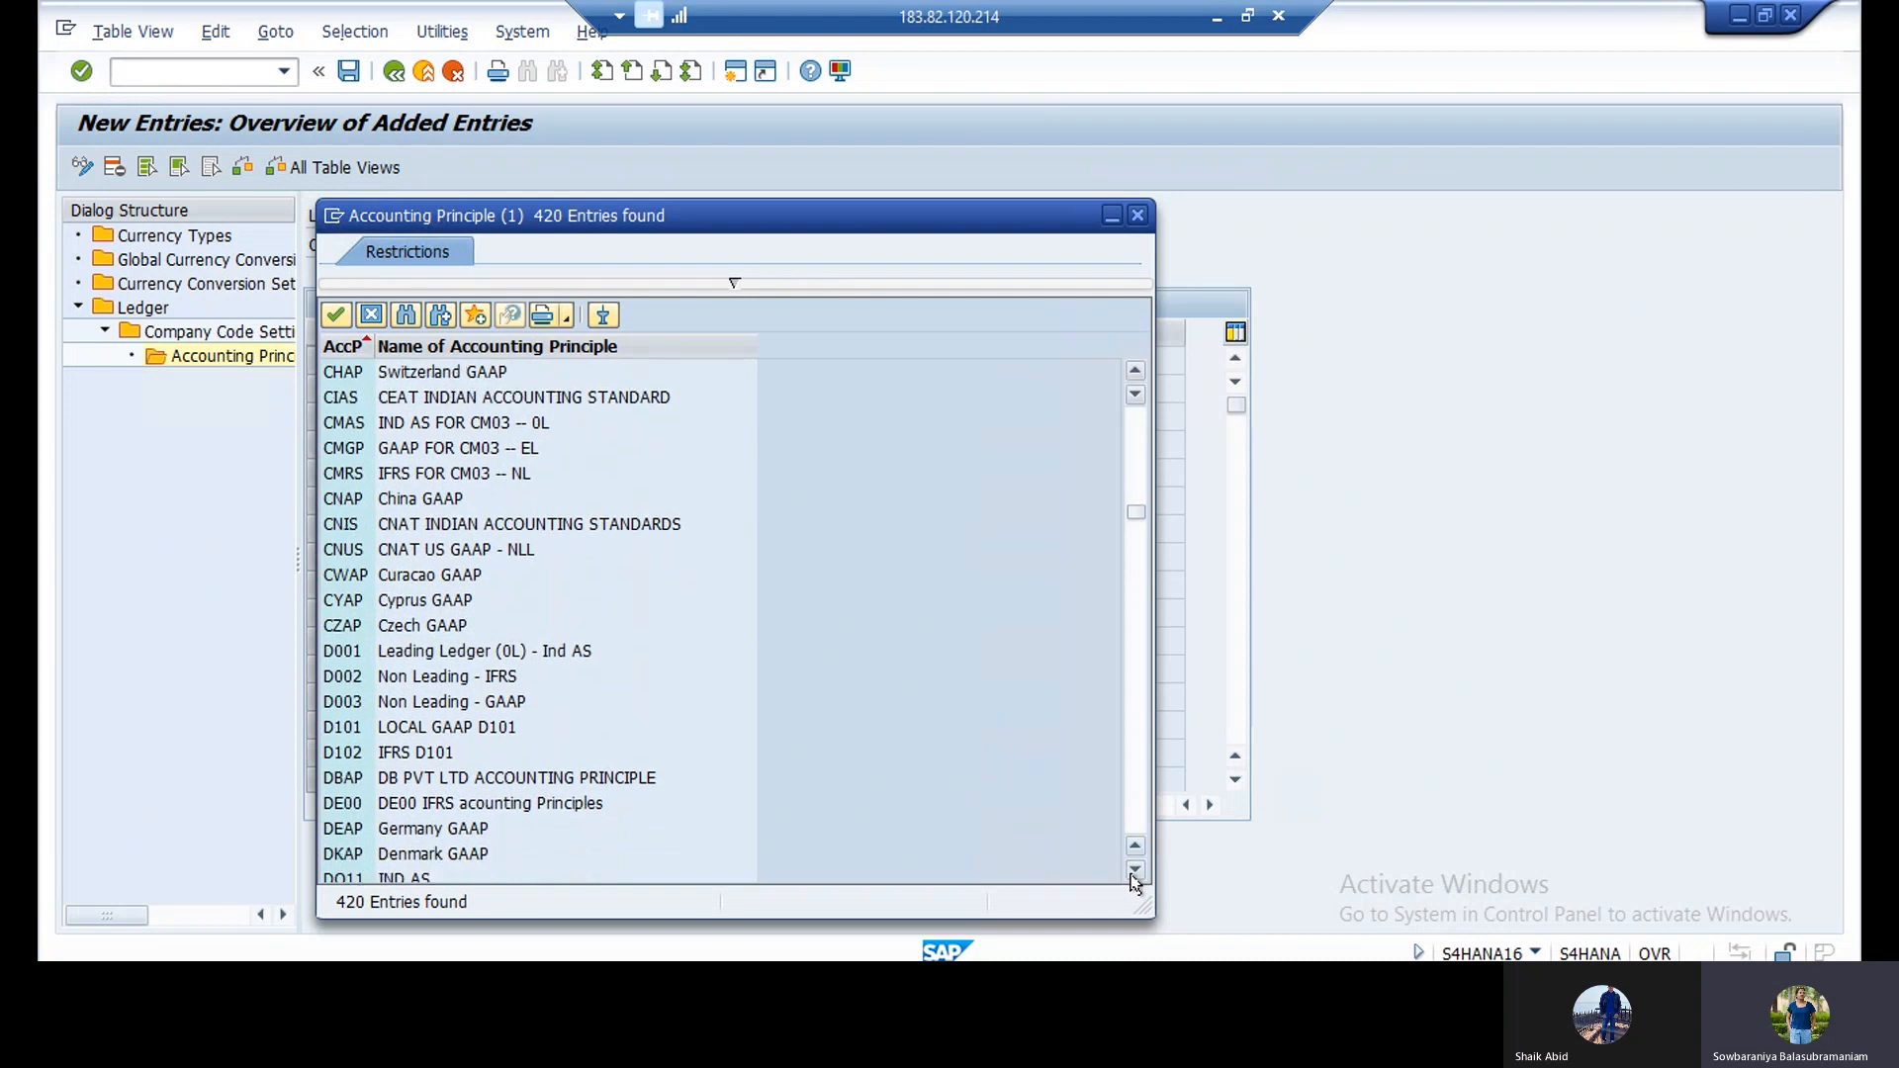
left_click(1135, 870)
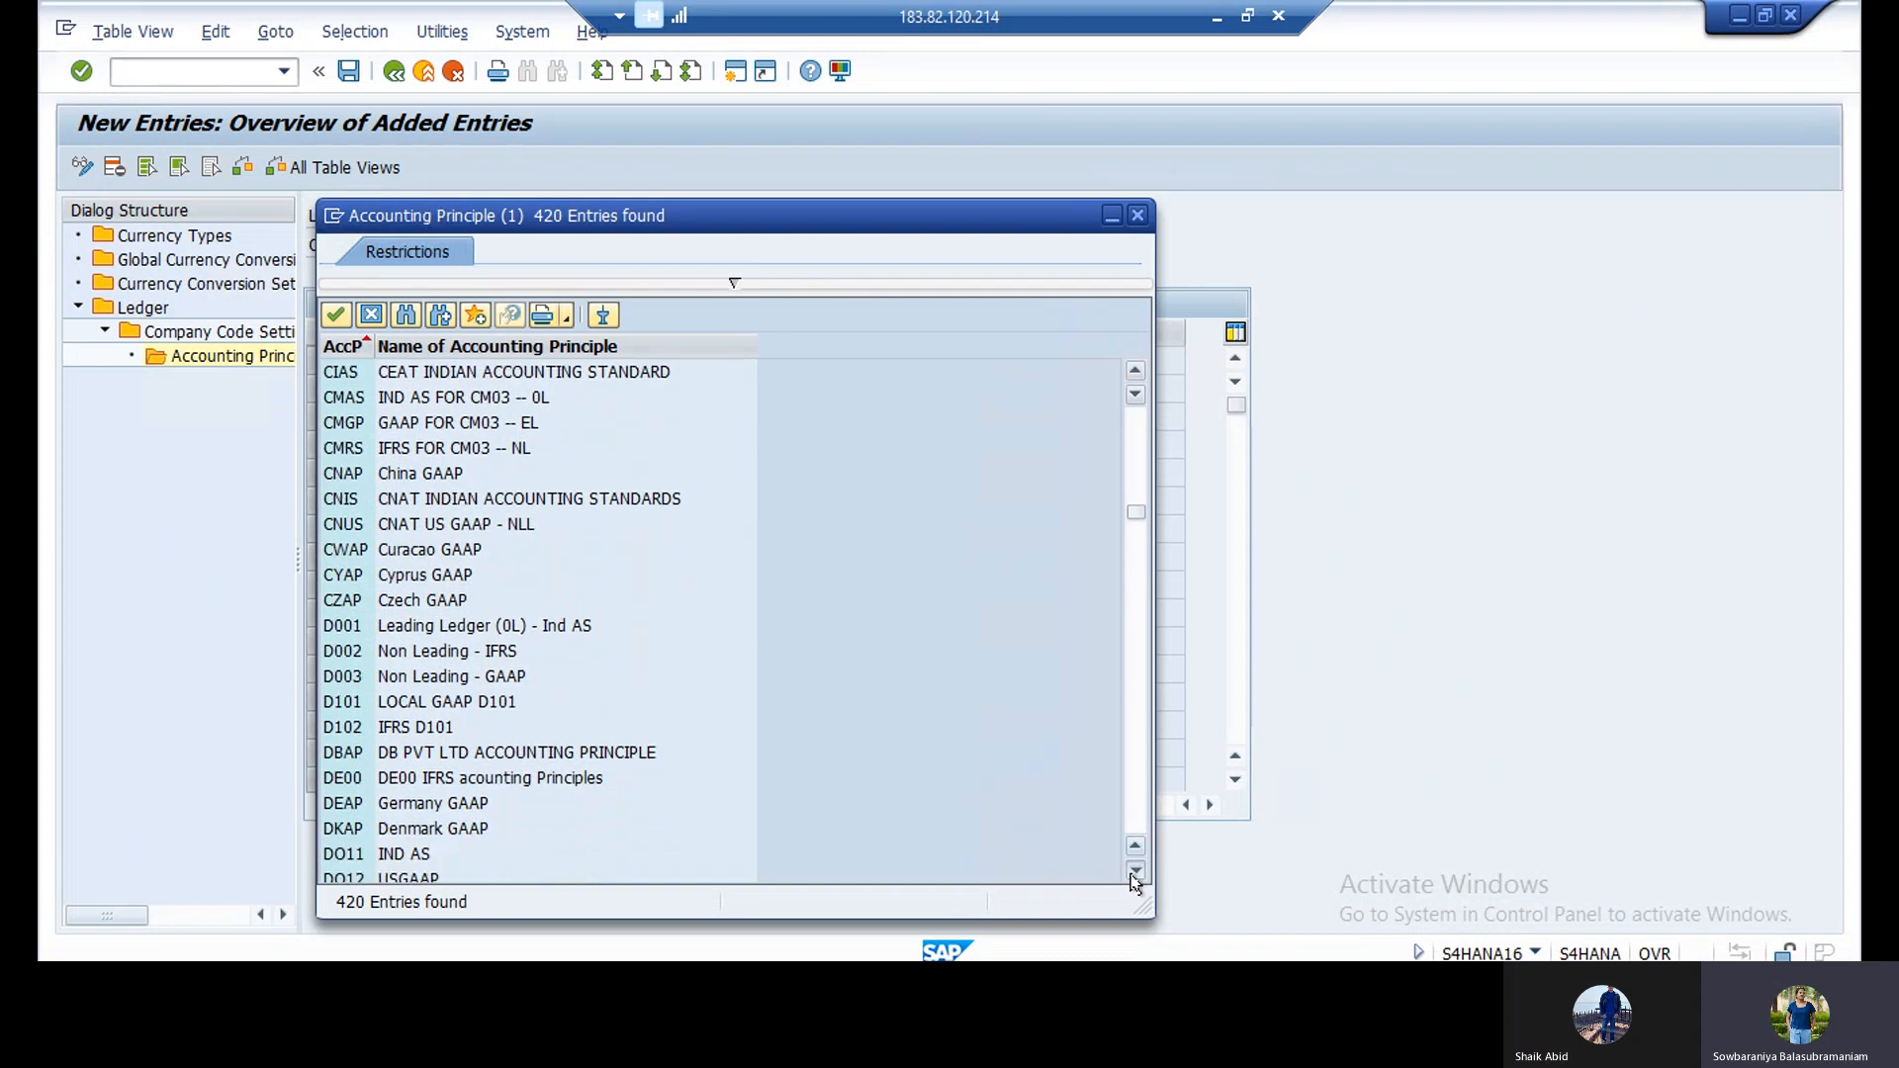
left_click(1135, 871)
left_click(1135, 870)
left_click(1135, 870)
left_click(1135, 871)
left_click(1134, 871)
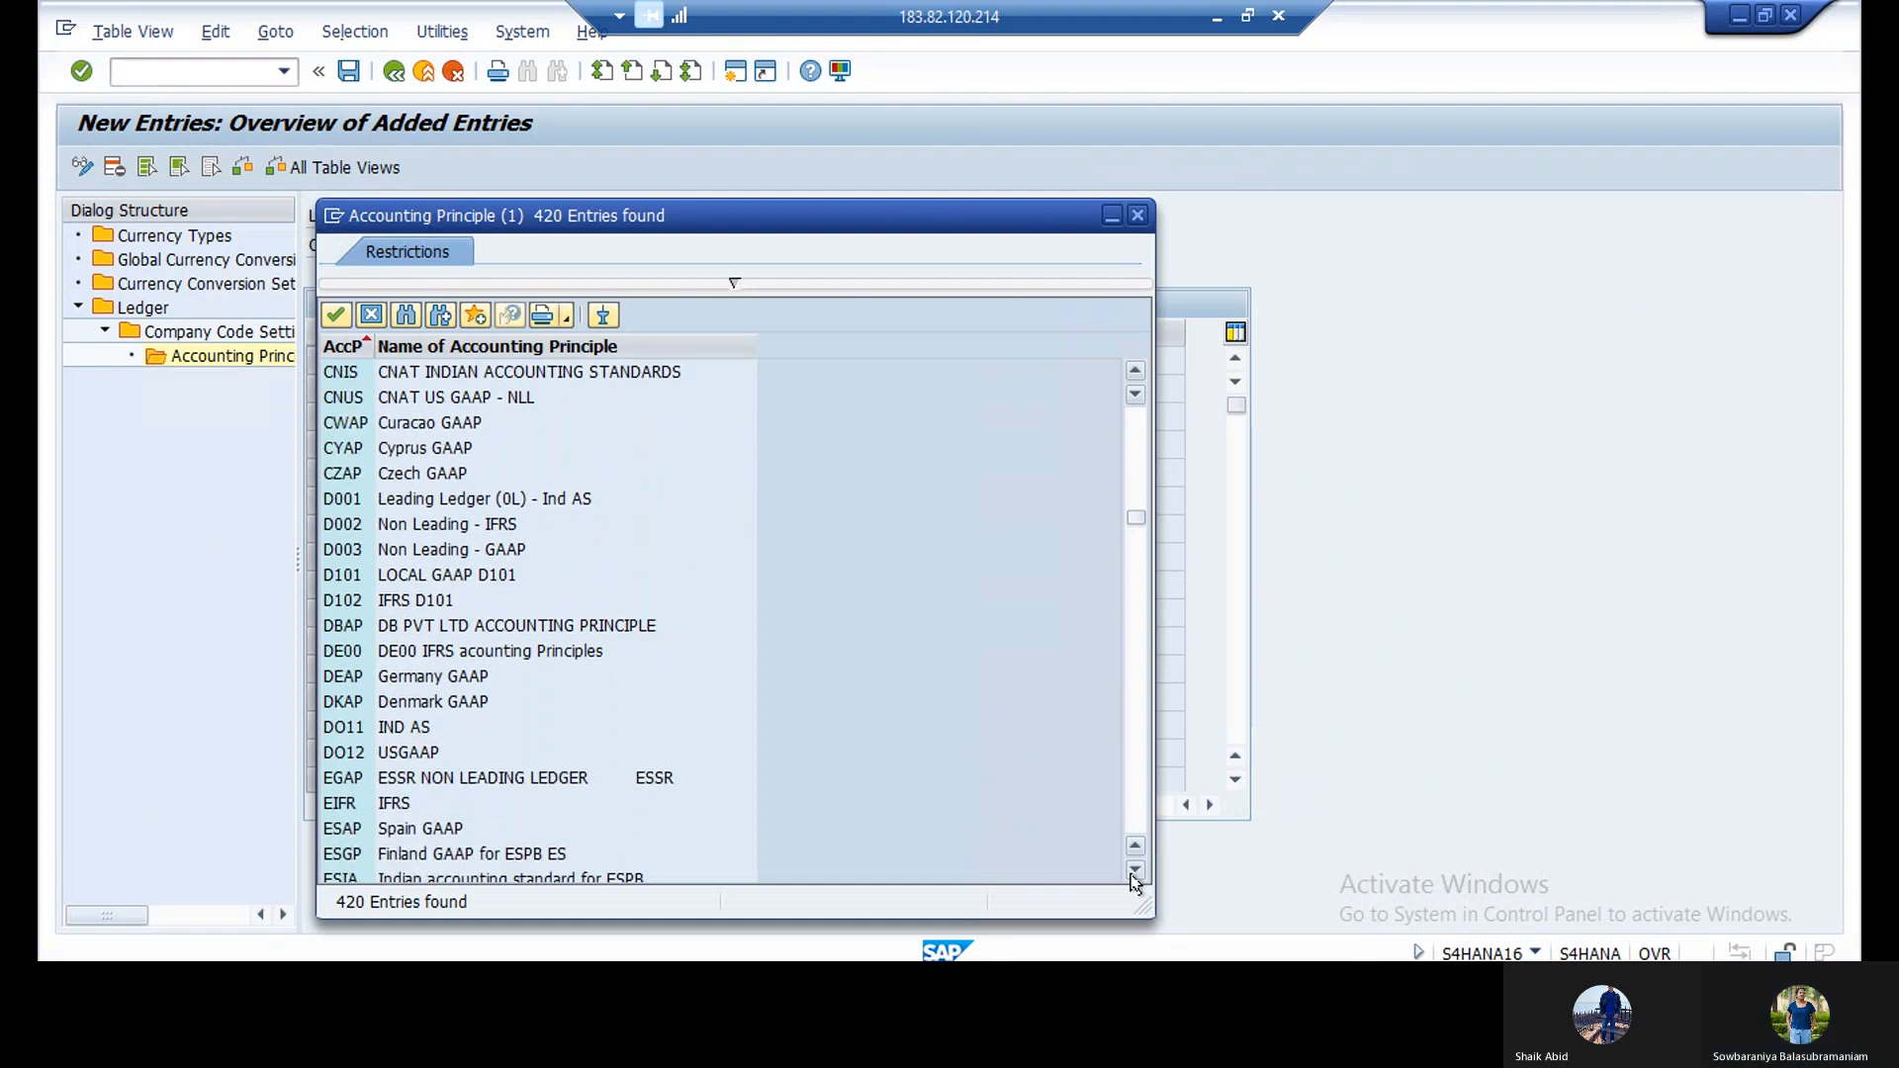
left_click(1134, 870)
left_click(1134, 870)
left_click(1134, 870)
left_click(1135, 870)
left_click(1135, 871)
left_click(1135, 871)
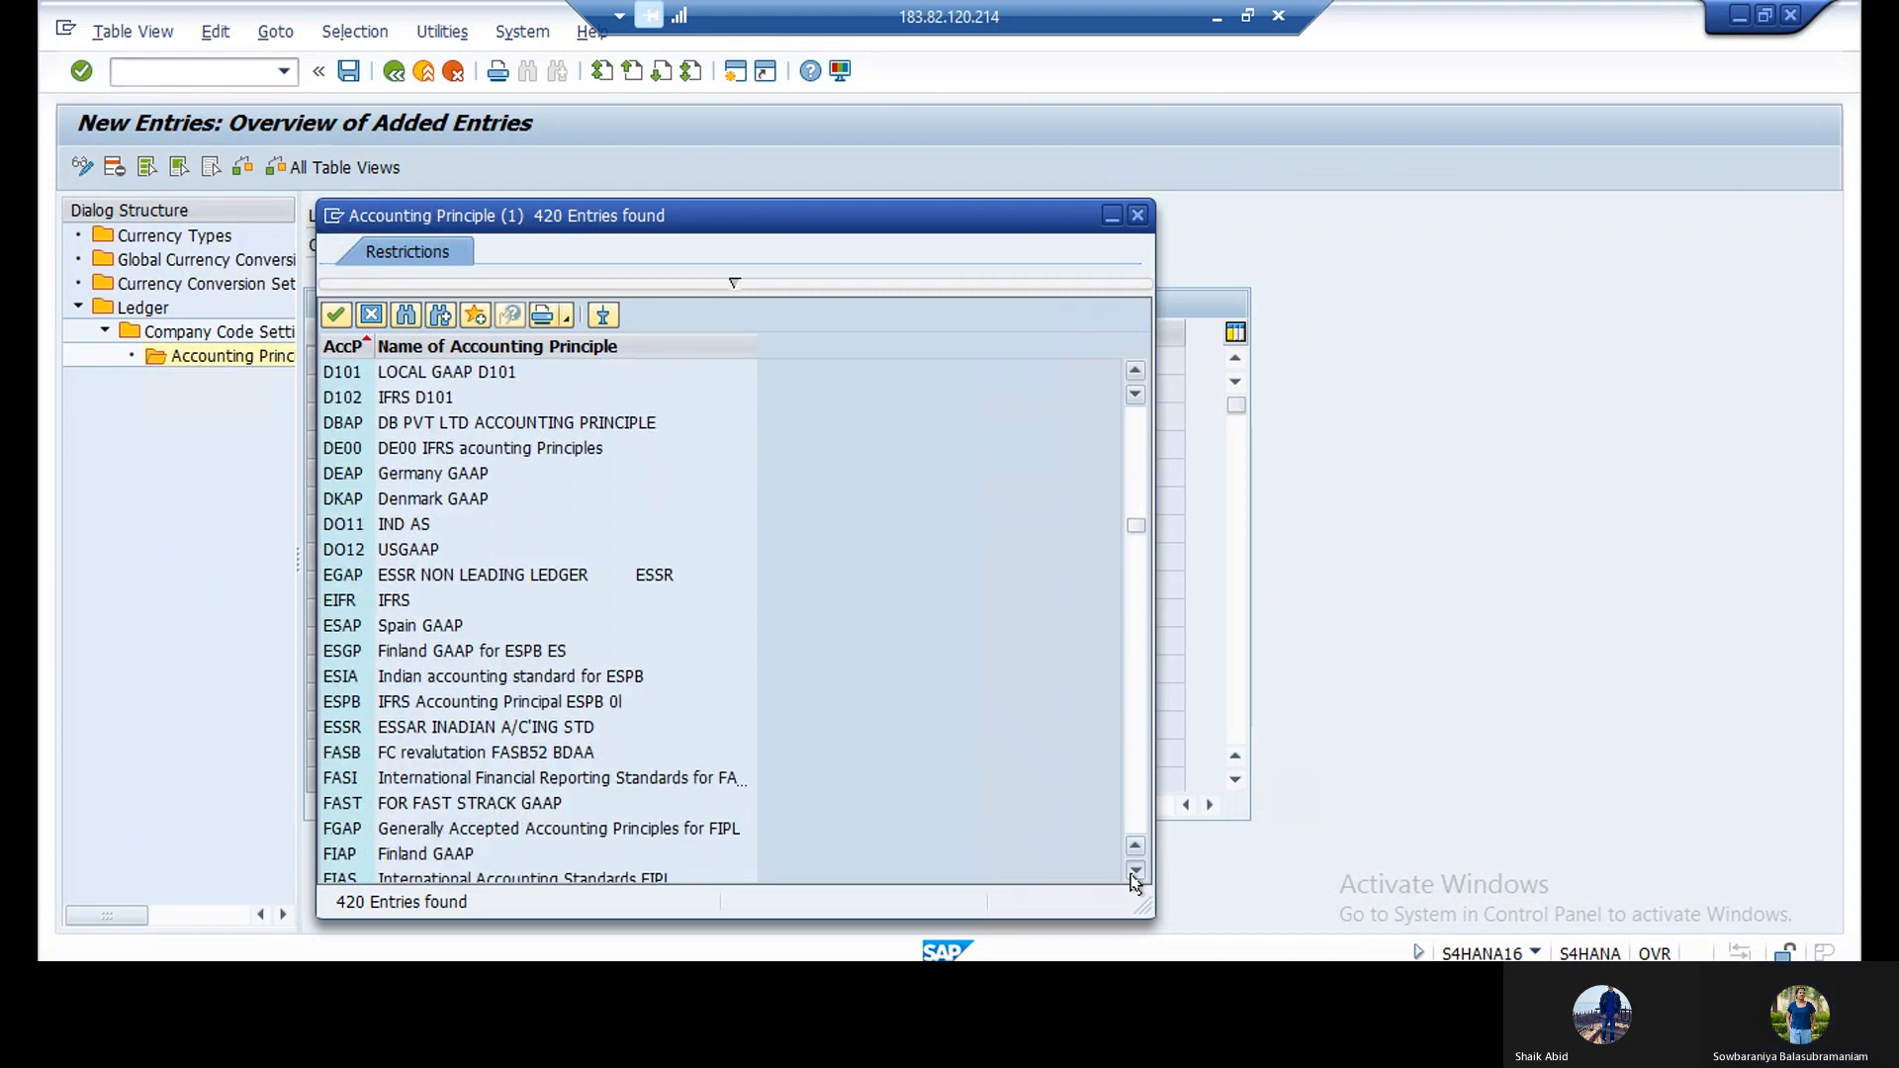
left_click(1135, 871)
left_click(1135, 871)
left_click(1135, 870)
left_click(1135, 871)
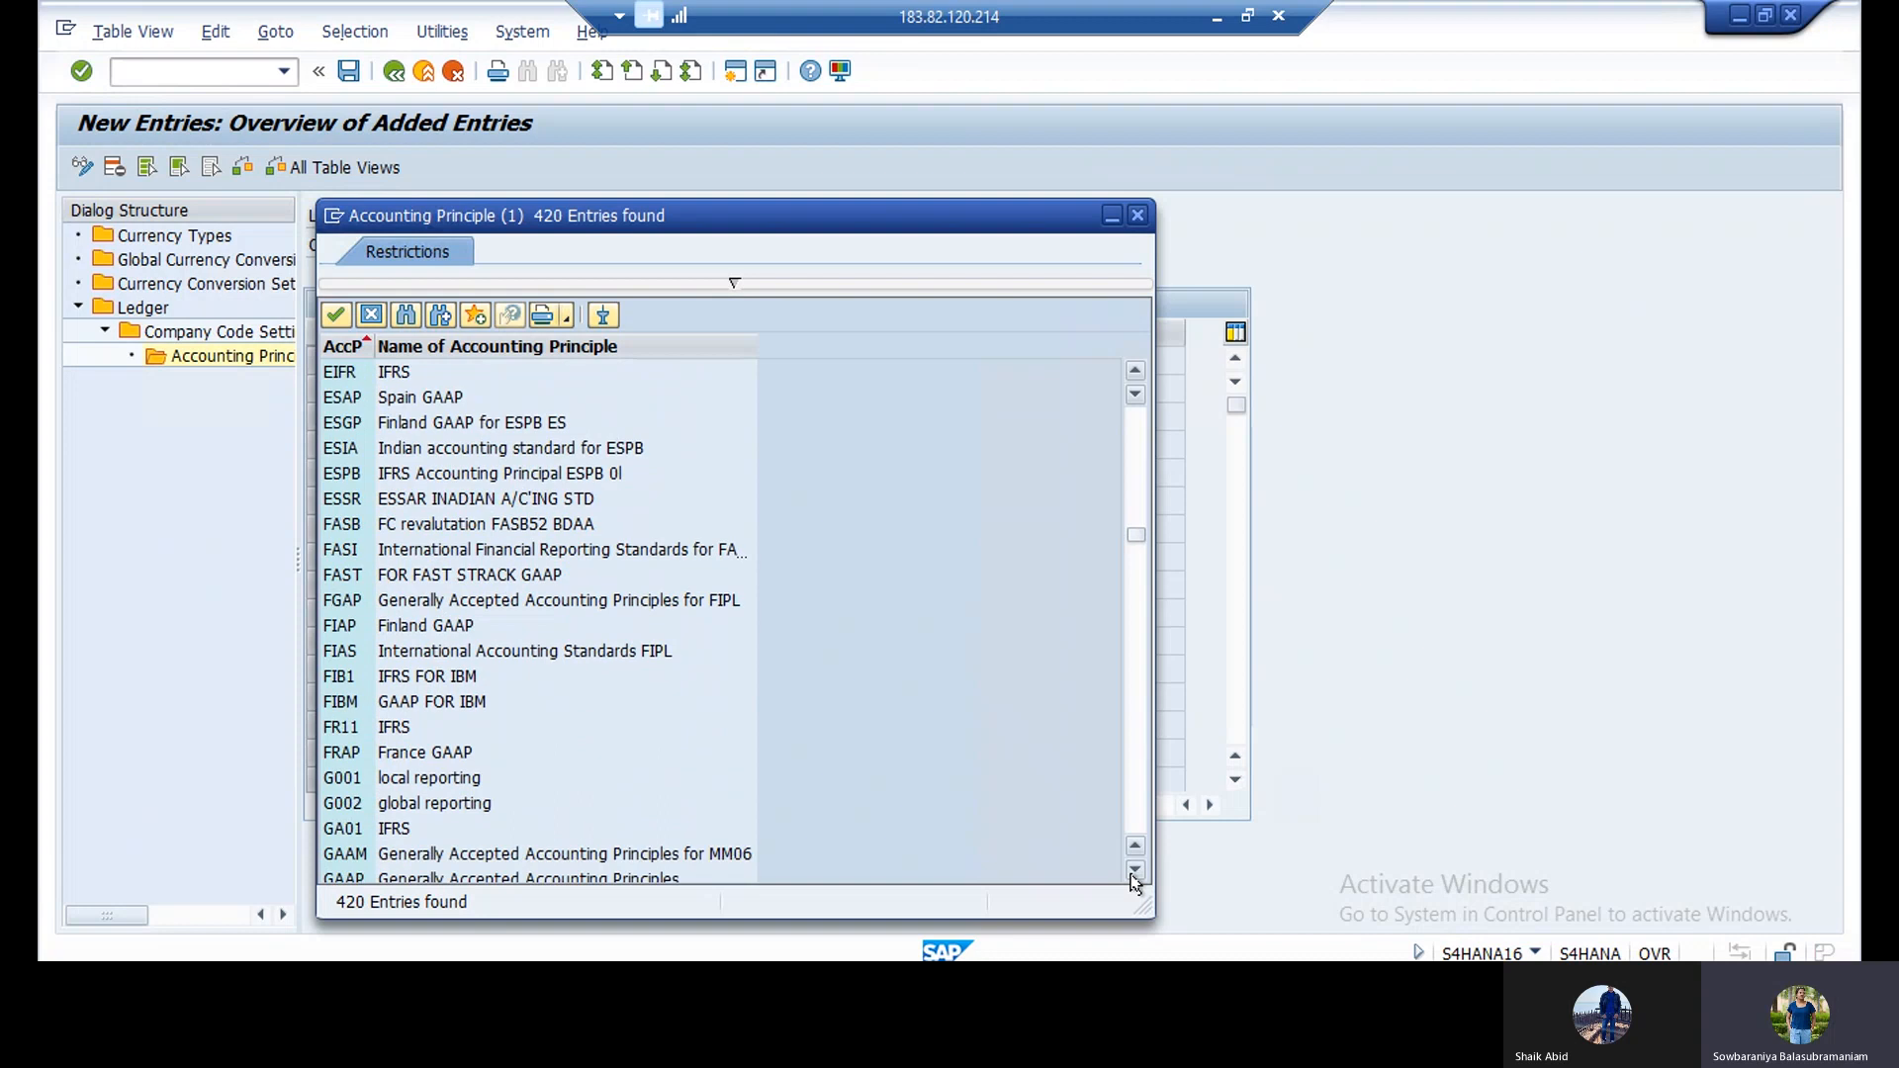
left_click(1135, 870)
left_click(1135, 870)
left_click(1135, 870)
left_click(1135, 870)
left_click(1135, 871)
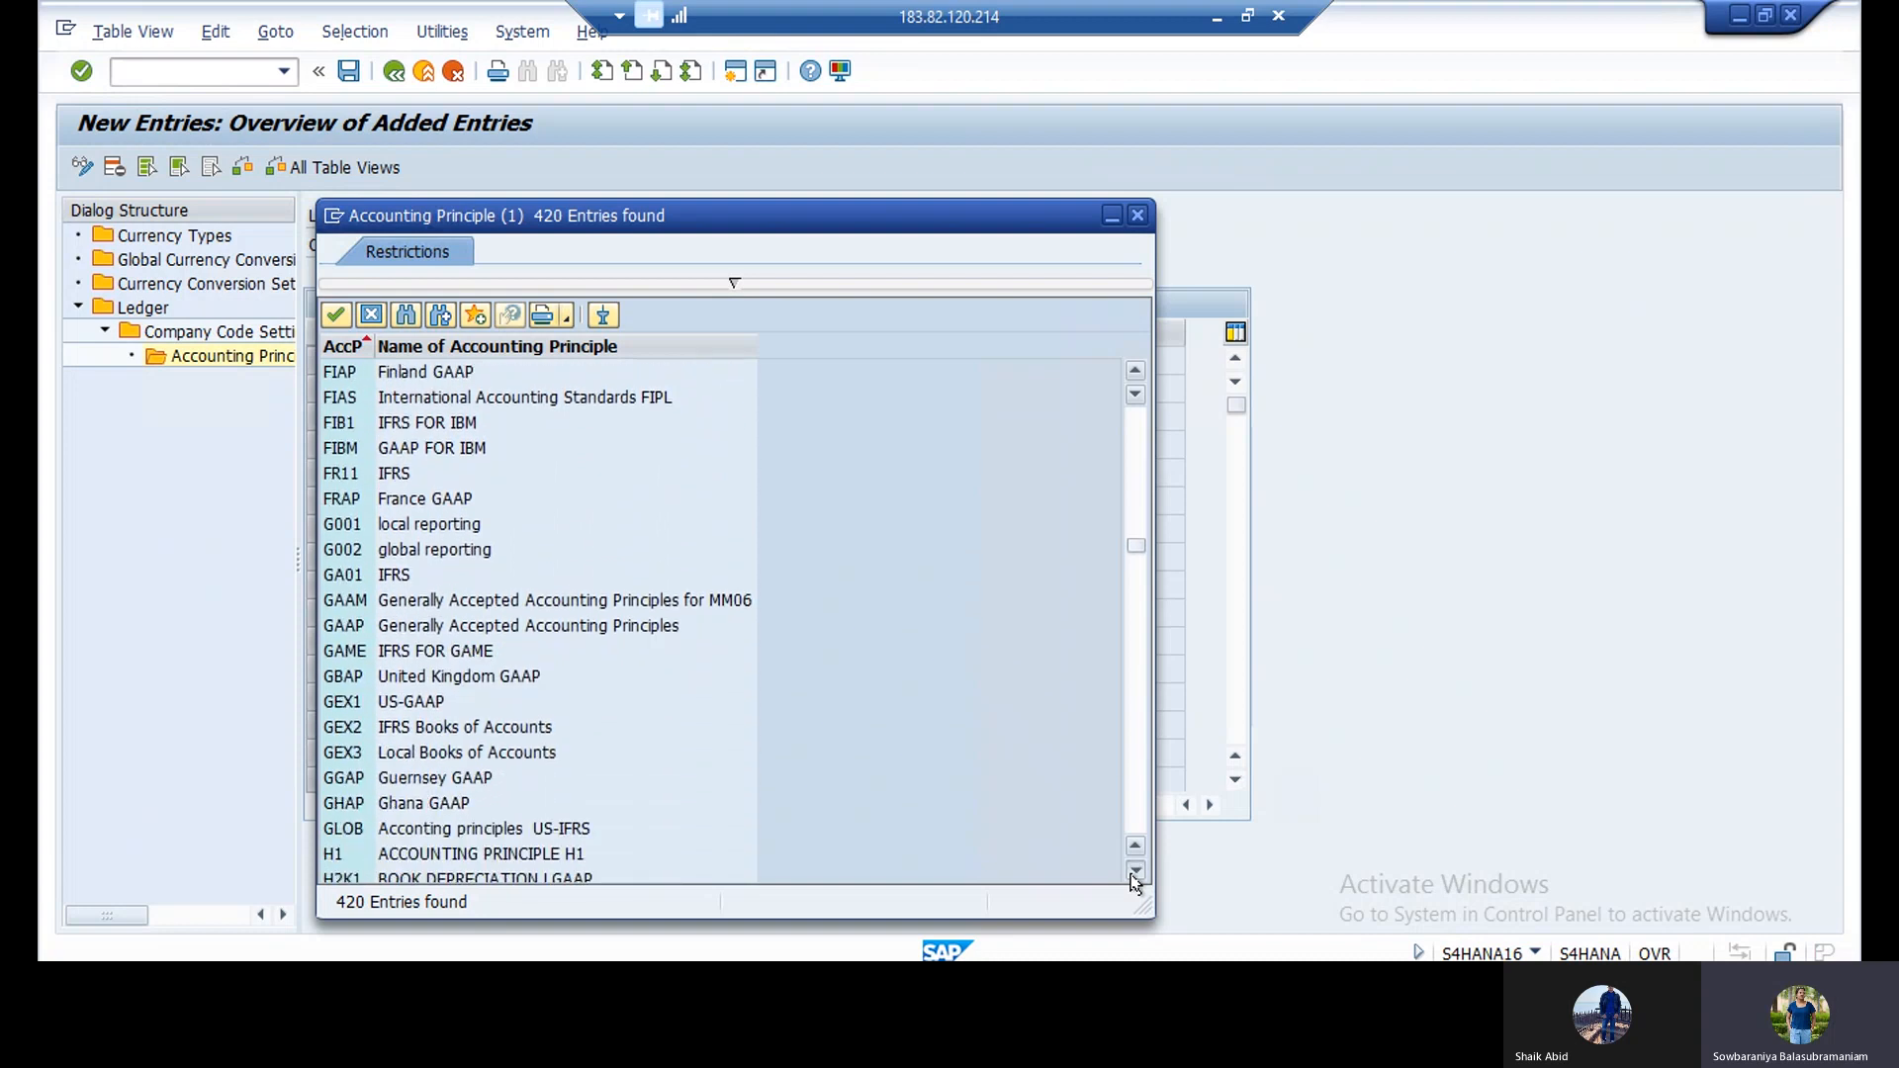
left_click(1135, 870)
left_click(1135, 870)
left_click(1135, 871)
left_click(1135, 870)
left_click(1134, 870)
left_click(1134, 870)
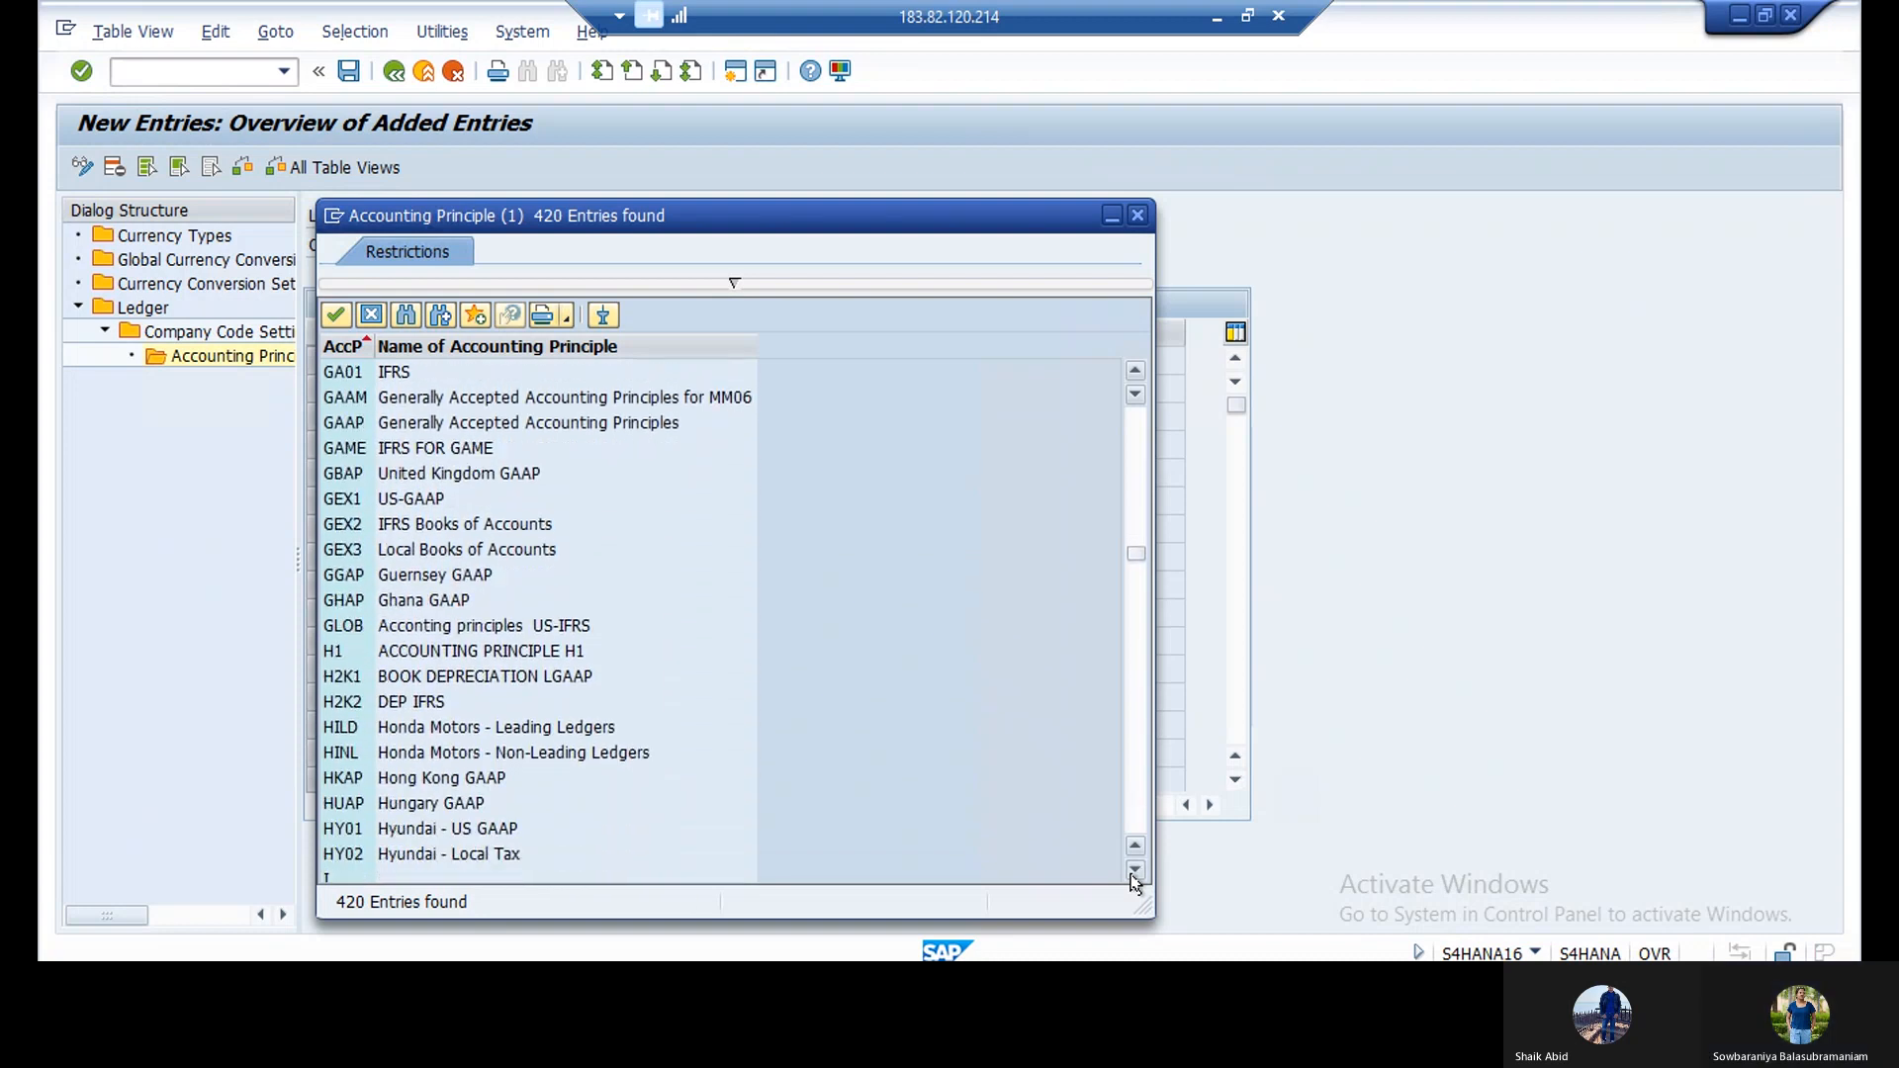
left_click(1135, 870)
left_click(1135, 871)
left_click(1135, 870)
left_click(1135, 870)
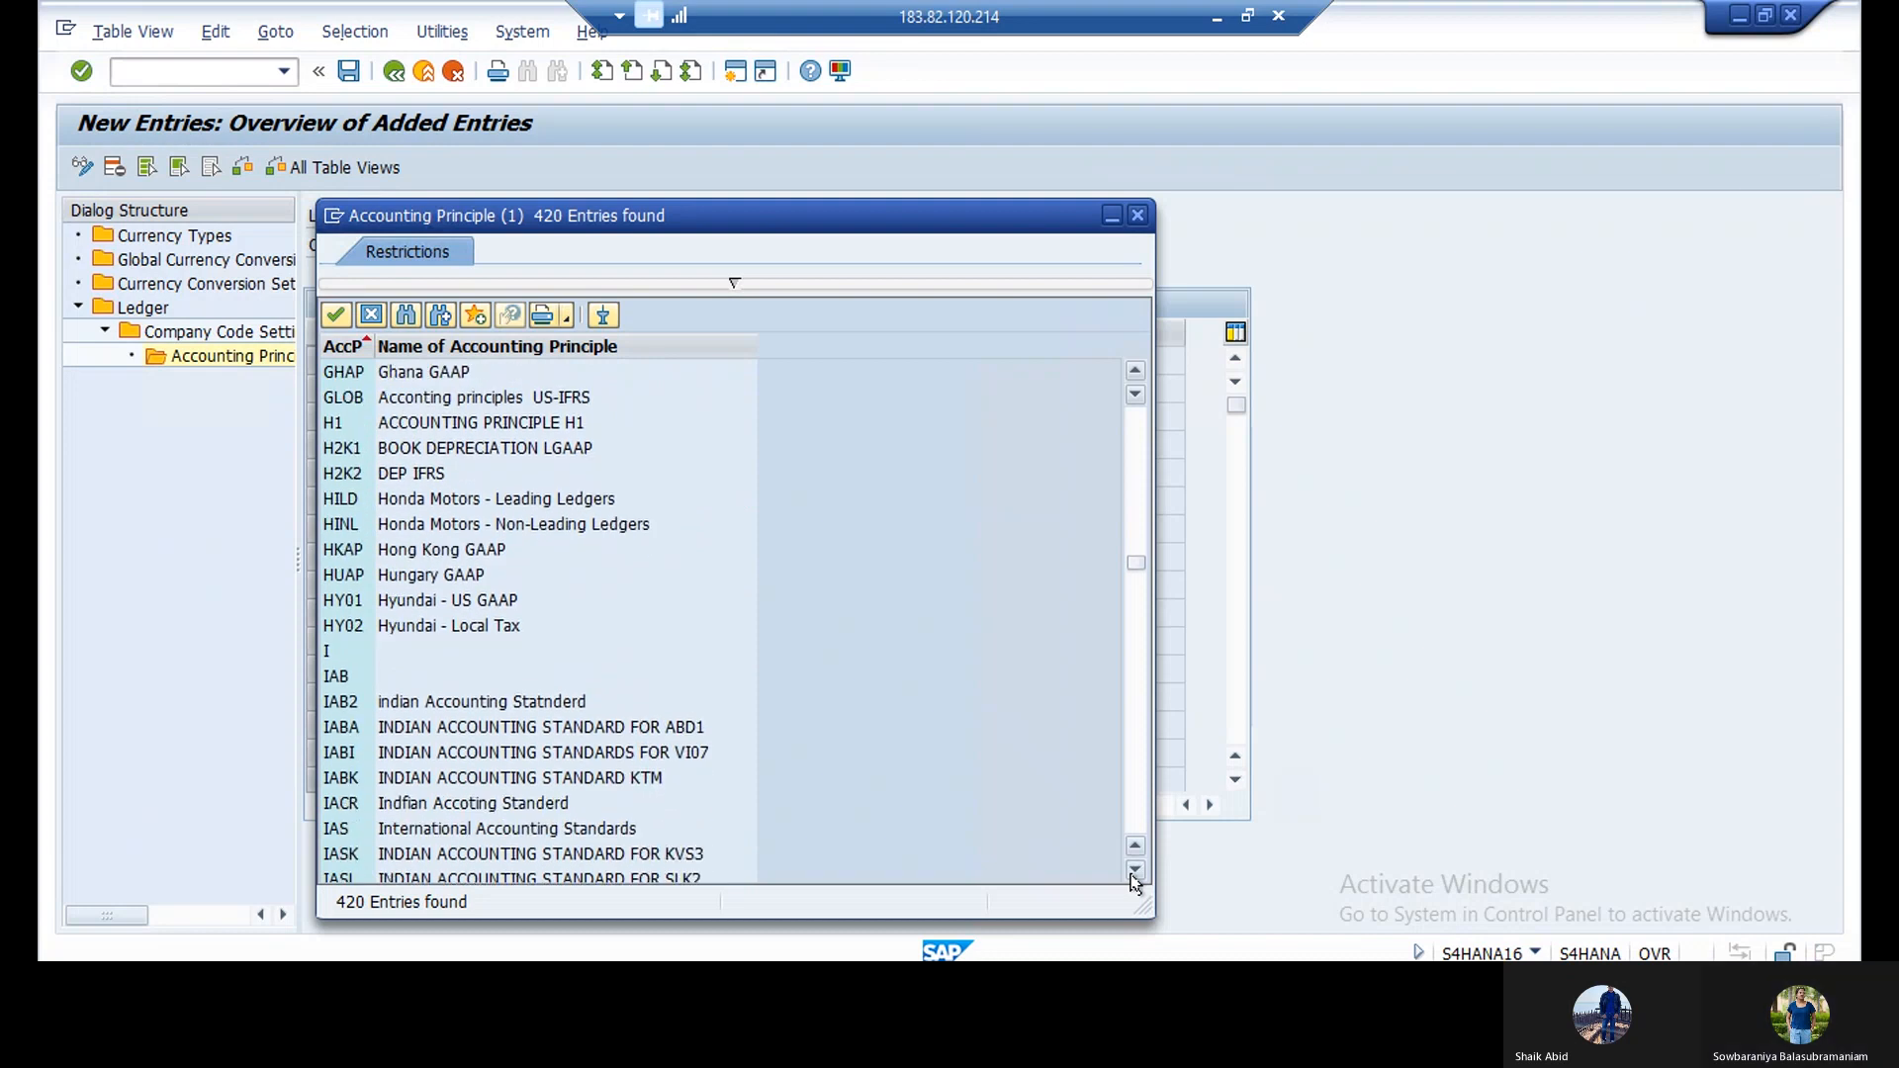
left_click(435, 831)
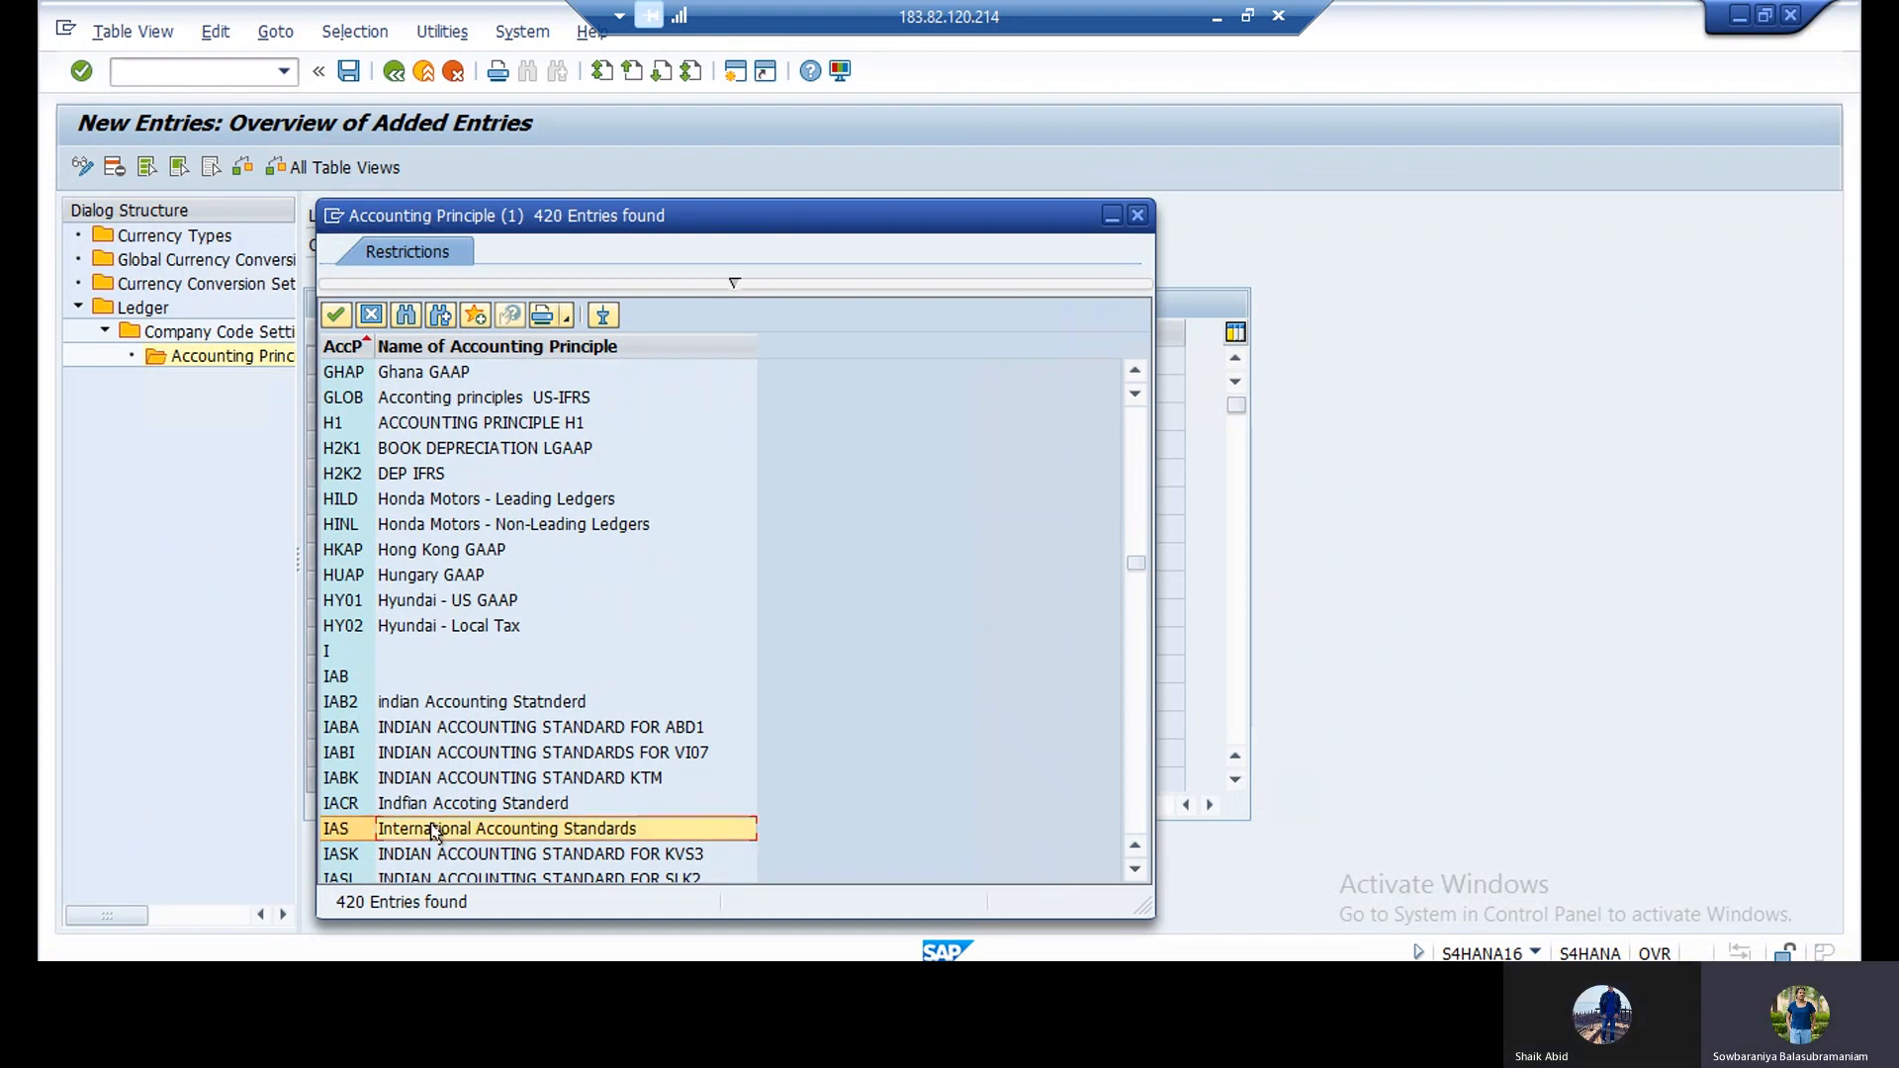
double_click(436, 831)
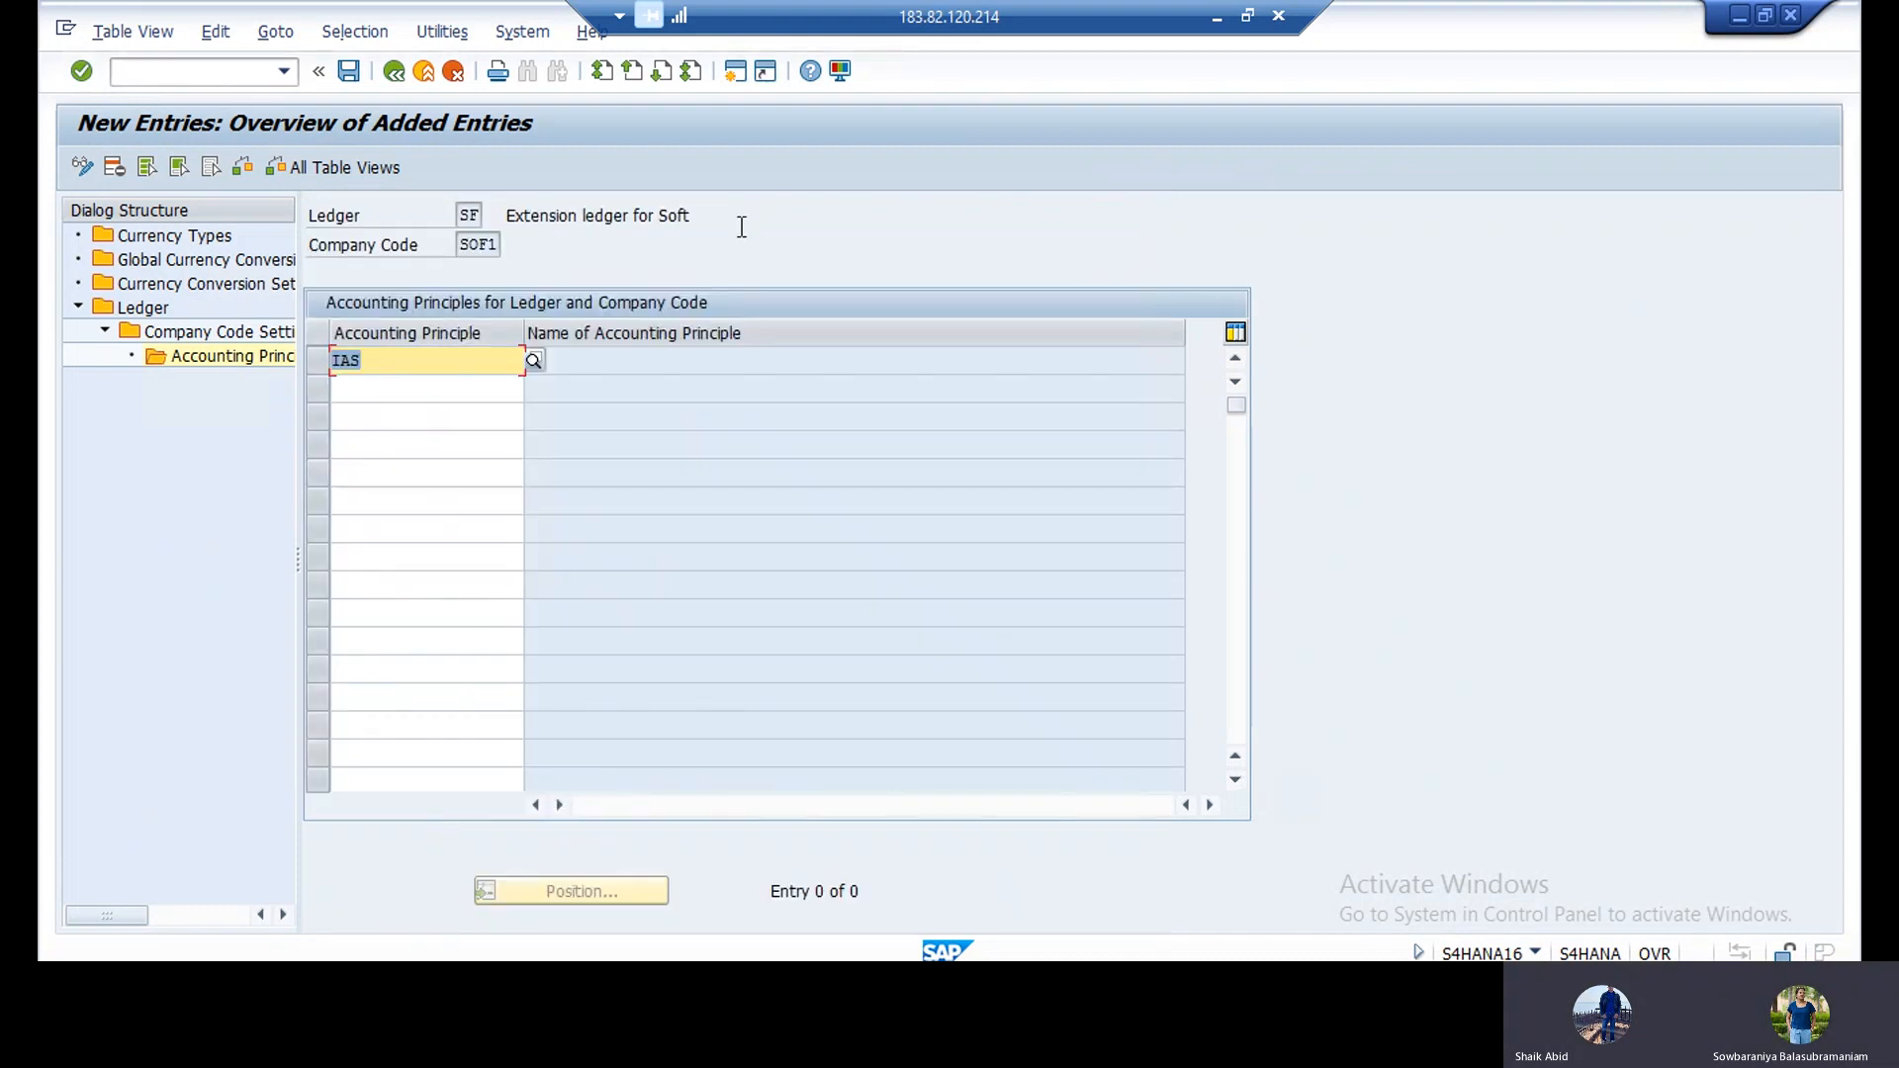
key("Return")
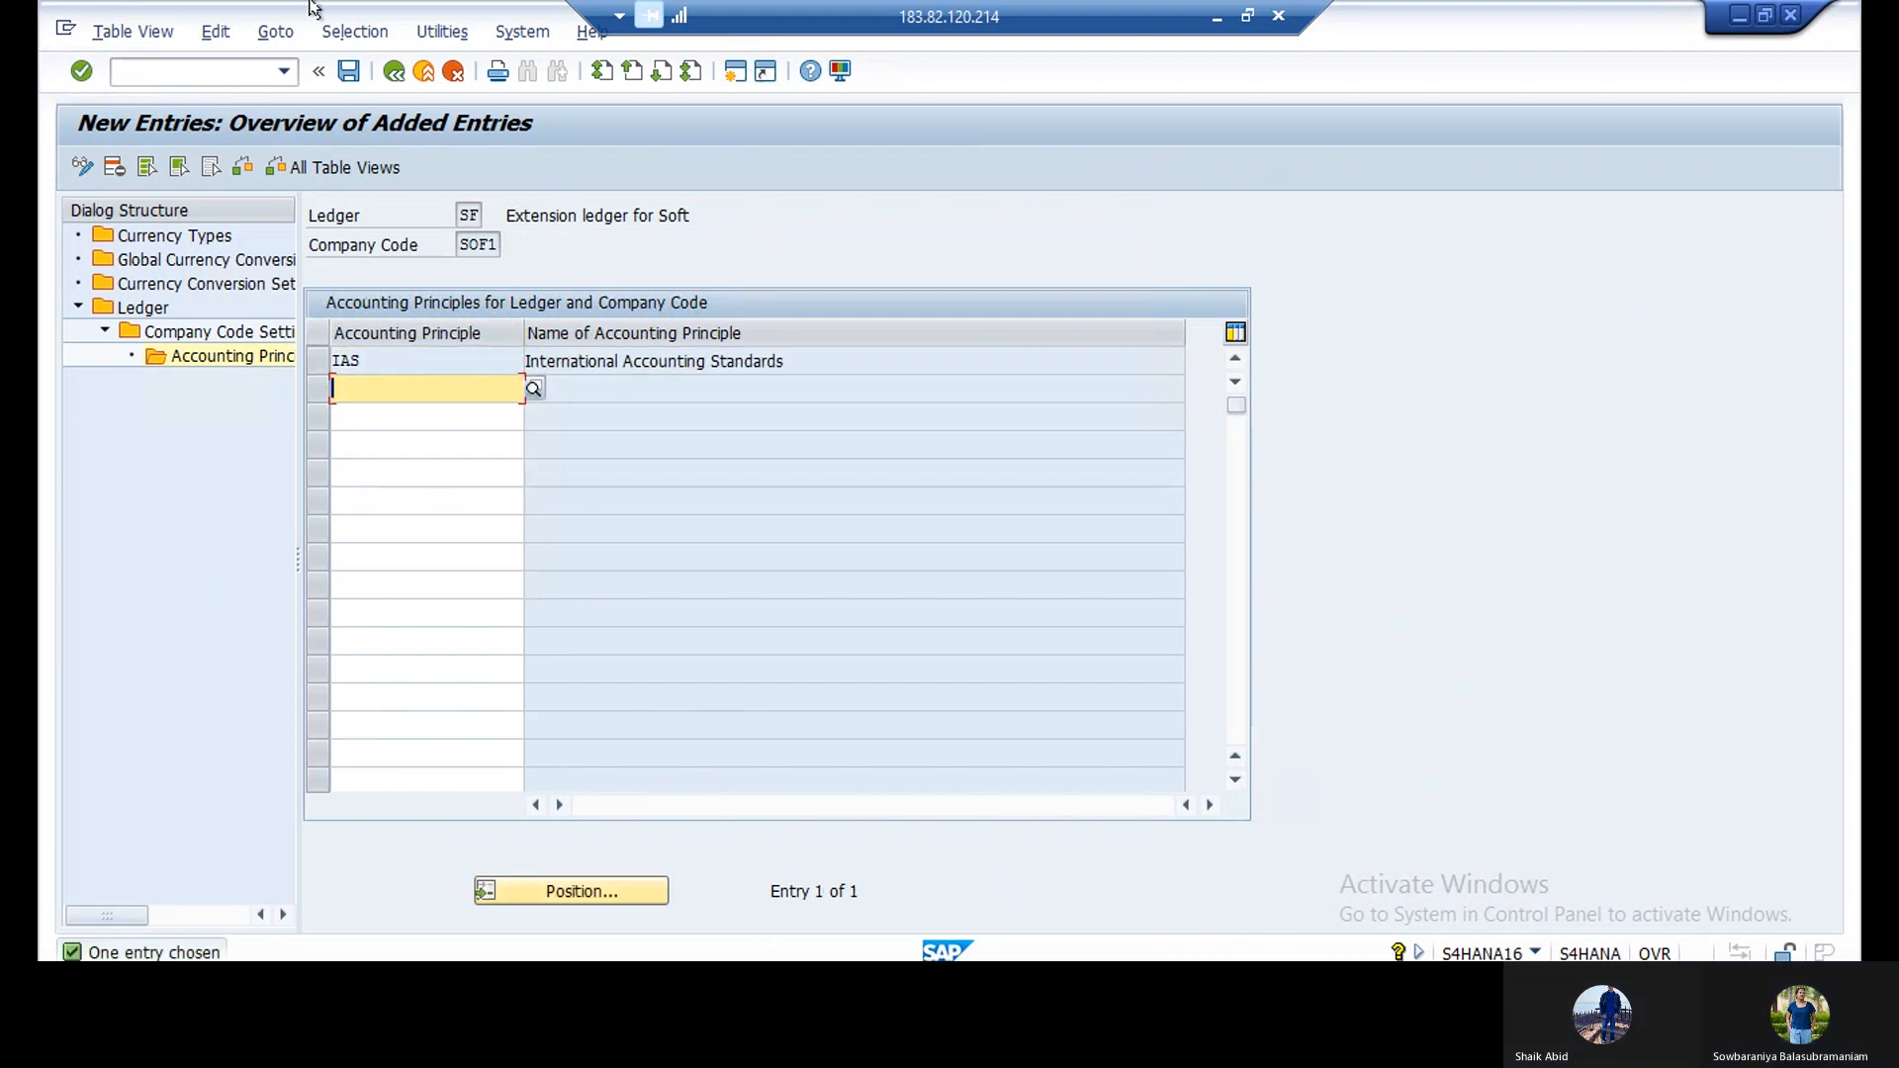
Save the accounting principle assignment and dismiss the consistency check messages.
left_click(346, 72)
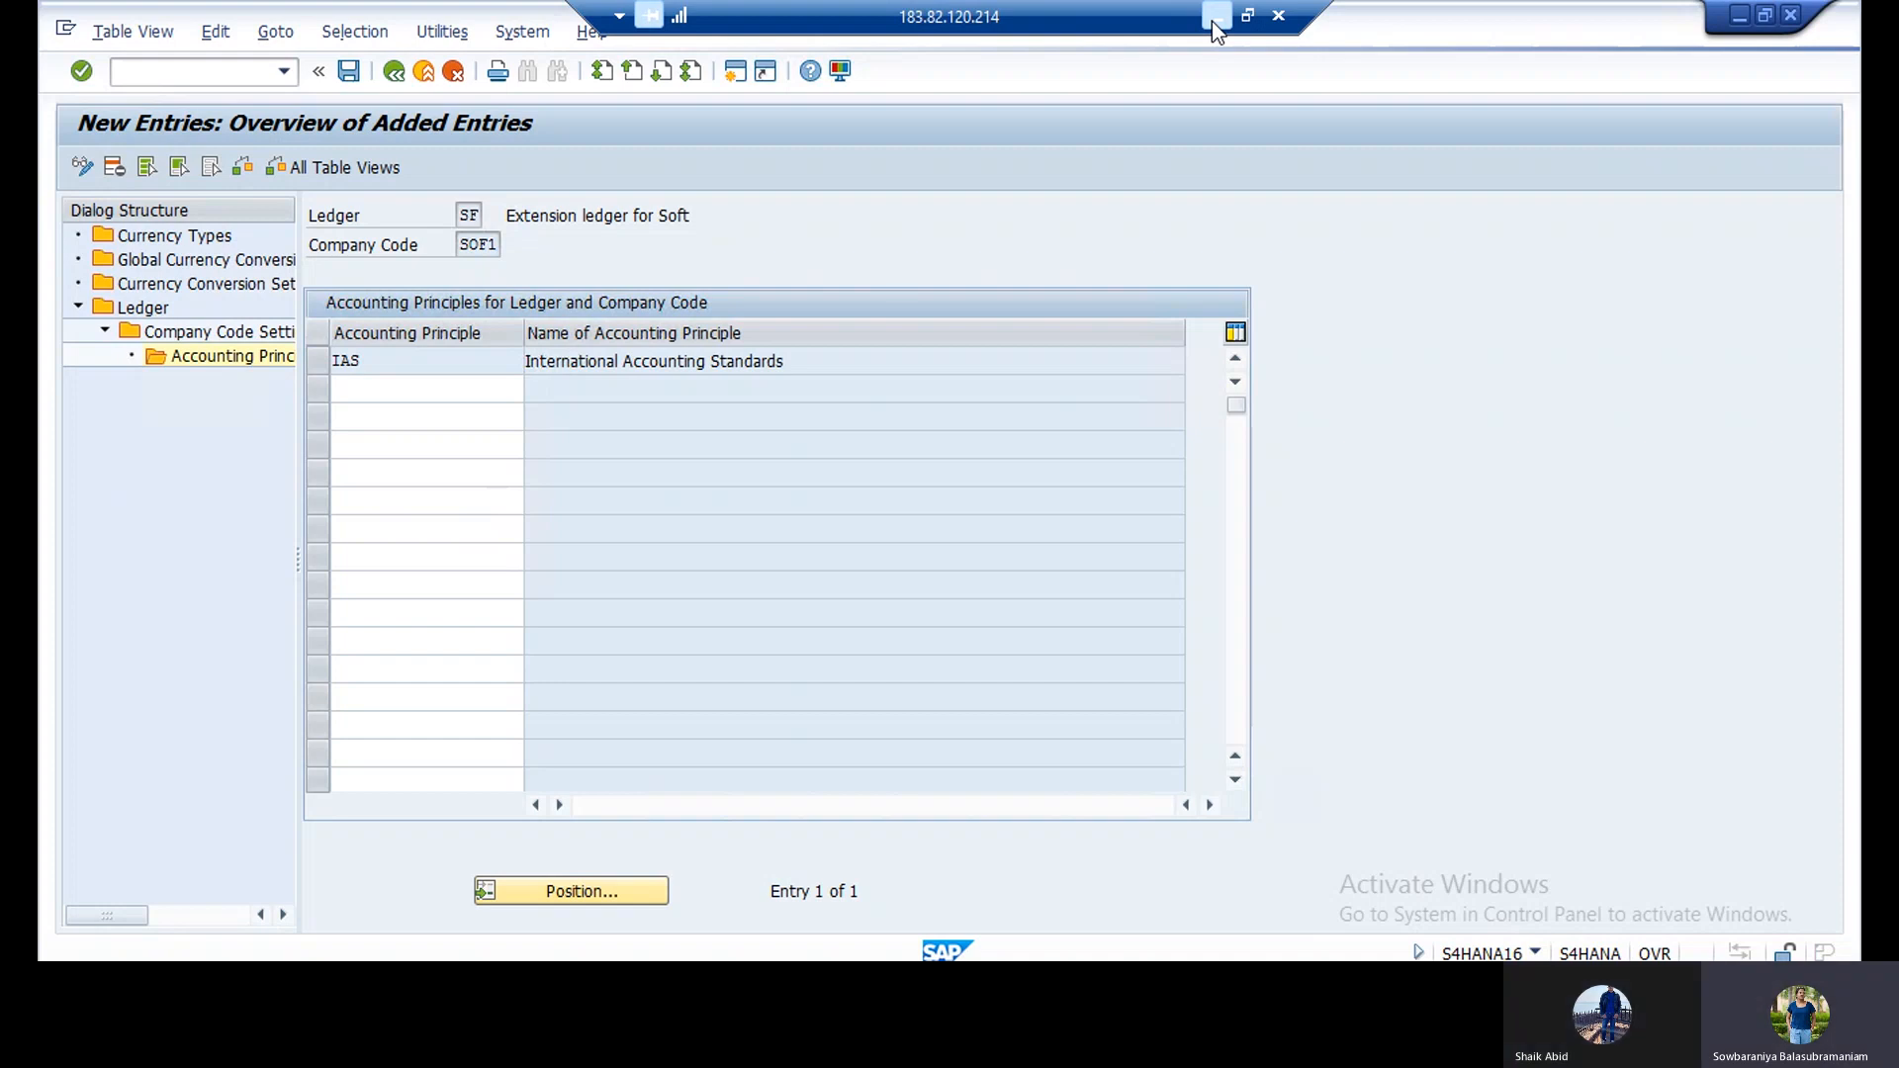
key("alt+Tab")
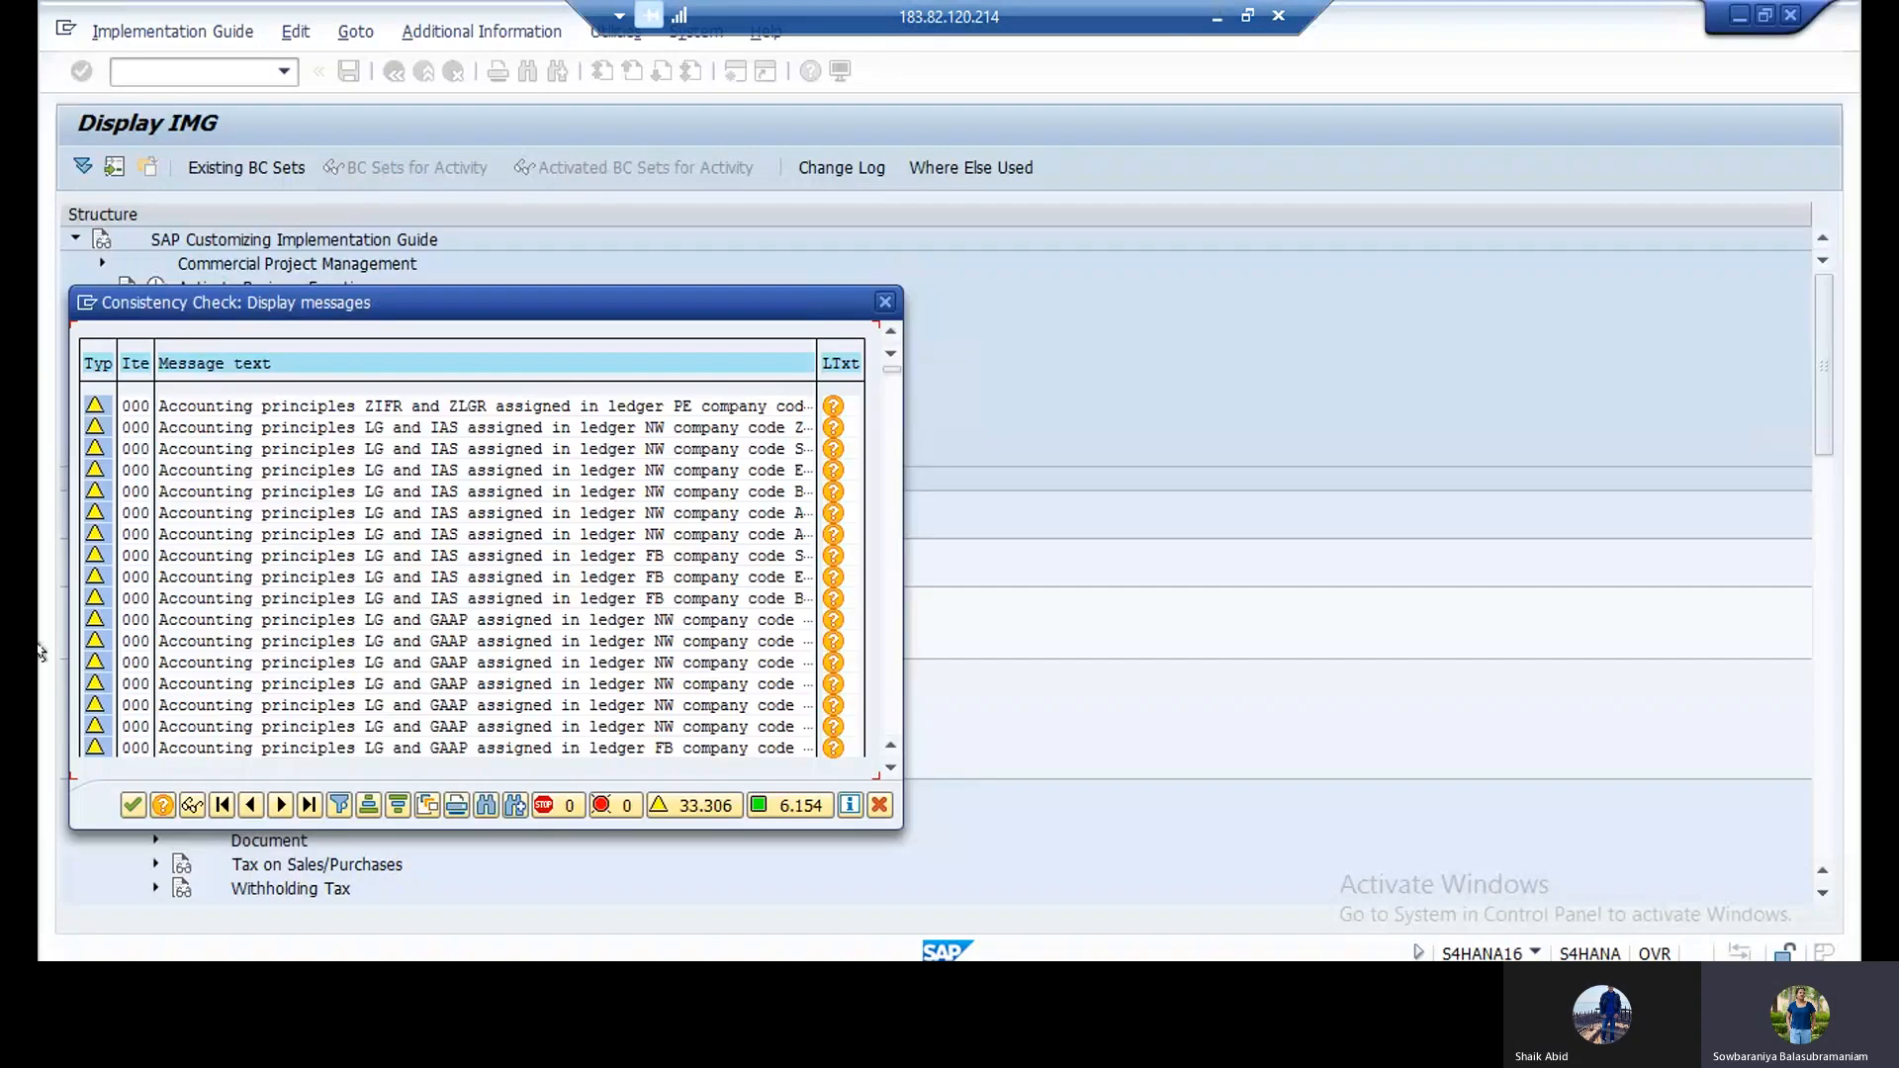
left_click(129, 813)
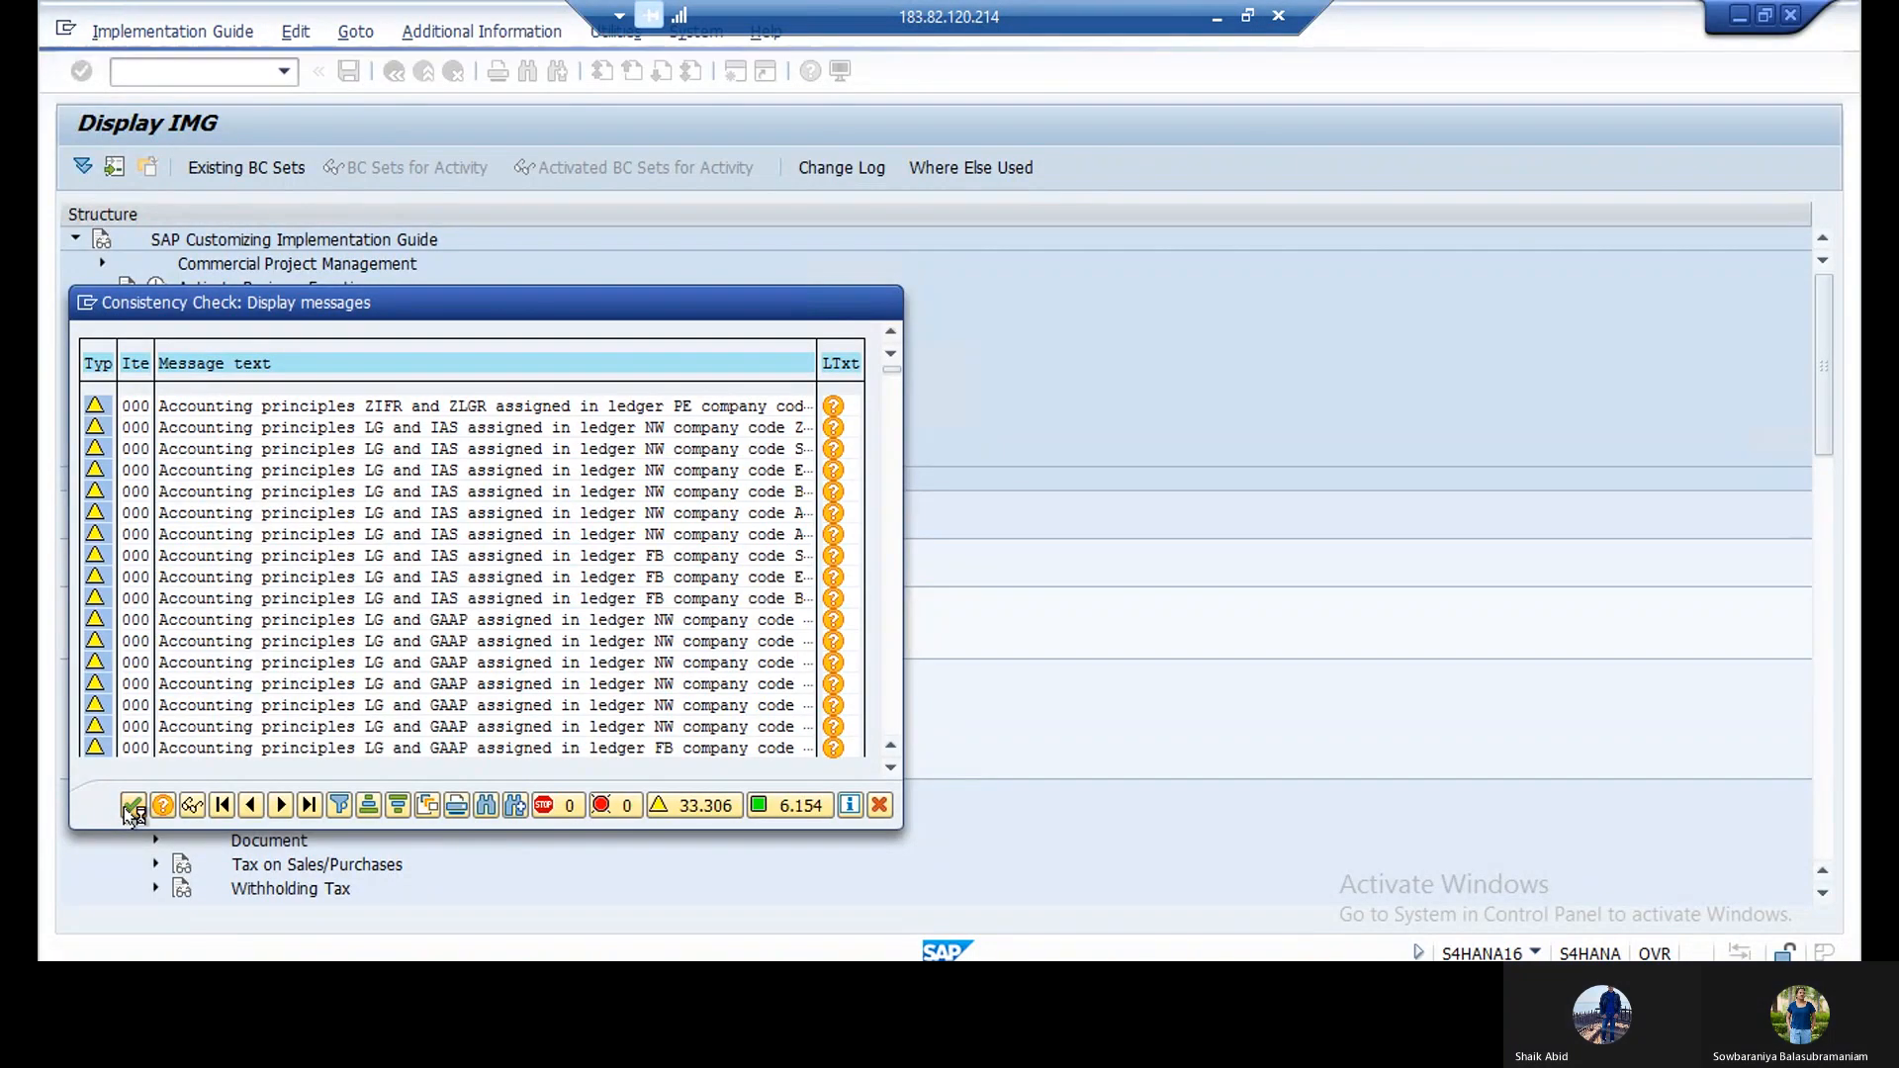